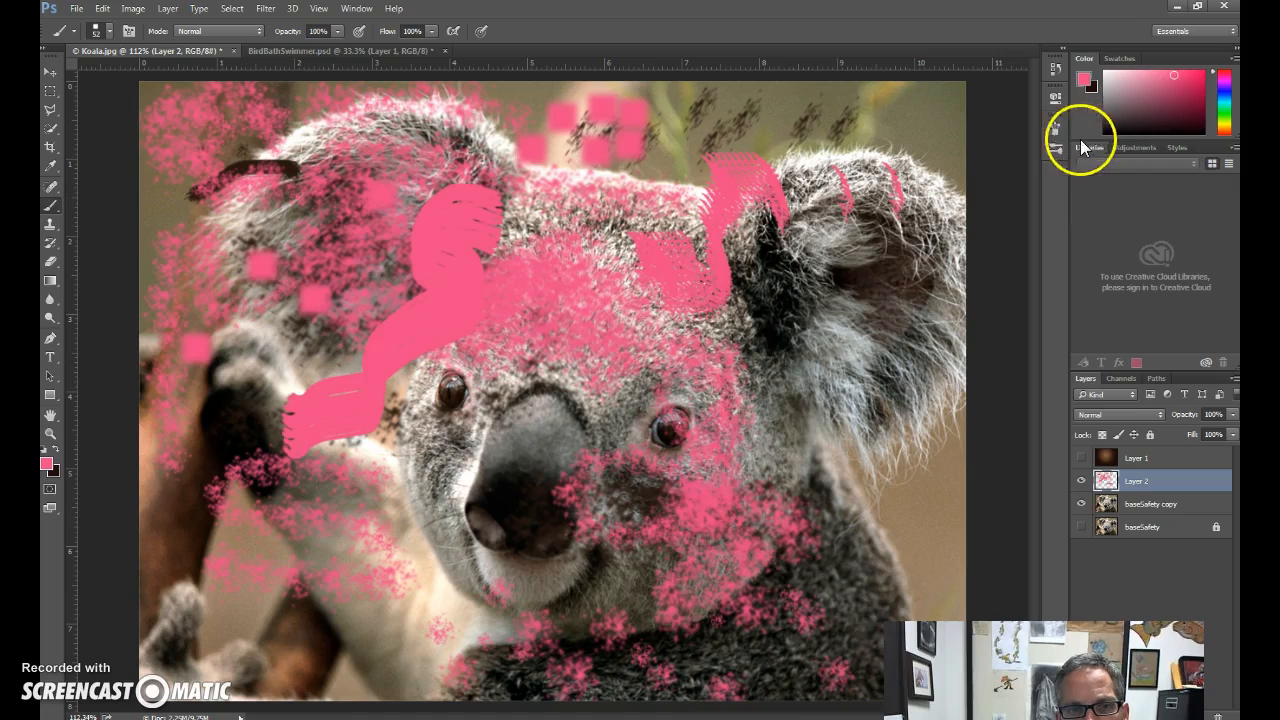
Step: Display the Navigator for the koala image
{"action": "left_click", "coordinate": [1053, 152]}
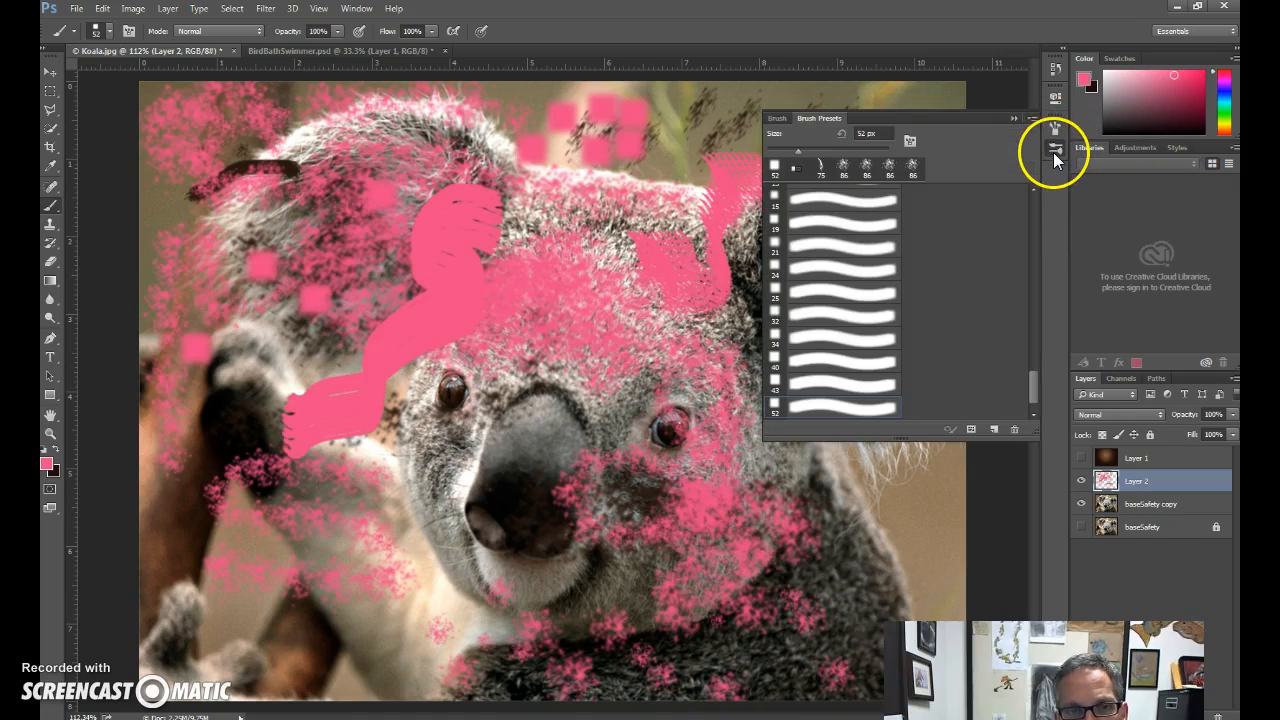
{"action": "left_click", "coordinate": [356, 9]}
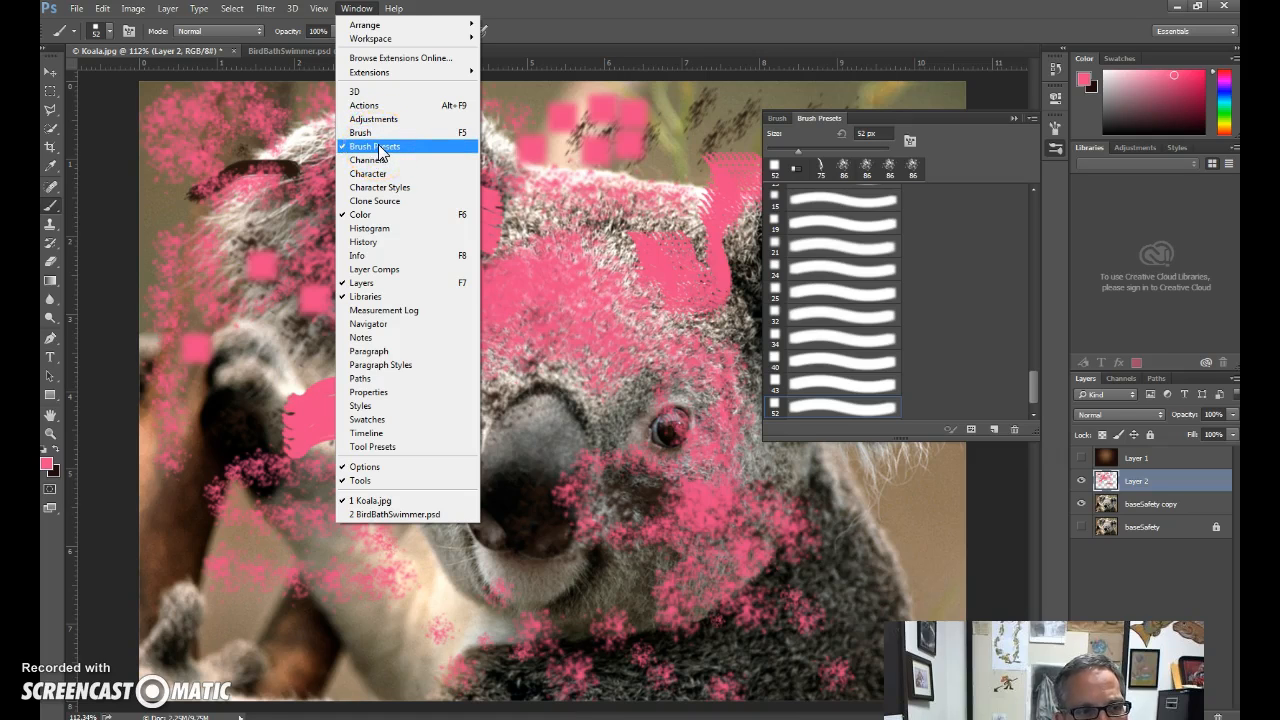
{"action": "left_click", "coordinate": [385, 324]}
Step: Use the Navigator to zoom in on the koala's face, pan across it, and zoom back out to the whole image
{"action": "mouse_move", "coordinate": [980, 172]}
{"action": "left_mouse_down"}
{"action": "mouse_move", "coordinate": [999, 172]}
{"action": "mouse_move", "coordinate": [970, 170]}
{"action": "mouse_move", "coordinate": [985, 170]}
{"action": "mouse_move", "coordinate": [957, 120]}
{"action": "mouse_move", "coordinate": [958, 150]}
{"action": "mouse_move", "coordinate": [976, 141]}
{"action": "mouse_move", "coordinate": [965, 148]}
{"action": "left_mouse_up"}
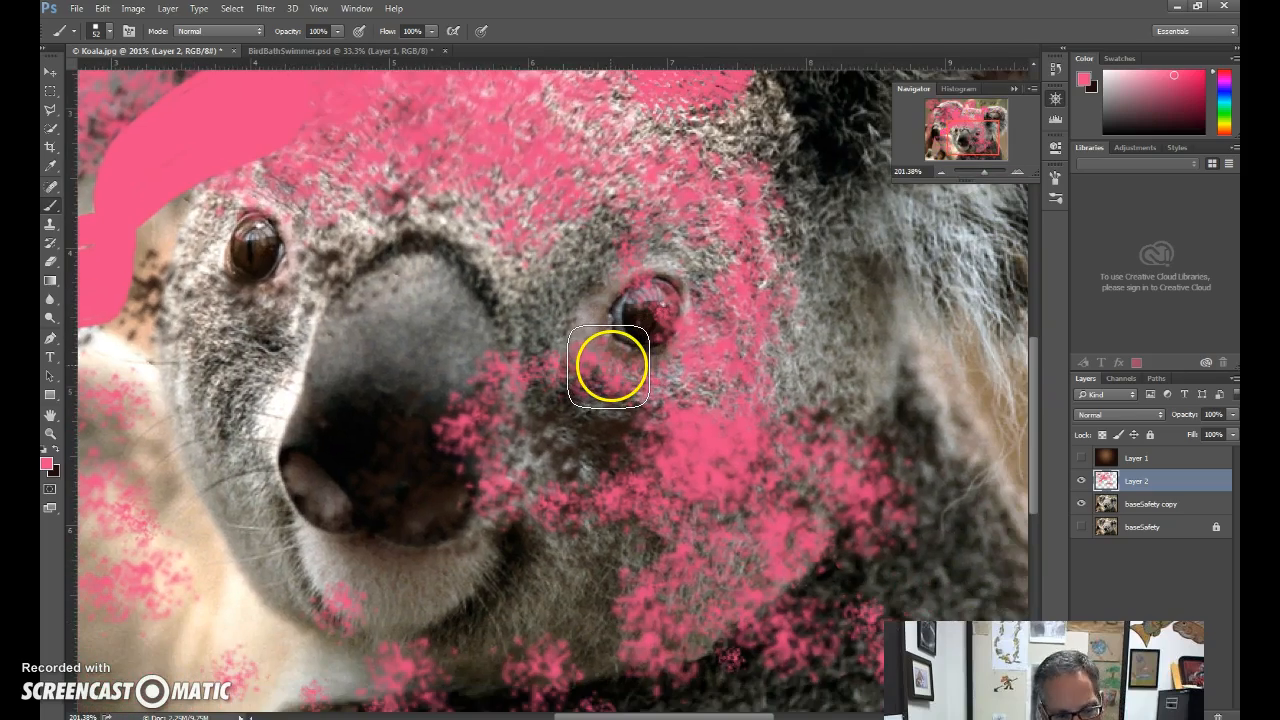
{"action": "left_click_drag", "start_coordinate": [606, 446], "coordinate": [734, 470]}
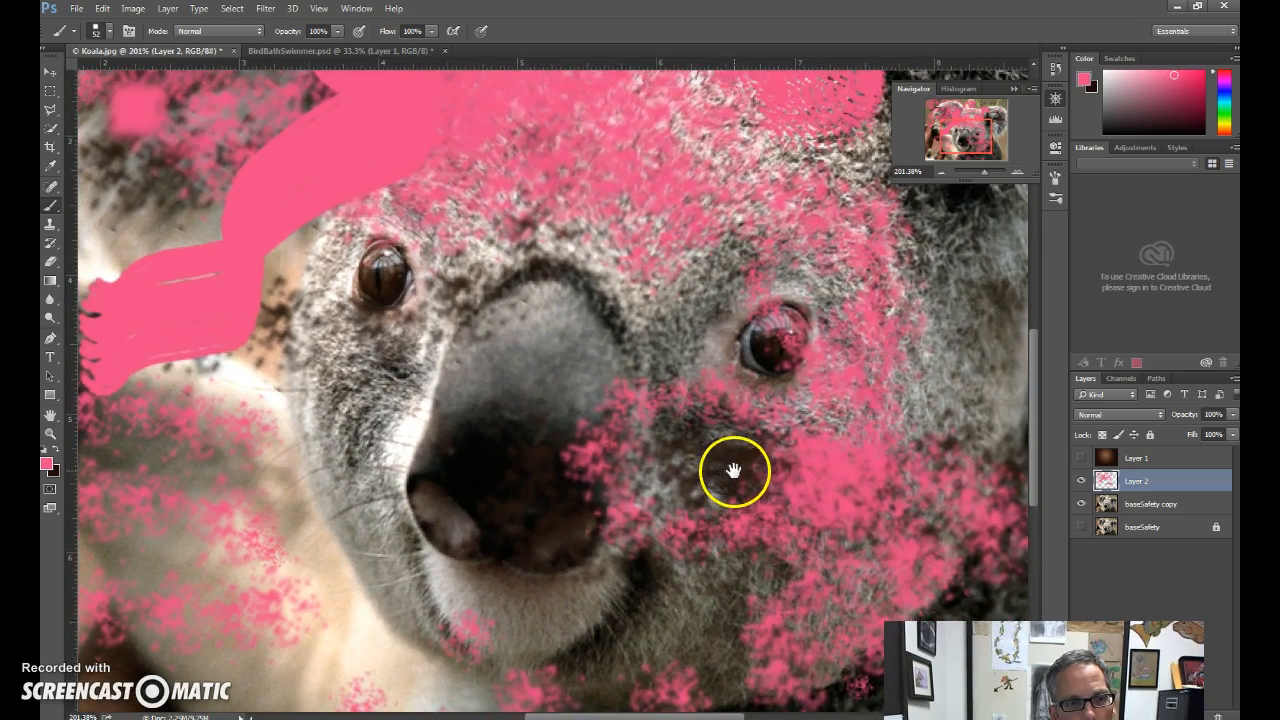
{"action": "left_click", "coordinate": [940, 172]}
{"action": "left_click", "coordinate": [940, 172]}
{"action": "left_click", "coordinate": [940, 172]}
{"action": "left_click", "coordinate": [940, 172]}
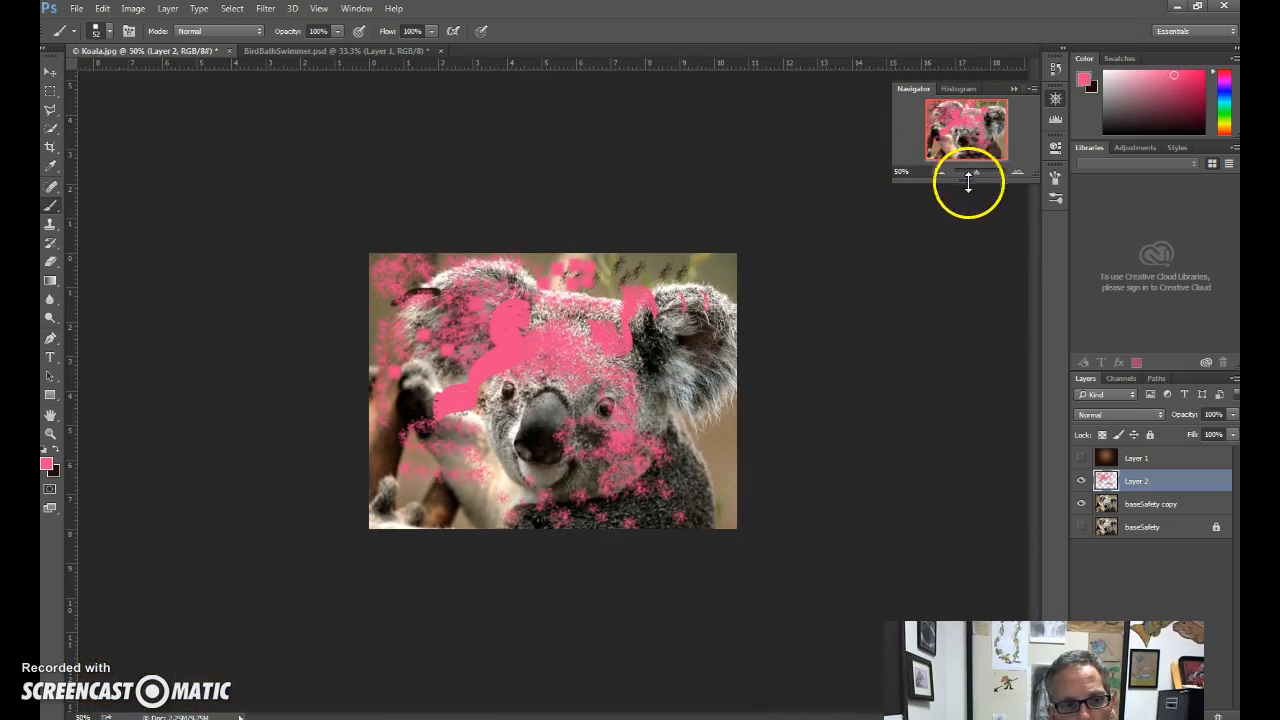
{"action": "scroll", "coordinate": [893, 258], "scroll_direction": "up", "scroll_amount": 5}
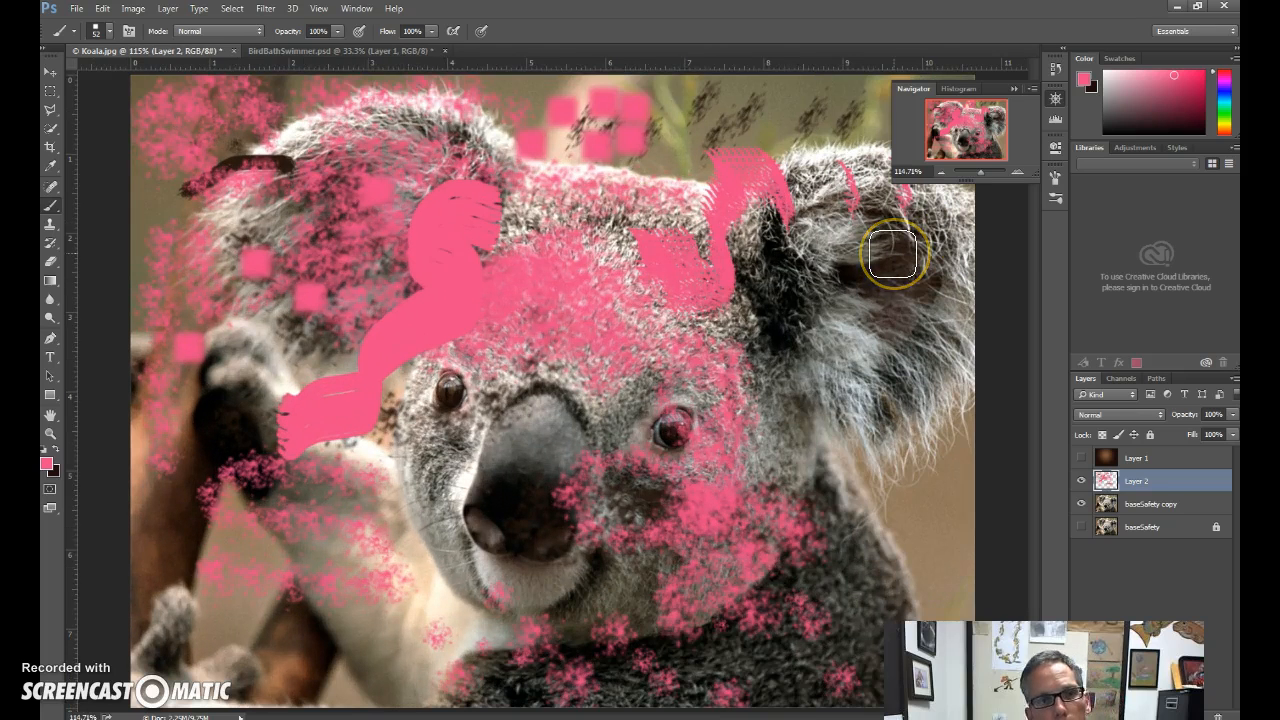
{"action": "left_click", "coordinate": [629, 369]}
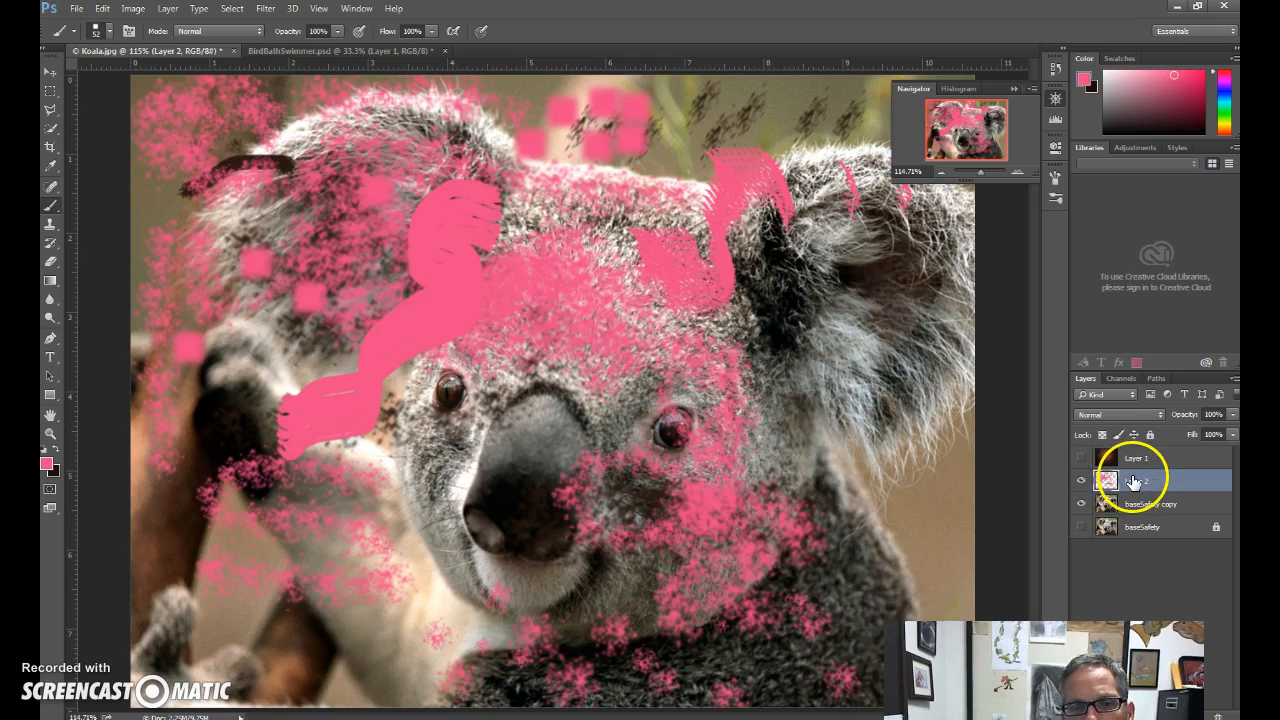
Step: Toggle the visibility of Layer 2 repeatedly to compare the koala with and without the pink paint, finishing with the layer hidden
{"action": "left_click", "coordinate": [1082, 481]}
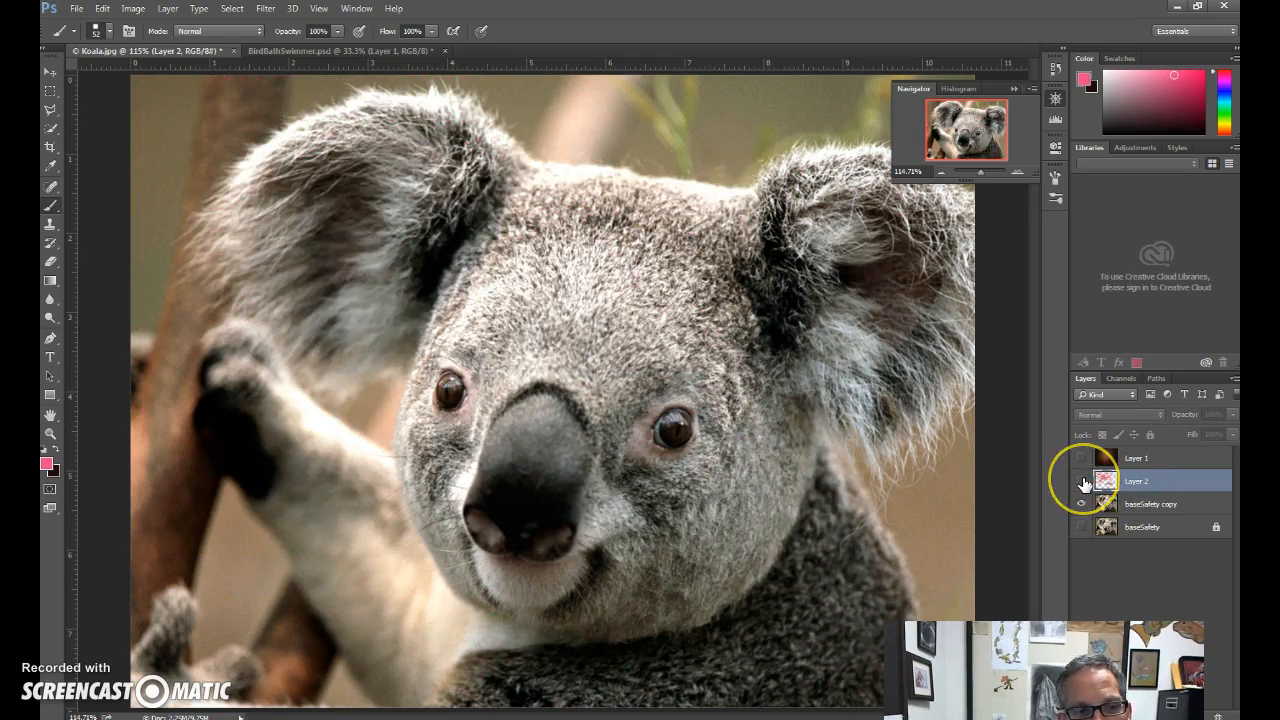
{"action": "left_click", "coordinate": [1081, 481]}
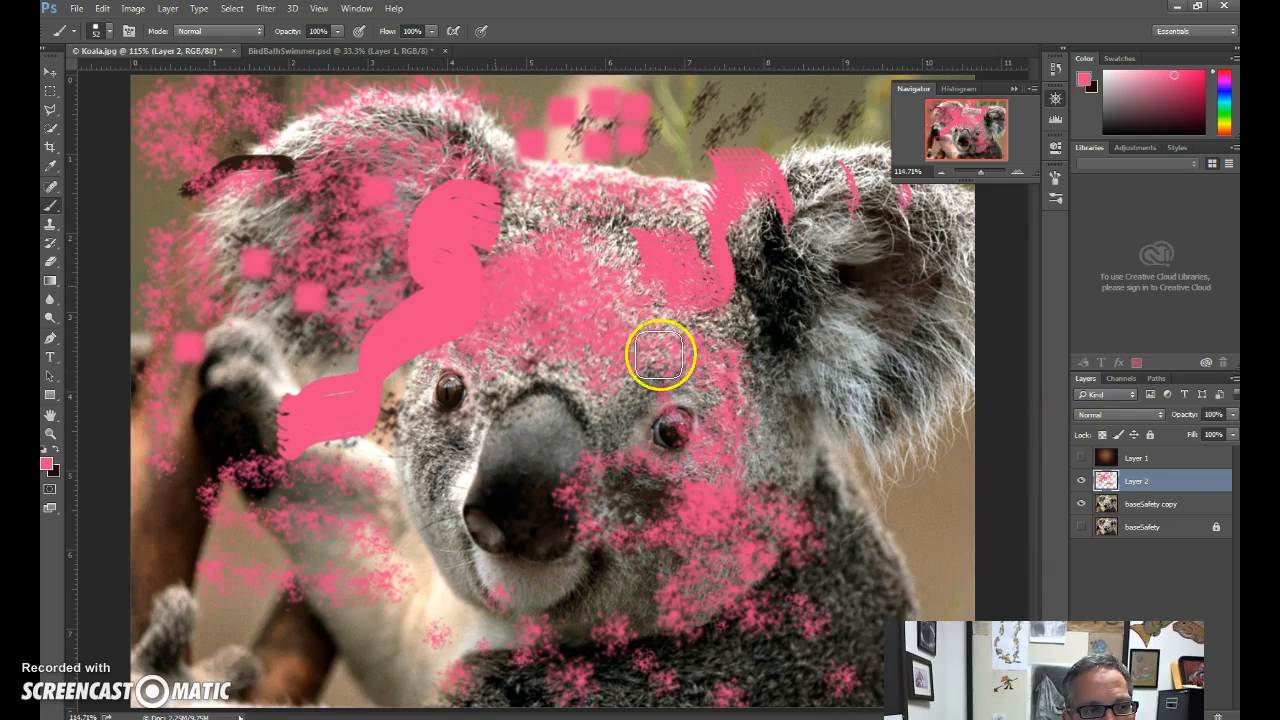
{"action": "left_click", "coordinate": [1081, 481]}
{"action": "left_click", "coordinate": [1081, 481]}
{"action": "left_click", "coordinate": [1081, 481]}
{"action": "left_click", "coordinate": [1081, 481]}
{"action": "left_click", "coordinate": [1081, 481]}
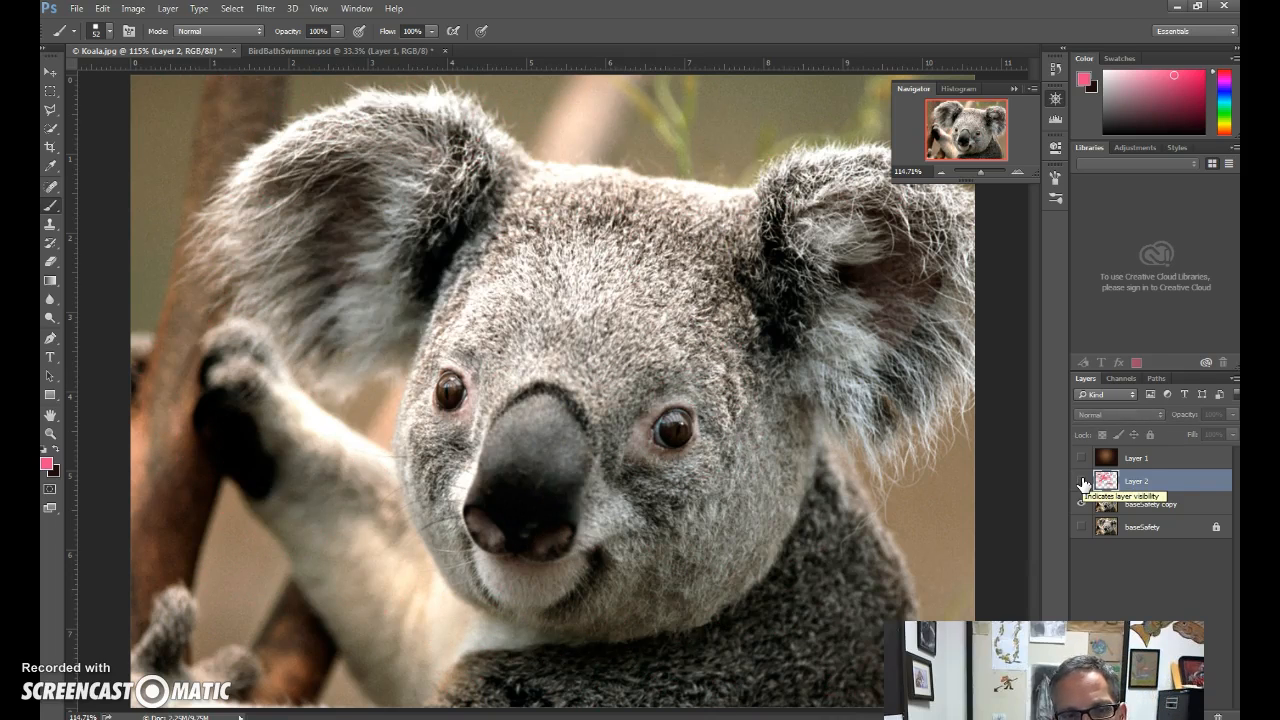
{"action": "left_click", "coordinate": [1081, 481]}
{"action": "left_click", "coordinate": [1081, 481]}
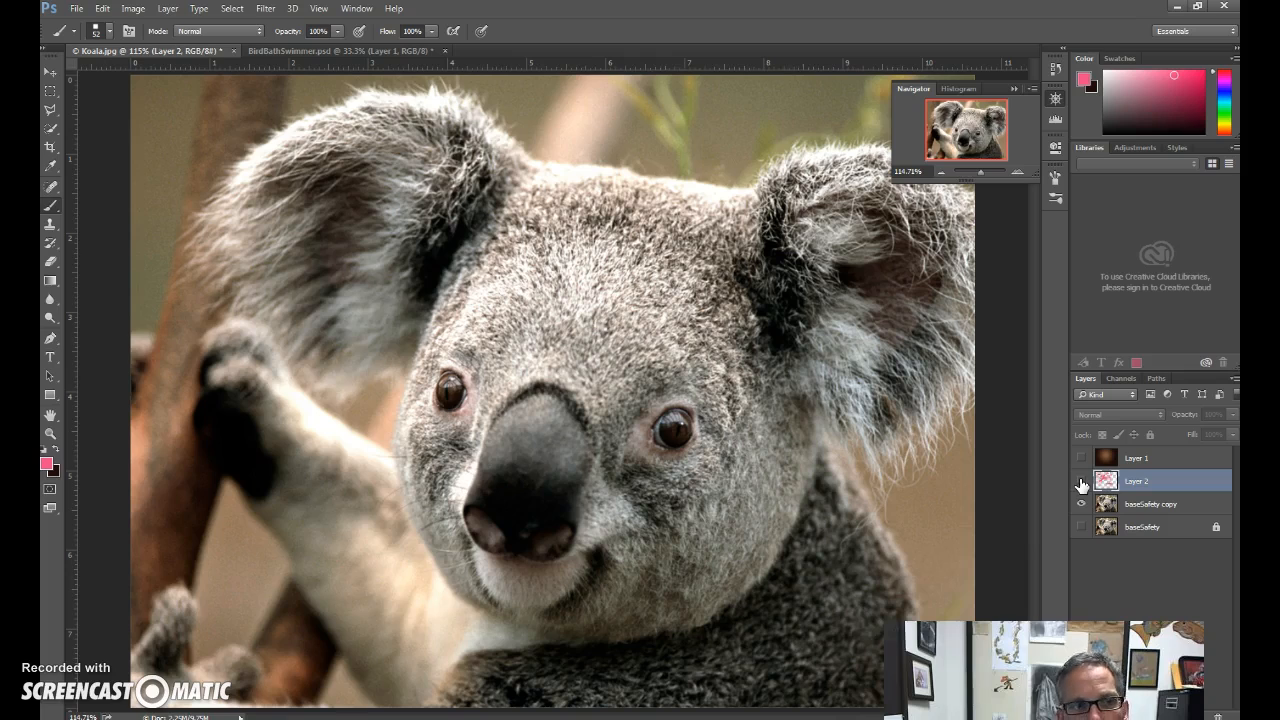
Step: Delete the pink-painted Layer 2 and the hidden Layer 1 from the koala document
{"action": "left_click", "coordinate": [1141, 482]}
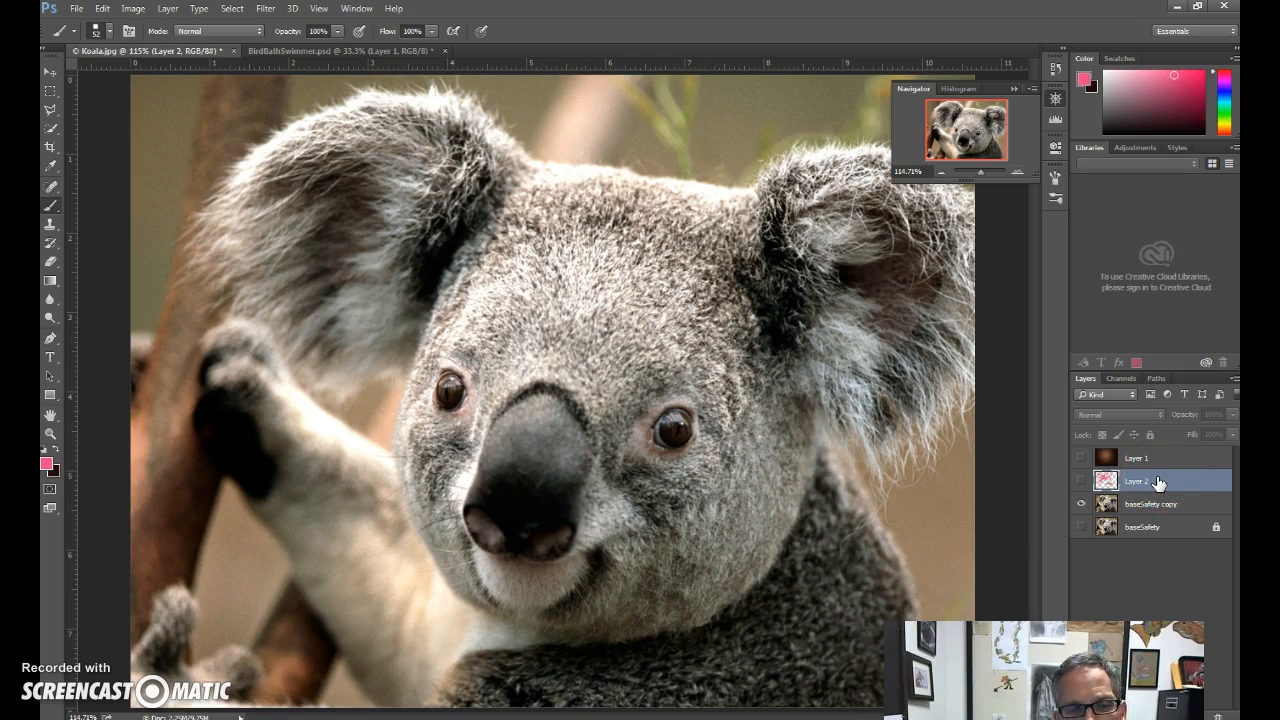
{"action": "left_click", "coordinate": [1137, 482]}
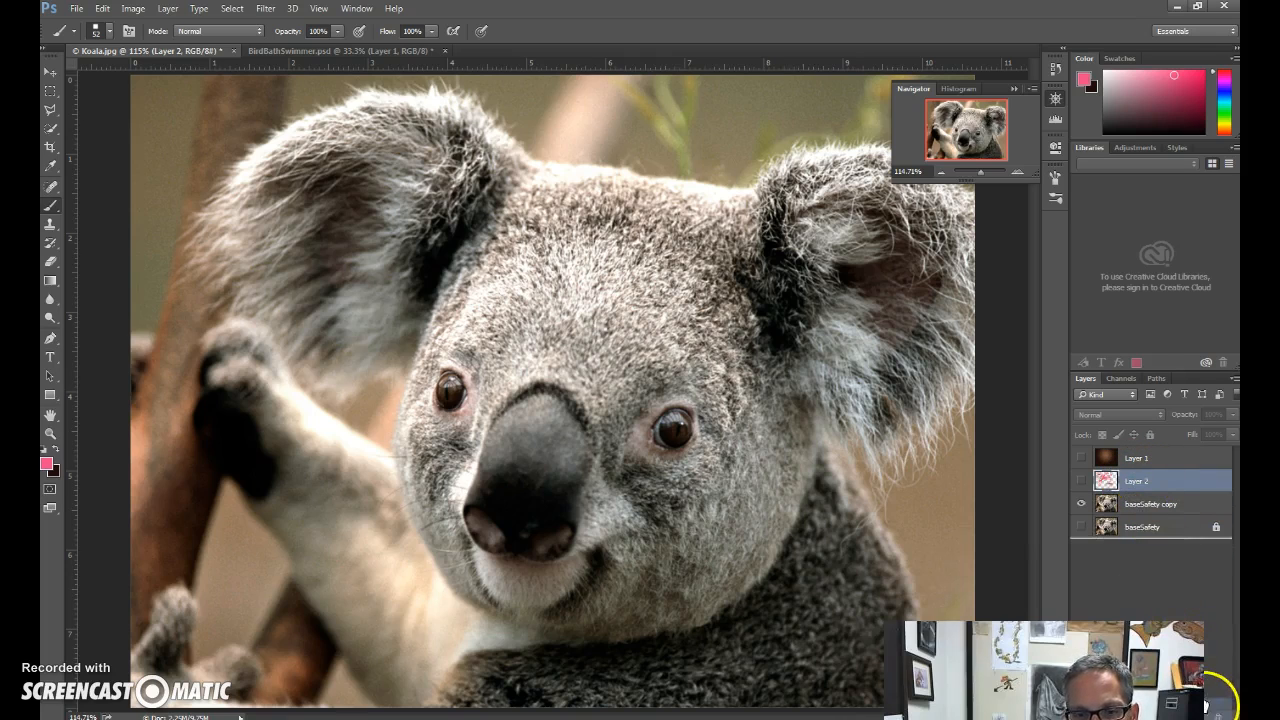
{"action": "left_click", "coordinate": [1219, 714]}
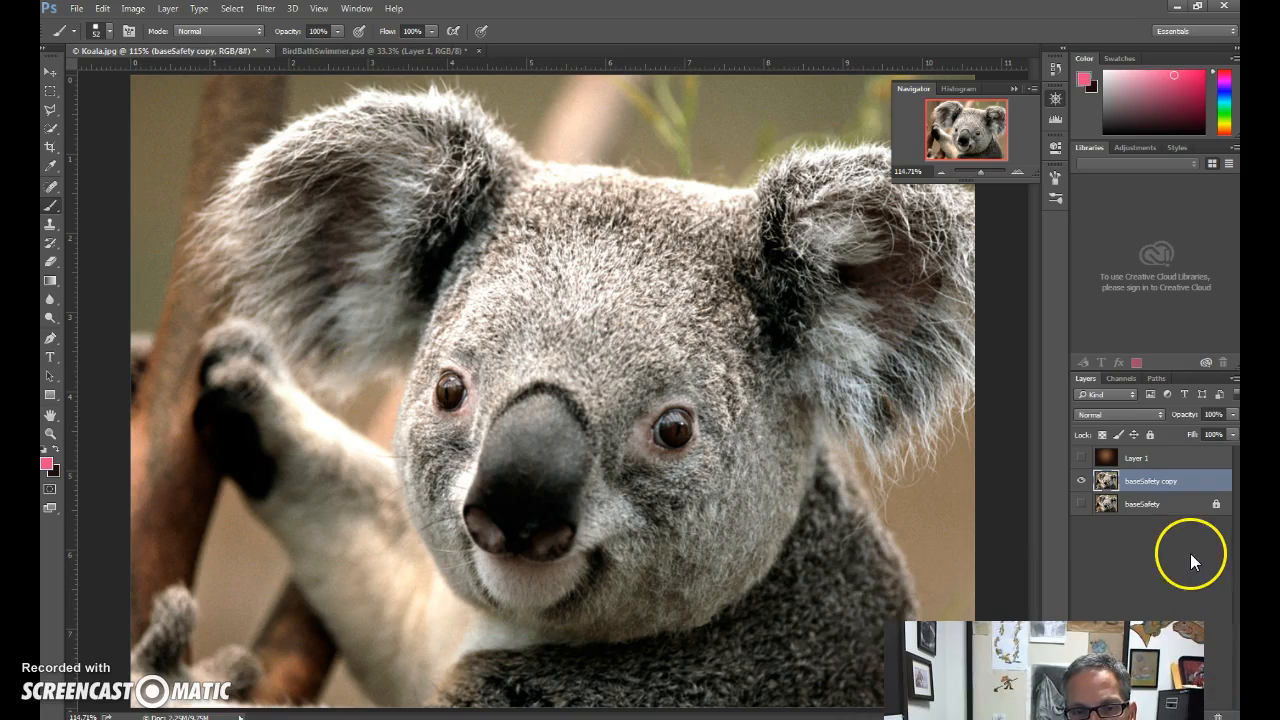
{"action": "left_click", "coordinate": [1141, 461]}
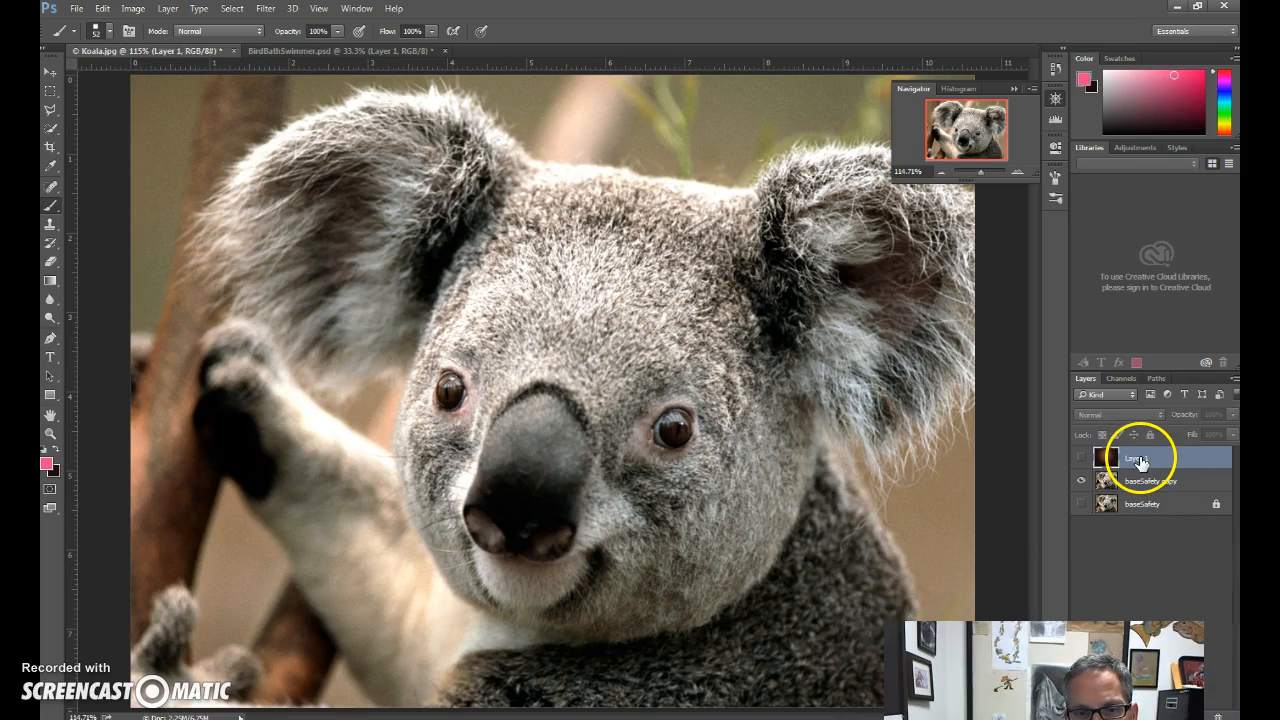
{"action": "right_click", "coordinate": [1140, 458]}
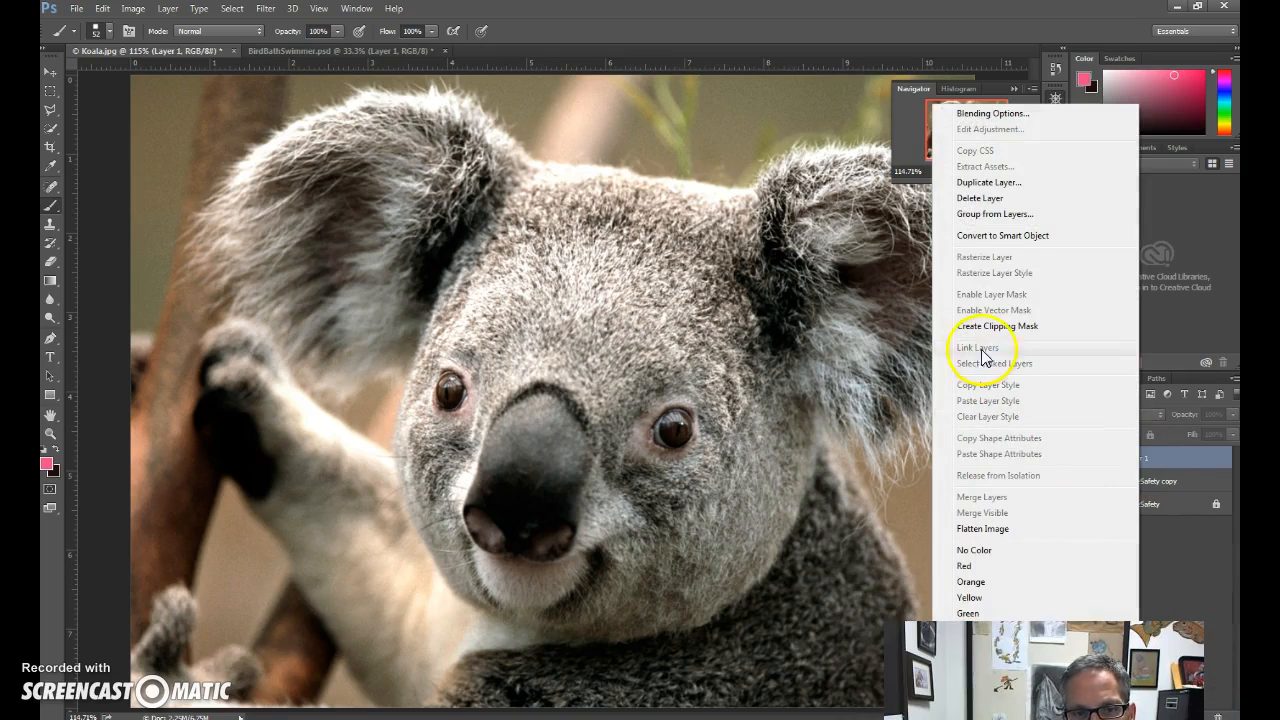
{"action": "left_click", "coordinate": [975, 198]}
{"action": "left_click", "coordinate": [559, 279]}
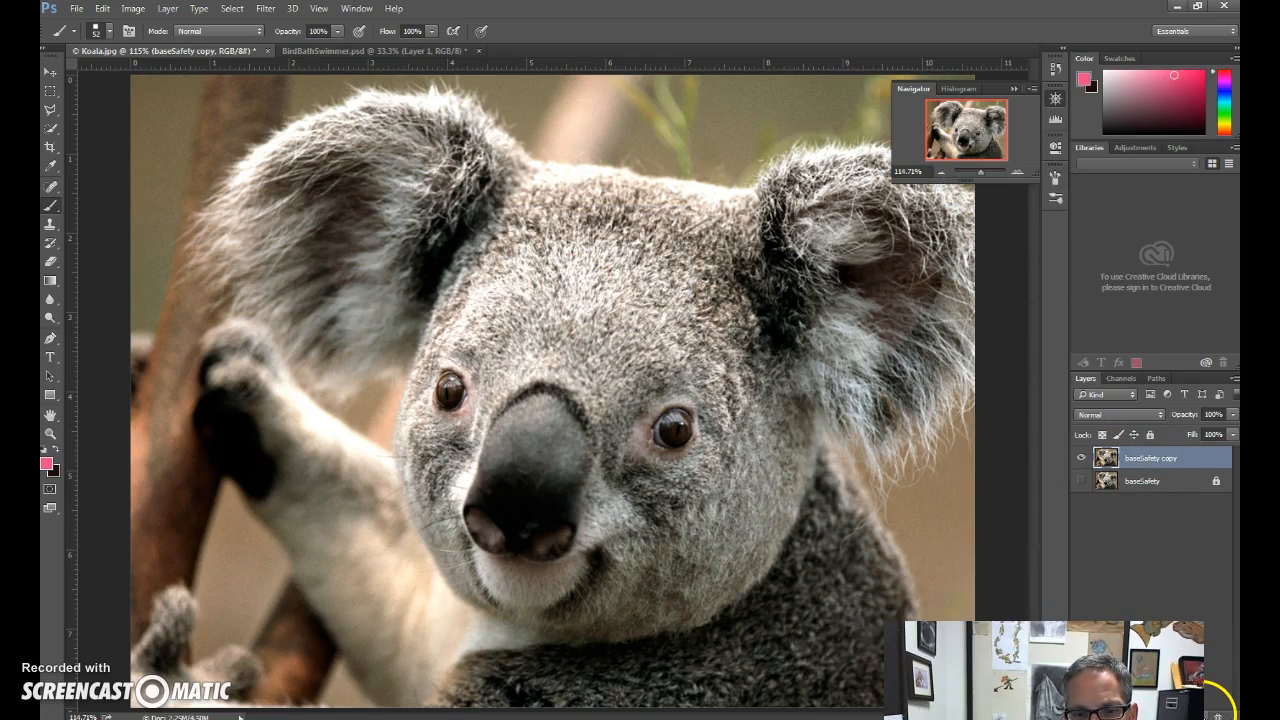
Step: Create a new empty layer above baseSafety copy and name it RightEye
{"action": "left_click", "coordinate": [1204, 716]}
{"action": "double_click", "coordinate": [1140, 458]}
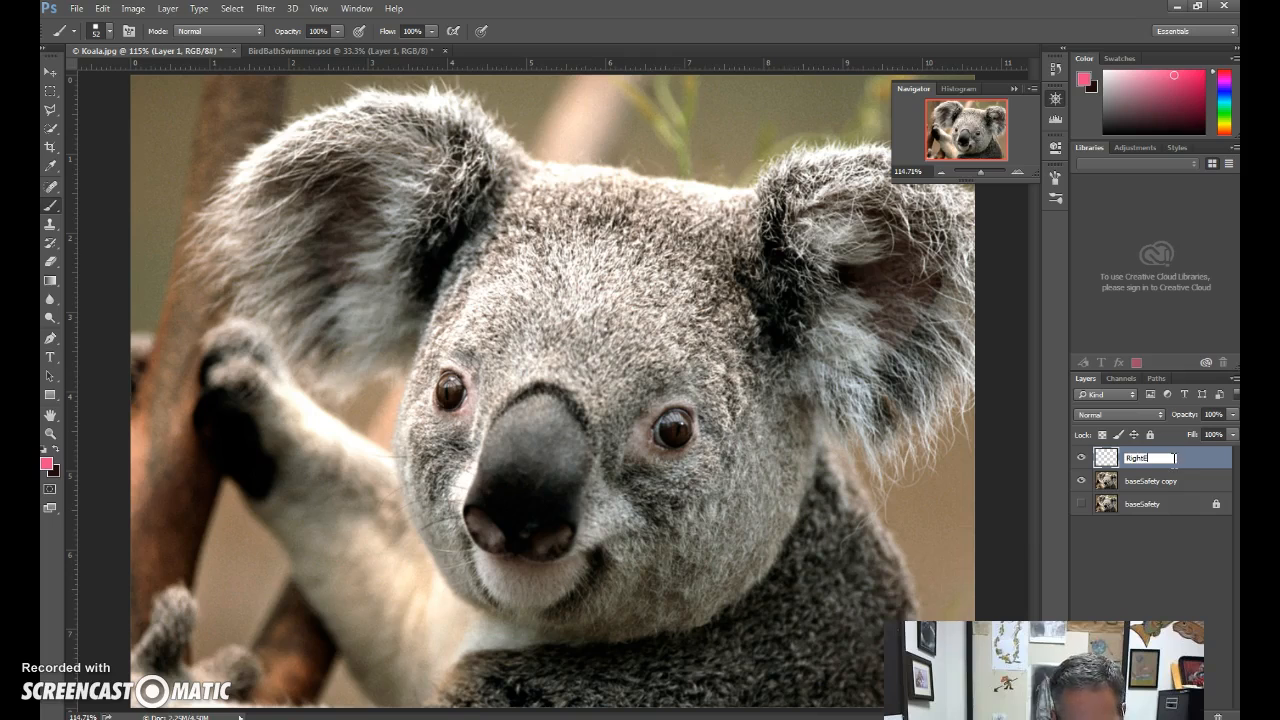
{"action": "type", "text": "RightEye"}
{"action": "key", "text": "Return"}
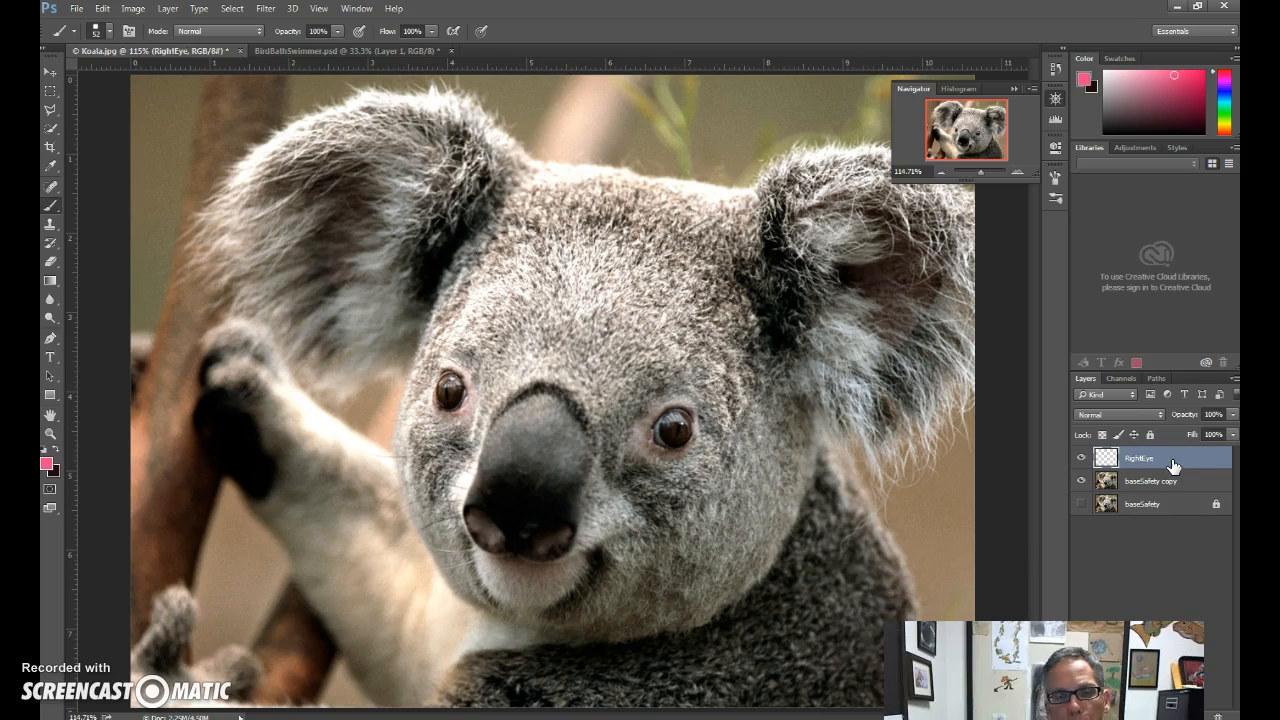
Step: Make baseSafety copy the active layer and draw a feathered rectangular selection closely around the koala's eye on the image's right side
{"action": "left_click", "coordinate": [1147, 481]}
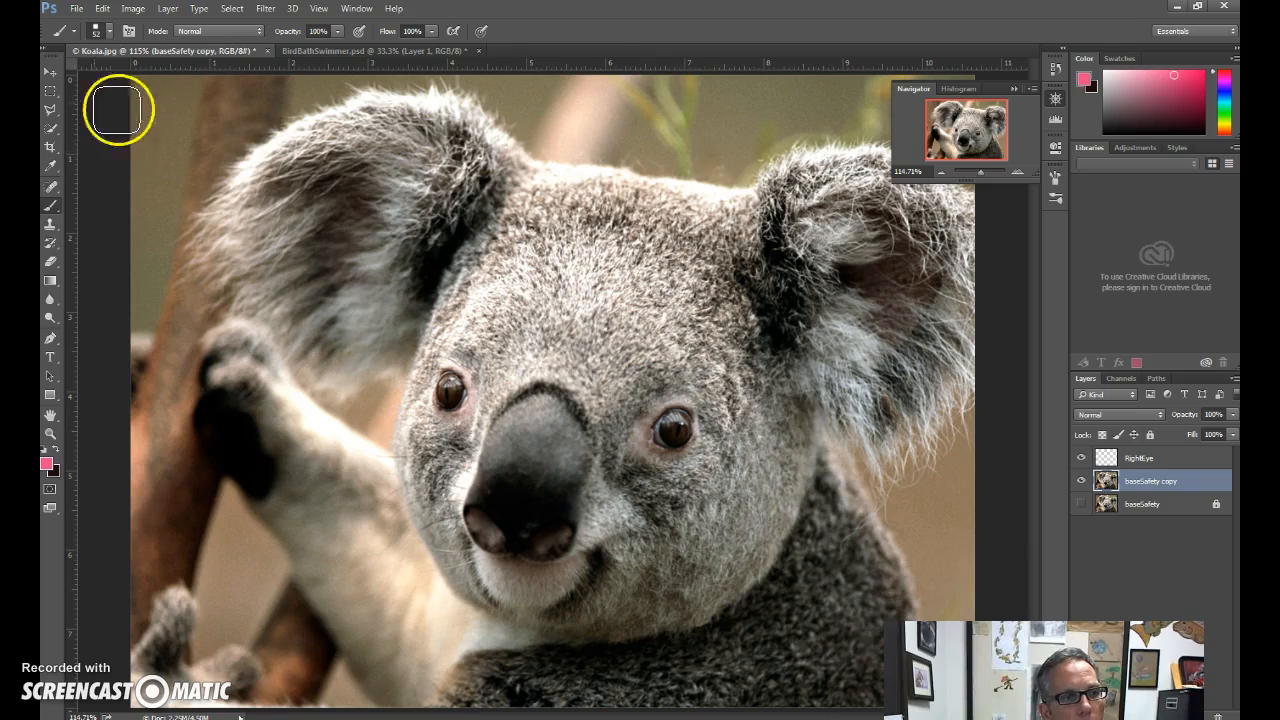
{"action": "left_click", "coordinate": [50, 91]}
{"action": "left_click_drag", "start_coordinate": [632, 395], "coordinate": [714, 465]}
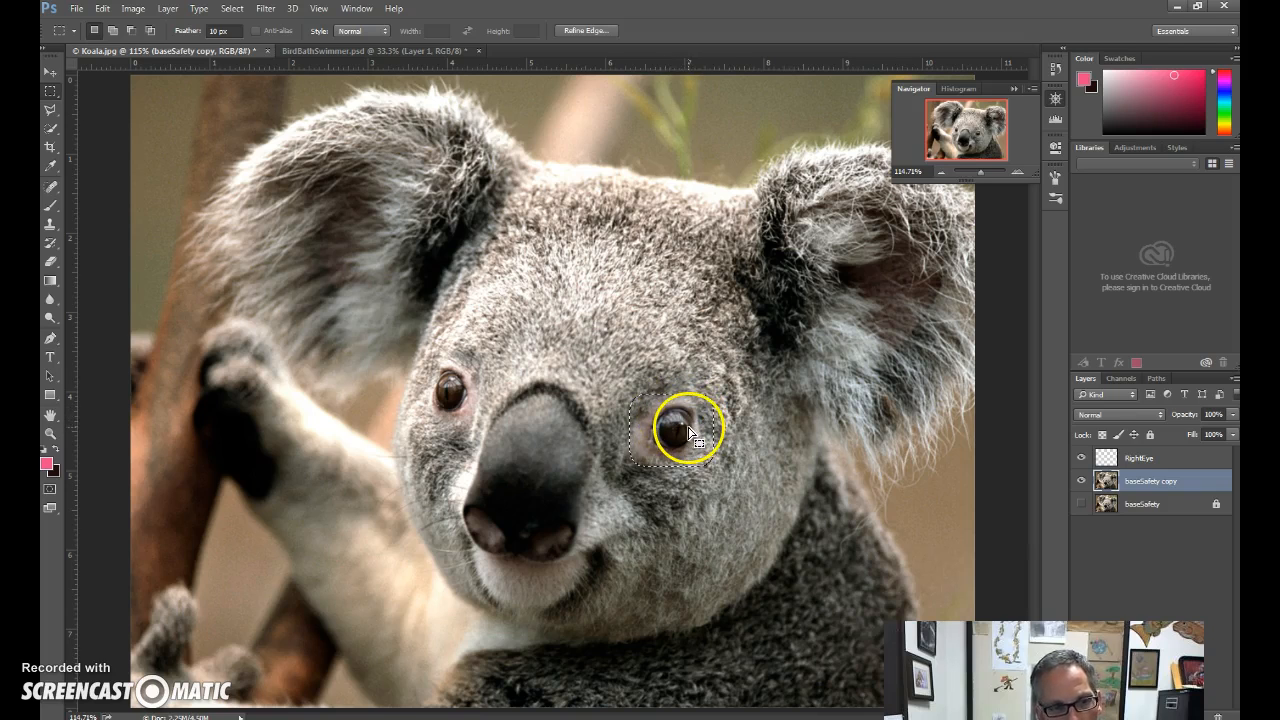
Step: Switch to the Brush tool and choose the last 86 px scatter brush among the recent presets
{"action": "left_click", "coordinate": [55, 206]}
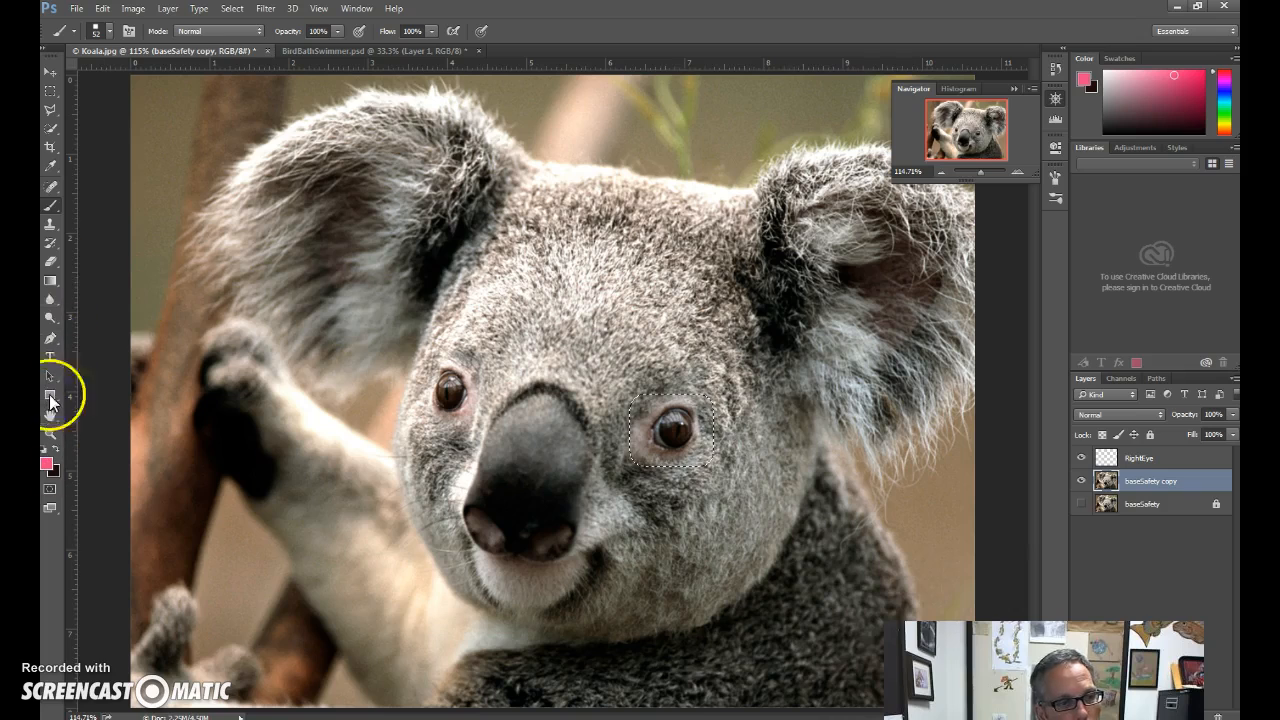
{"action": "left_click", "coordinate": [106, 31]}
{"action": "left_click", "coordinate": [134, 78]}
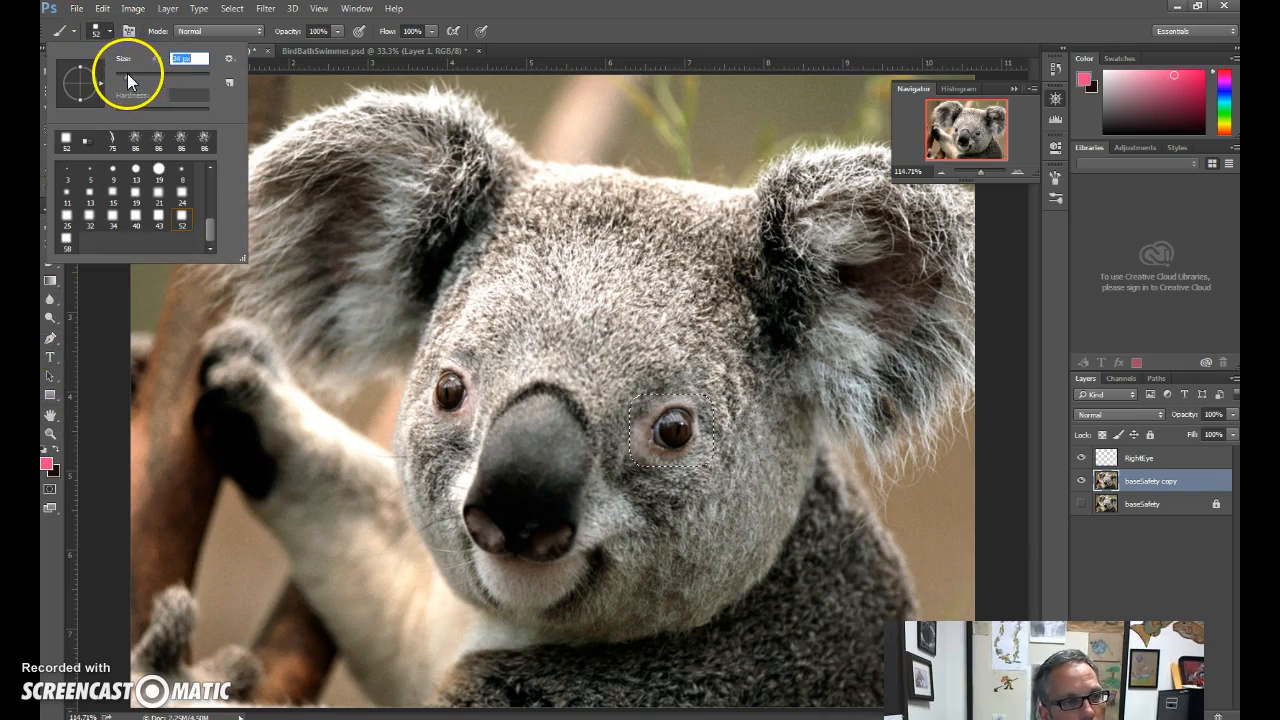
{"action": "left_click", "coordinate": [204, 141]}
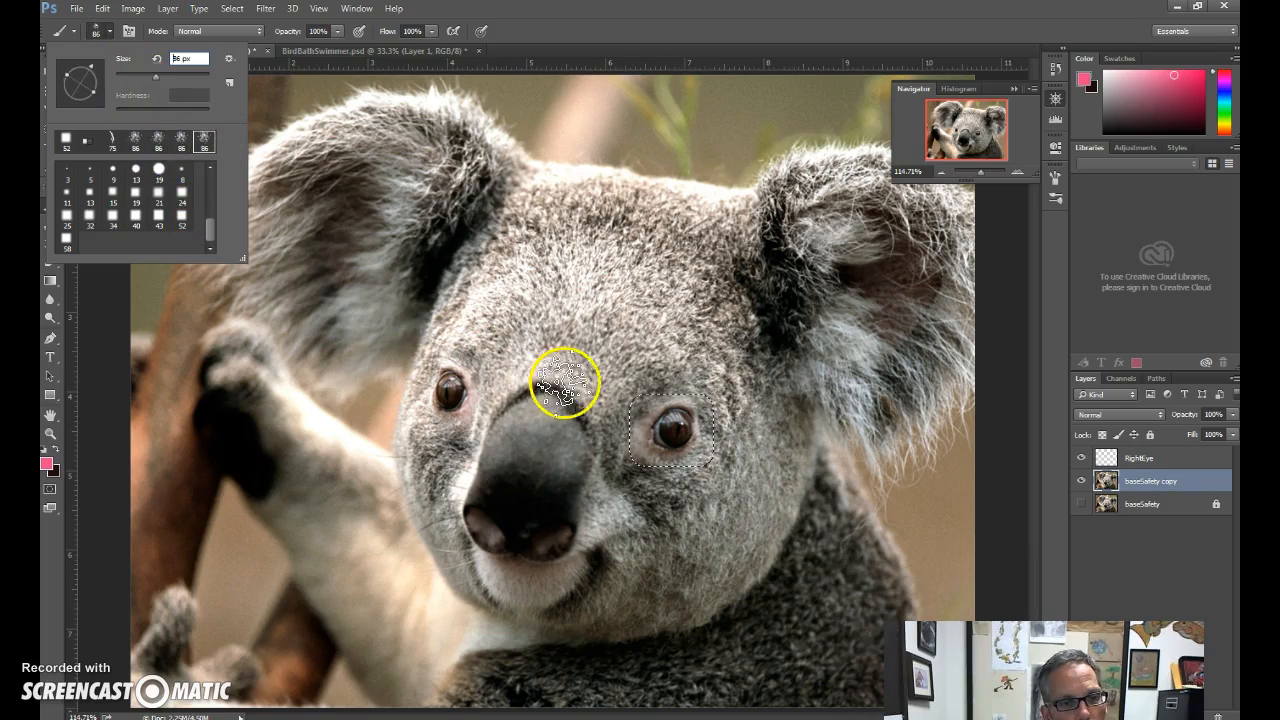
Step: Paint pink inside the feathered eye selection on baseSafety copy and check the result by toggling that layer's visibility
{"action": "left_click", "coordinate": [632, 408]}
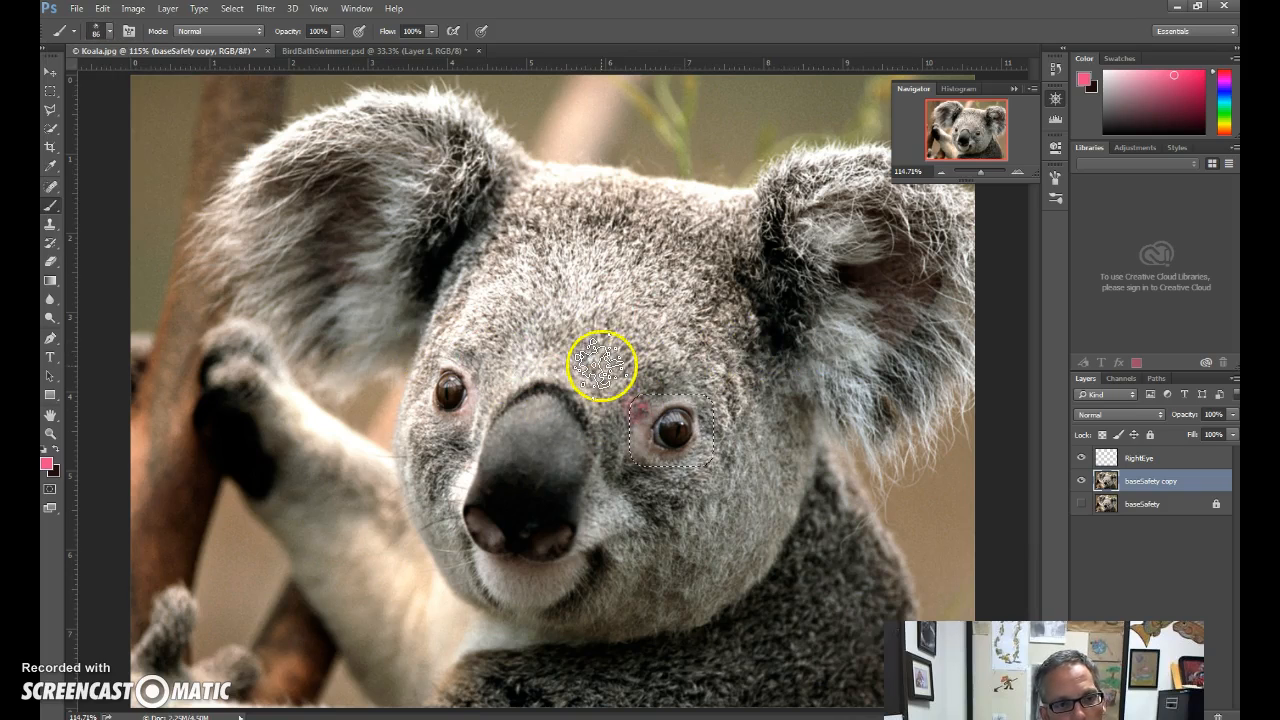
{"action": "mouse_move", "coordinate": [566, 391]}
{"action": "left_mouse_down"}
{"action": "mouse_move", "coordinate": [729, 400]}
{"action": "mouse_move", "coordinate": [683, 428]}
{"action": "mouse_move", "coordinate": [760, 463]}
{"action": "mouse_move", "coordinate": [491, 460]}
{"action": "mouse_move", "coordinate": [687, 400]}
{"action": "mouse_move", "coordinate": [617, 354]}
{"action": "left_mouse_up"}
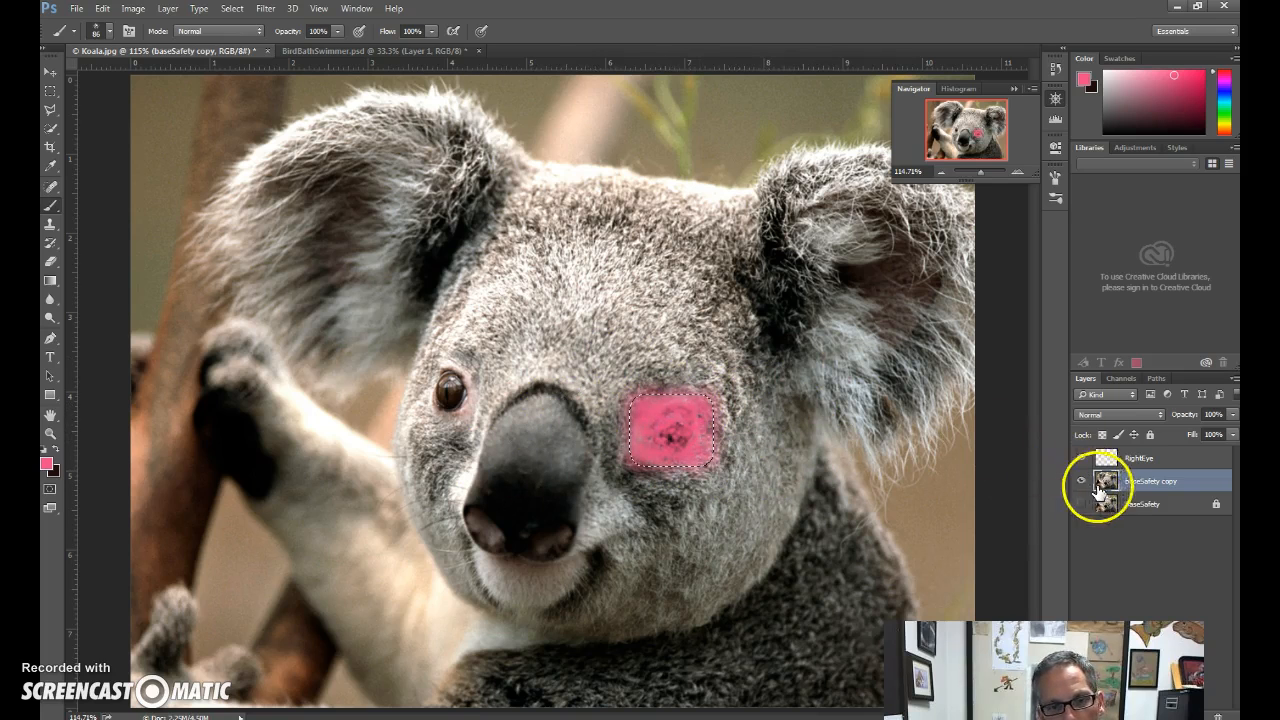
{"action": "left_click", "coordinate": [1082, 481]}
{"action": "left_click", "coordinate": [1082, 481]}
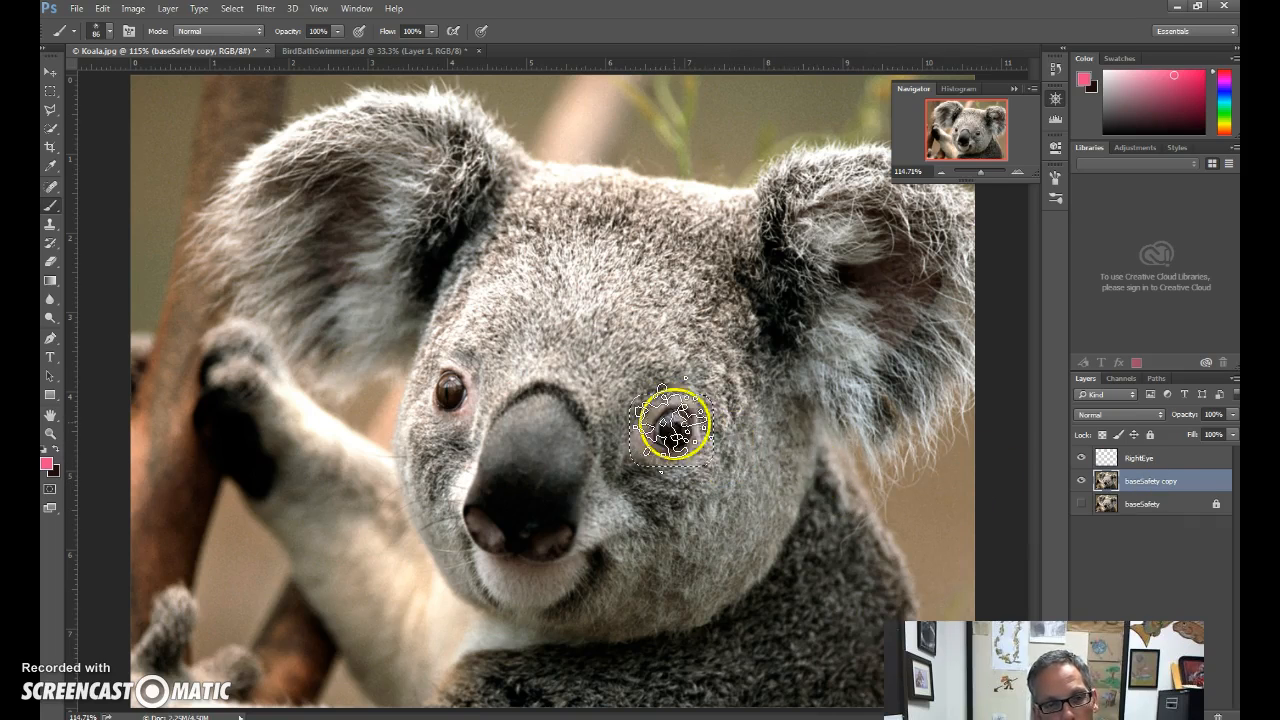
Step: Try painting pink inside the eye selection on the RightEye layer, and undo back to before the selection was drawn
{"action": "left_click", "coordinate": [1140, 458]}
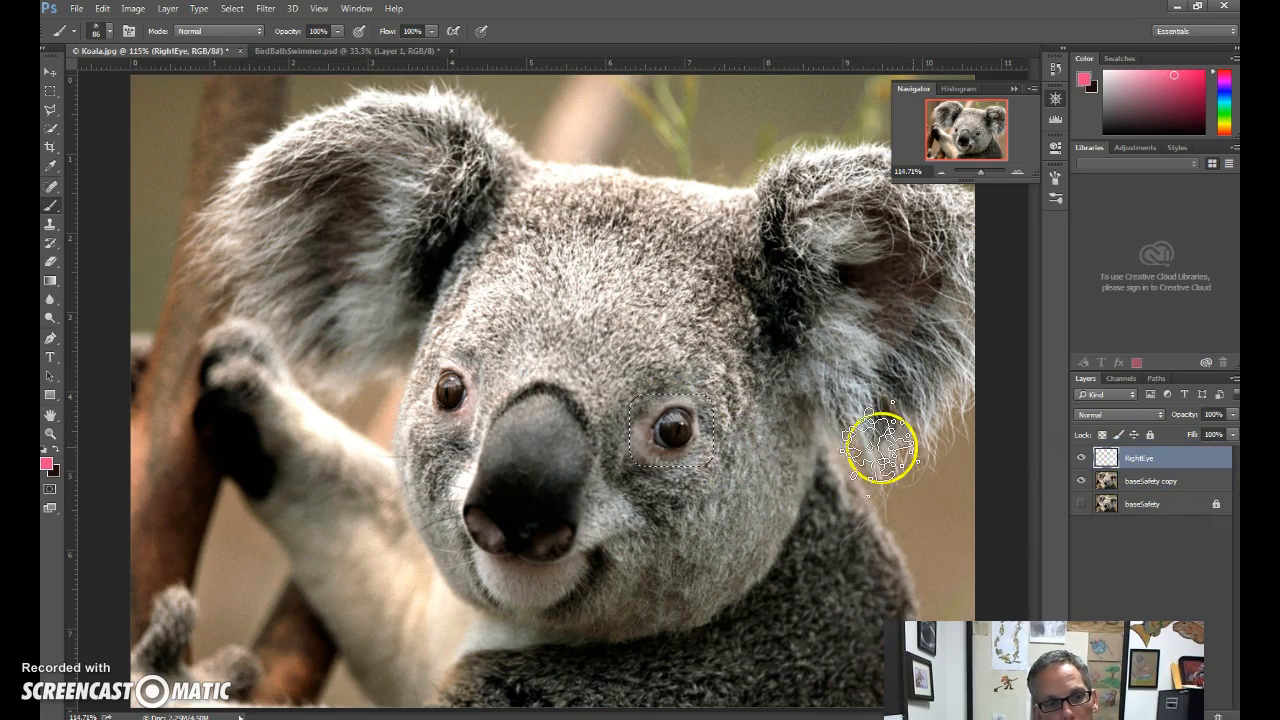
{"action": "left_click_drag", "start_coordinate": [622, 375], "coordinate": [629, 467]}
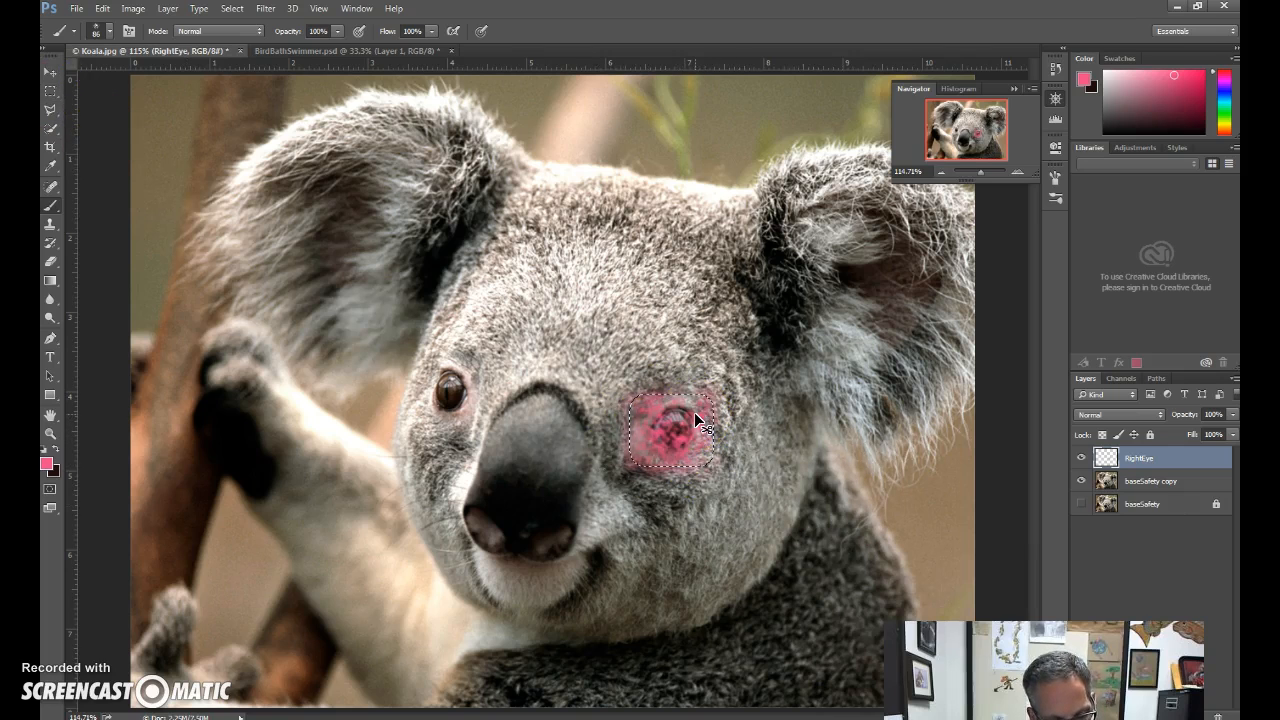
{"action": "key", "text": "ctrl+alt+z"}
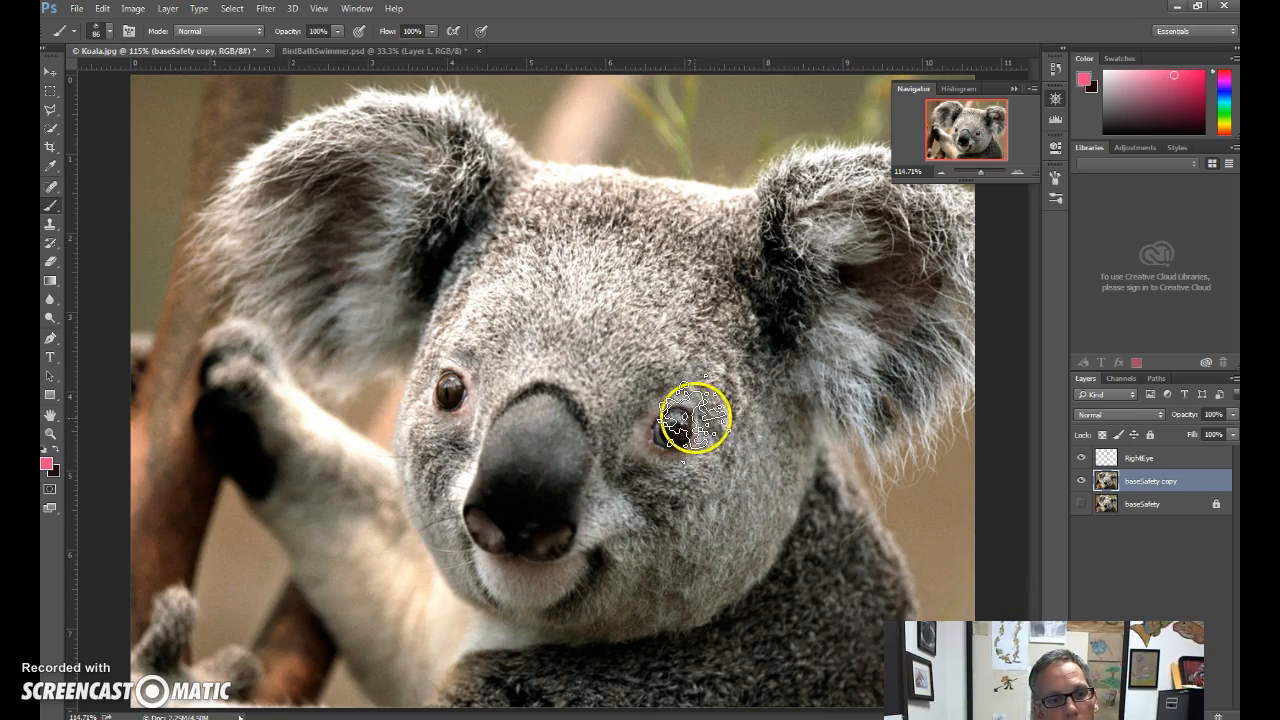
Step: Set the Rectangular Marquee tool's feather to 0 px
{"action": "left_click", "coordinate": [49, 90]}
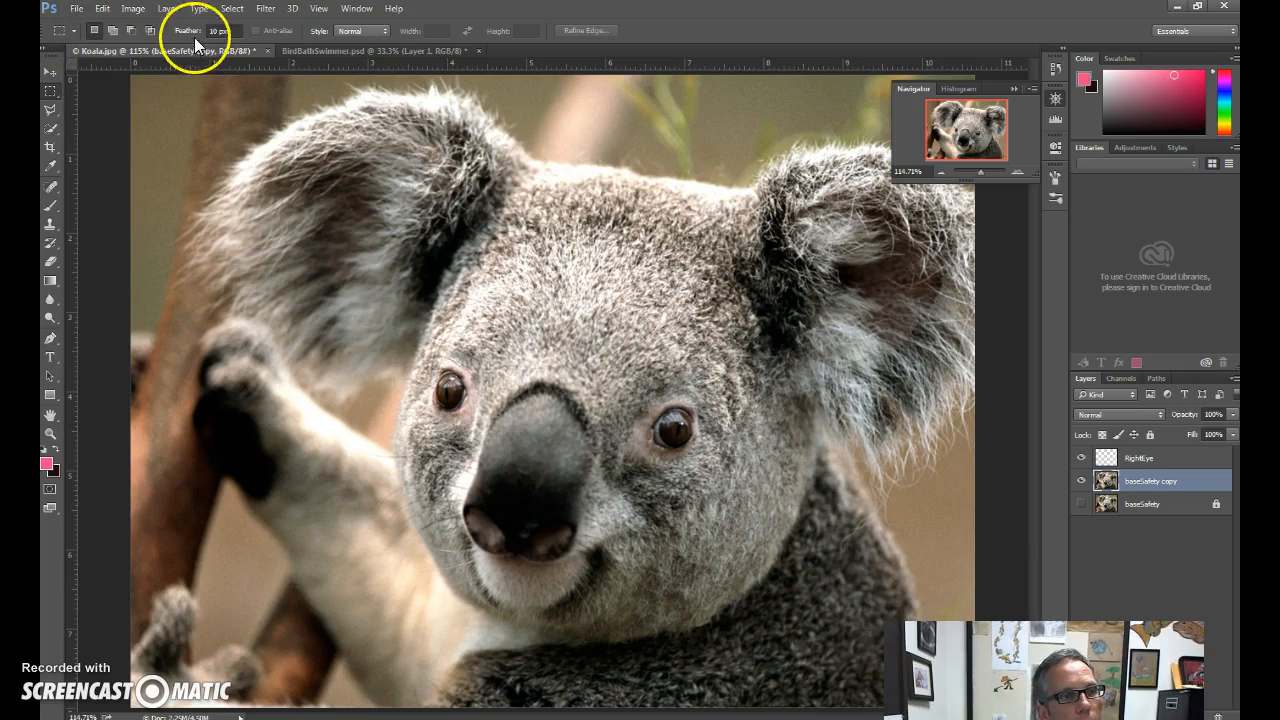
{"action": "left_click_drag", "start_coordinate": [235, 32], "coordinate": [201, 36]}
{"action": "type", "text": "0"}
{"action": "key", "text": "Return"}
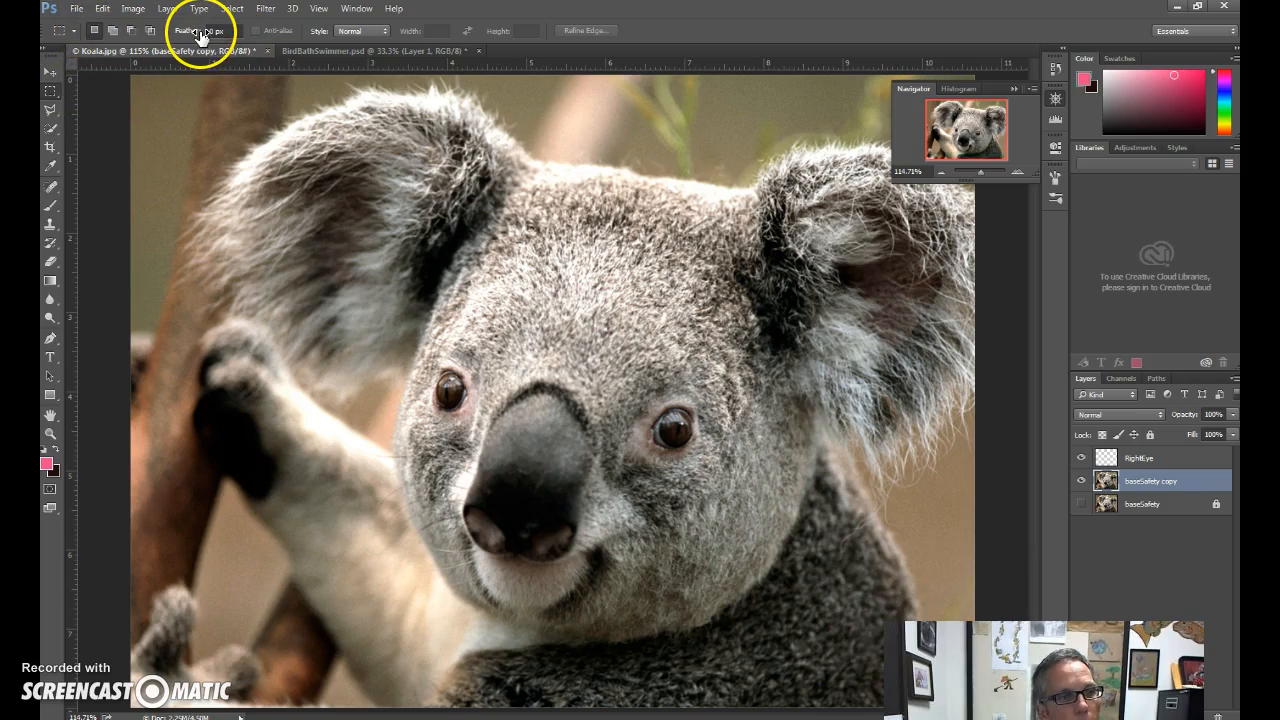
Step: Draw a larger hard-edged rectangular selection around the same eye and paint pink inside it with the brush on baseSafety copy
{"action": "left_click_drag", "start_coordinate": [612, 380], "coordinate": [741, 487]}
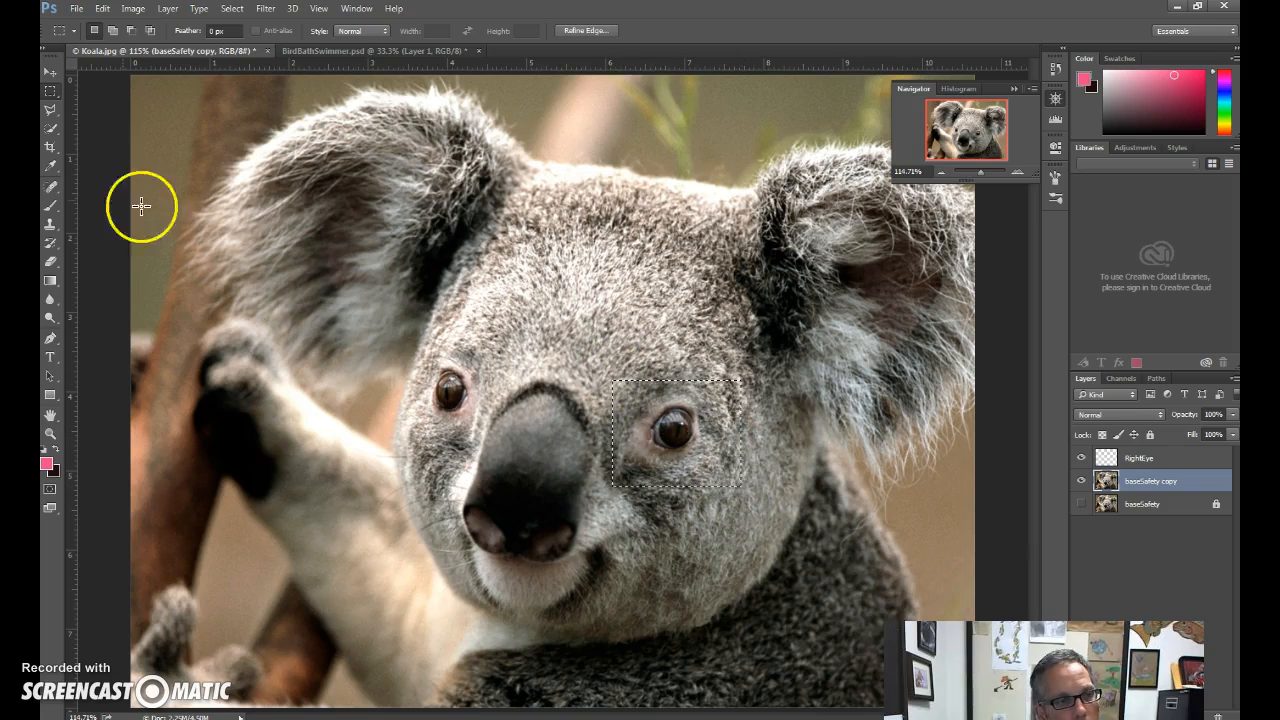
{"action": "left_click", "coordinate": [53, 209]}
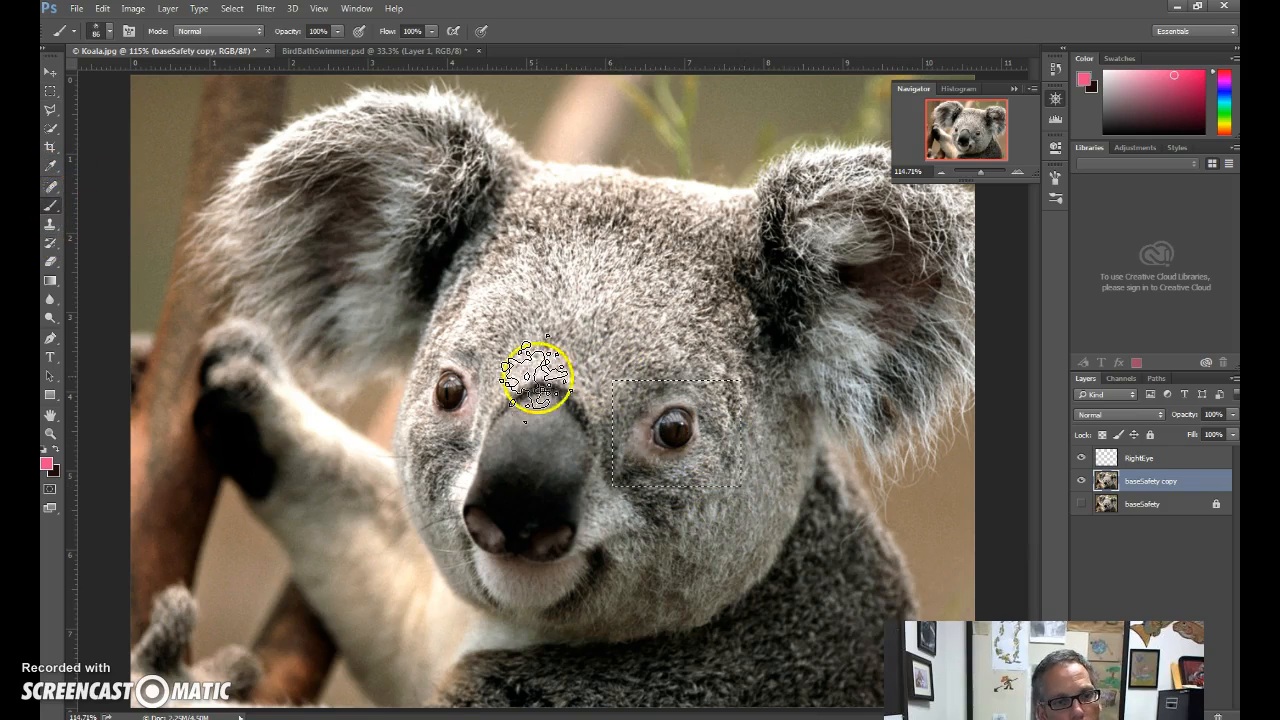
{"action": "mouse_move", "coordinate": [623, 371]}
{"action": "left_mouse_down"}
{"action": "mouse_move", "coordinate": [669, 394]}
{"action": "mouse_move", "coordinate": [717, 360]}
{"action": "mouse_move", "coordinate": [711, 466]}
{"action": "mouse_move", "coordinate": [780, 506]}
{"action": "left_mouse_up"}
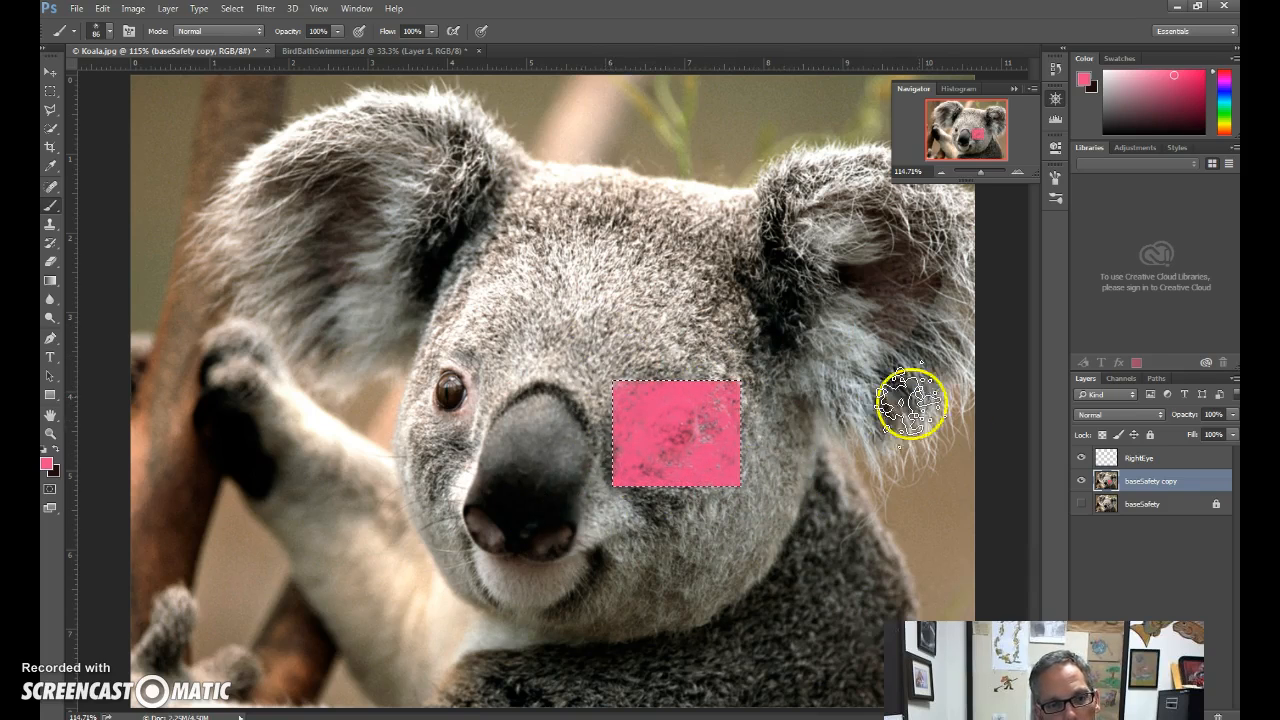
Step: Undo the pink painting on the baseSafety copy layer and make RightEye the active layer
{"action": "key", "text": "ctrl+d"}
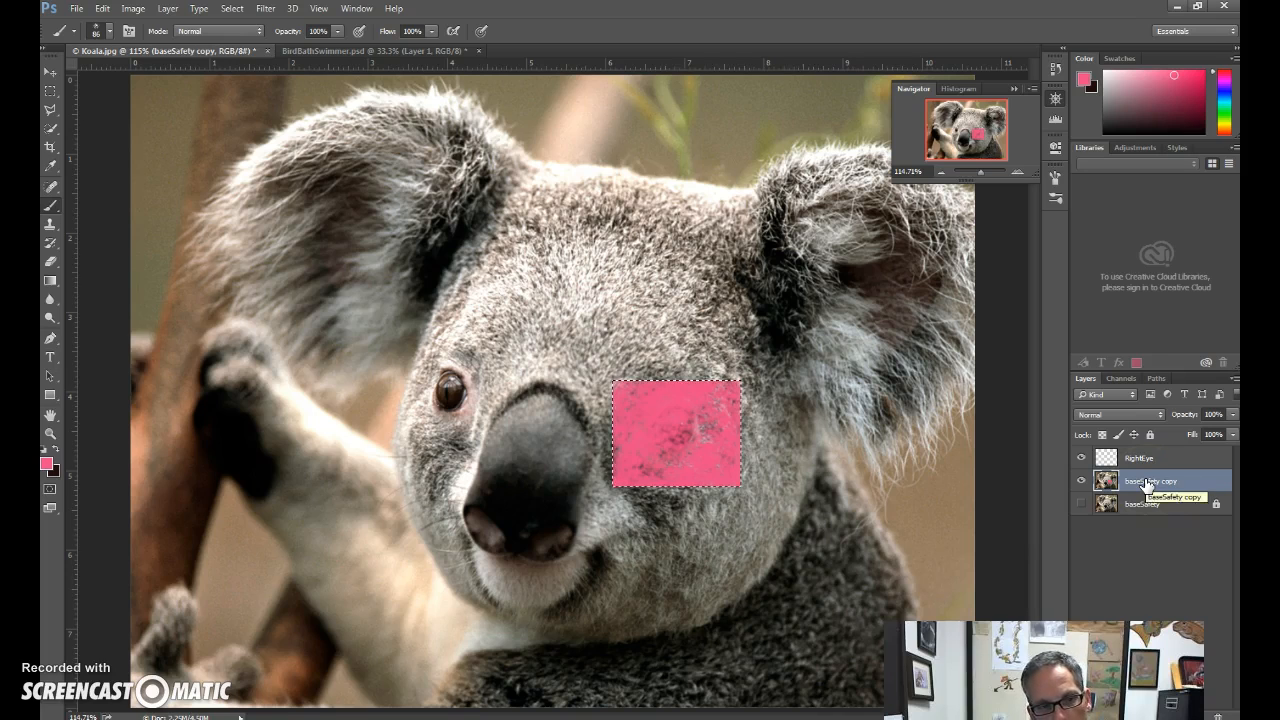
{"action": "key", "text": "ctrl+z"}
{"action": "left_click_drag", "start_coordinate": [1146, 484], "coordinate": [1147, 458]}
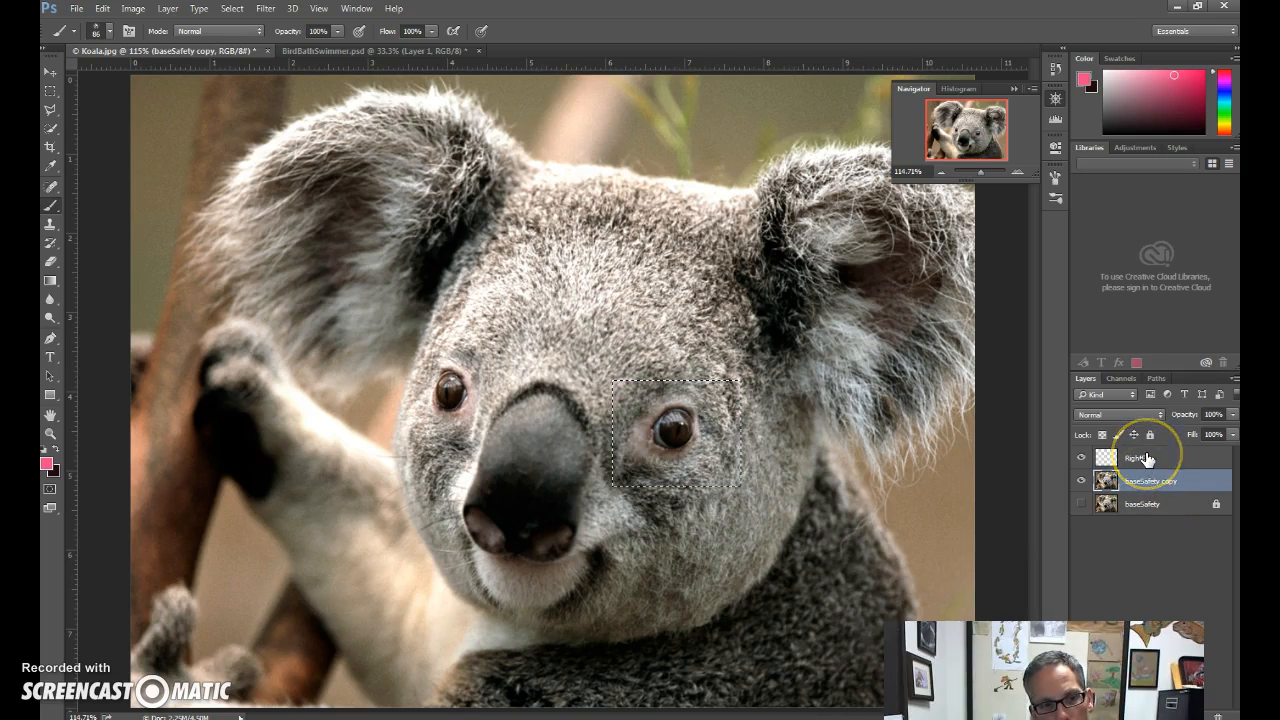
{"action": "left_click", "coordinate": [1147, 458]}
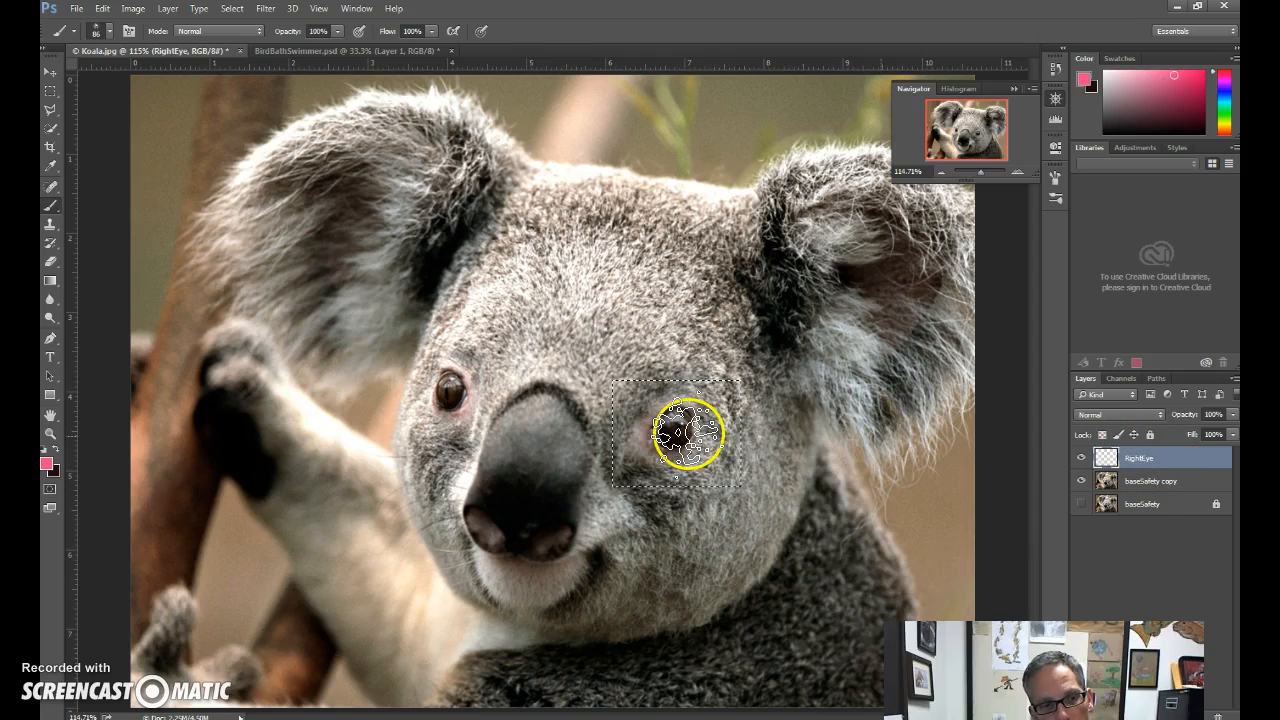
Step: Paint pink inside the rectangular eye selection on the RightEye layer and try shifting the painted patch with the Move tool
{"action": "mouse_move", "coordinate": [754, 423]}
{"action": "left_mouse_down"}
{"action": "mouse_move", "coordinate": [627, 394]}
{"action": "mouse_move", "coordinate": [741, 374]}
{"action": "mouse_move", "coordinate": [756, 454]}
{"action": "mouse_move", "coordinate": [816, 470]}
{"action": "mouse_move", "coordinate": [686, 489]}
{"action": "mouse_move", "coordinate": [660, 449]}
{"action": "mouse_move", "coordinate": [703, 383]}
{"action": "left_mouse_up"}
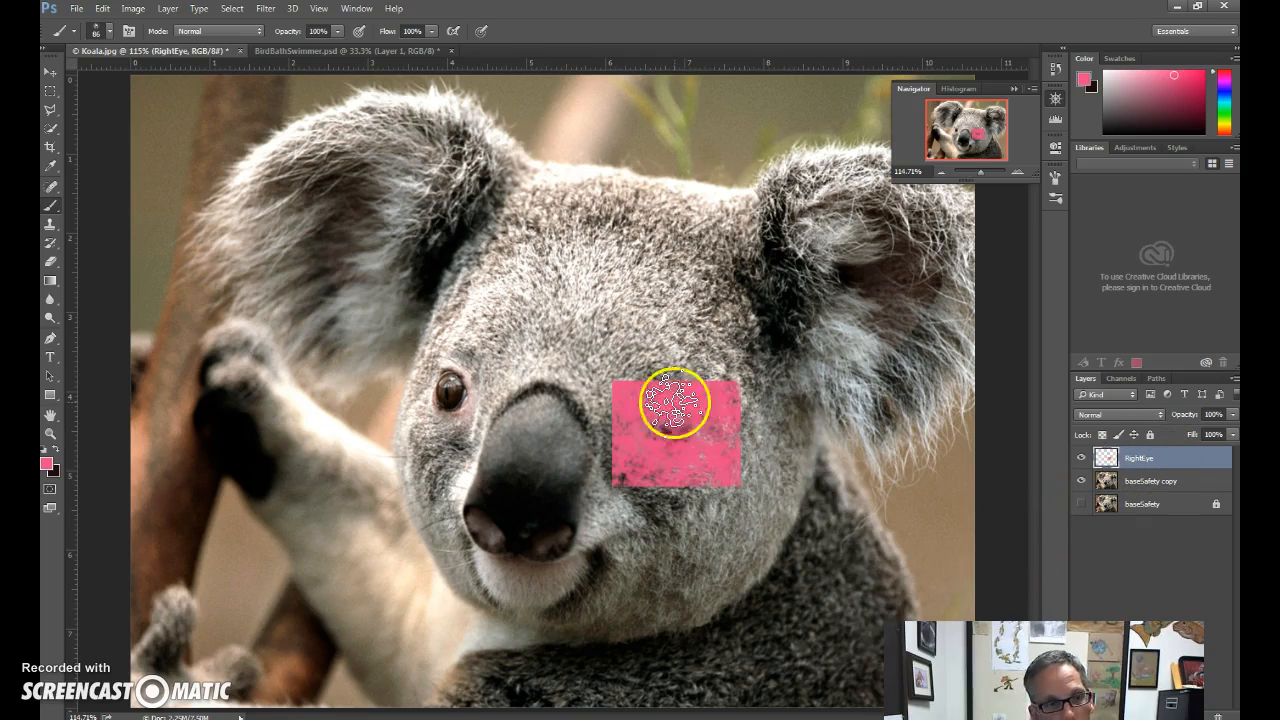
{"action": "left_click", "coordinate": [50, 72]}
{"action": "left_click_drag", "start_coordinate": [670, 452], "coordinate": [740, 472]}
Step: Undo the patch move and the pink painting on RightEye, and clear the selection around the eye
{"action": "key", "text": "ctrl+z"}
{"action": "key", "text": "ctrl+alt+z"}
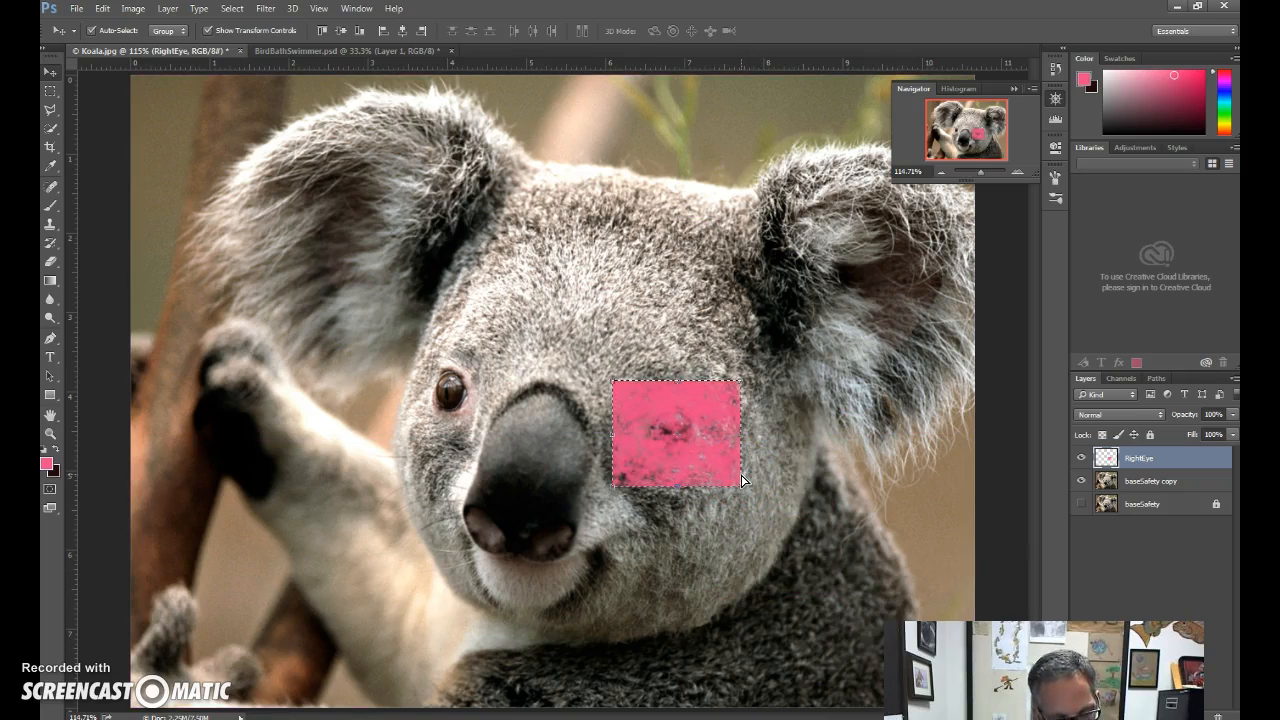
{"action": "key", "text": "ctrl+alt+z"}
{"action": "key", "text": "ctrl+d"}
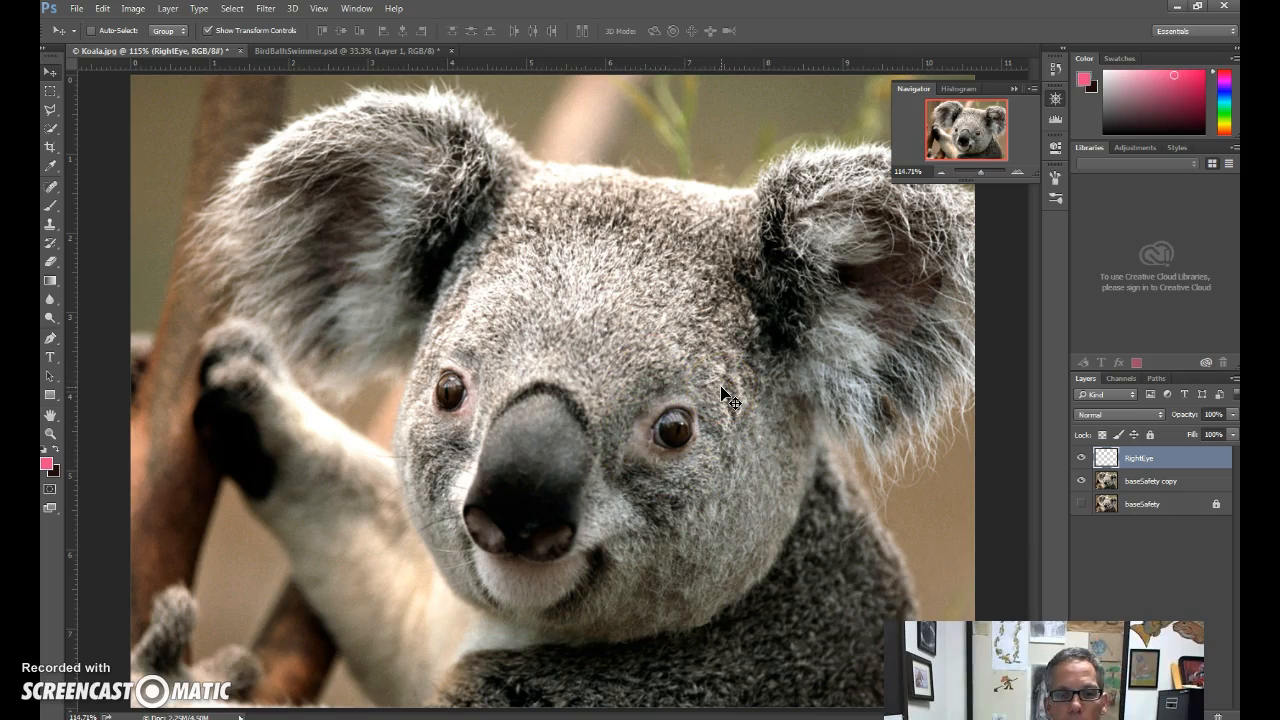
{"action": "mouse_move", "coordinate": [675, 375]}
{"action": "left_mouse_down"}
{"action": "mouse_move", "coordinate": [637, 391]}
{"action": "mouse_move", "coordinate": [621, 380]}
{"action": "left_mouse_up"}
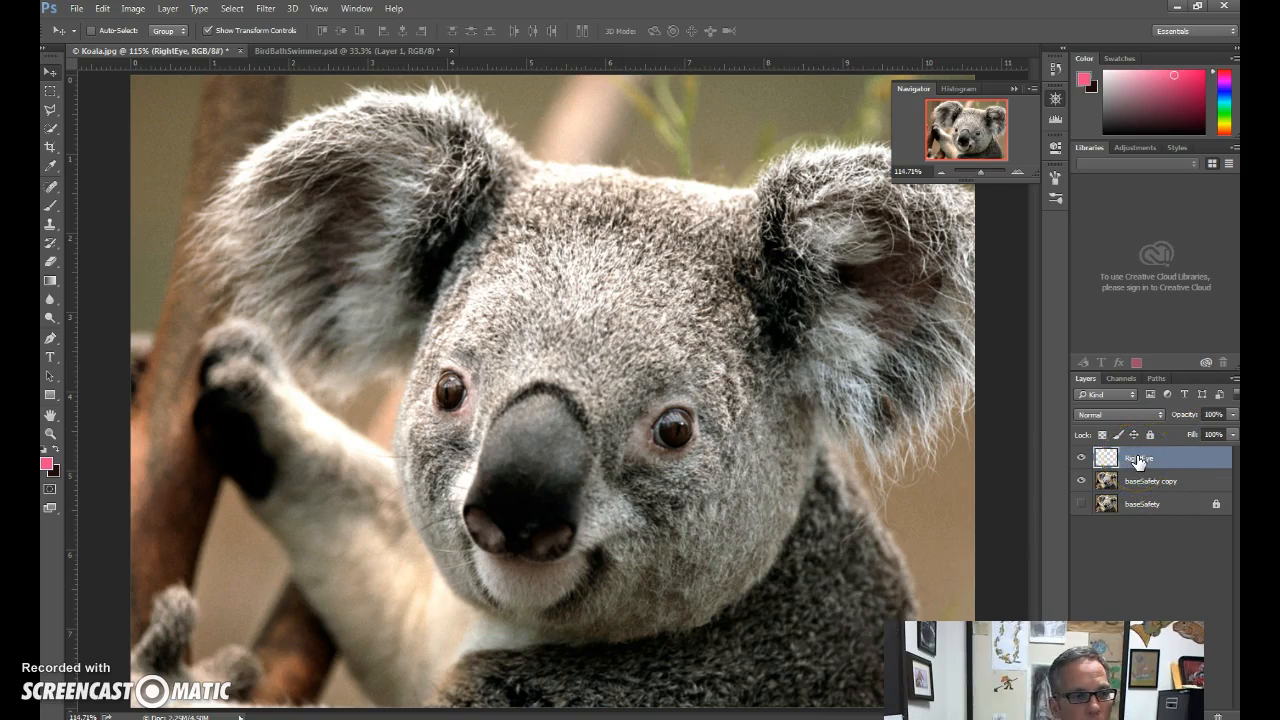
Step: Activate the Clone Stamp tool on the RightEye layer and set its sampling to Current & Below
{"action": "left_click", "coordinate": [49, 222]}
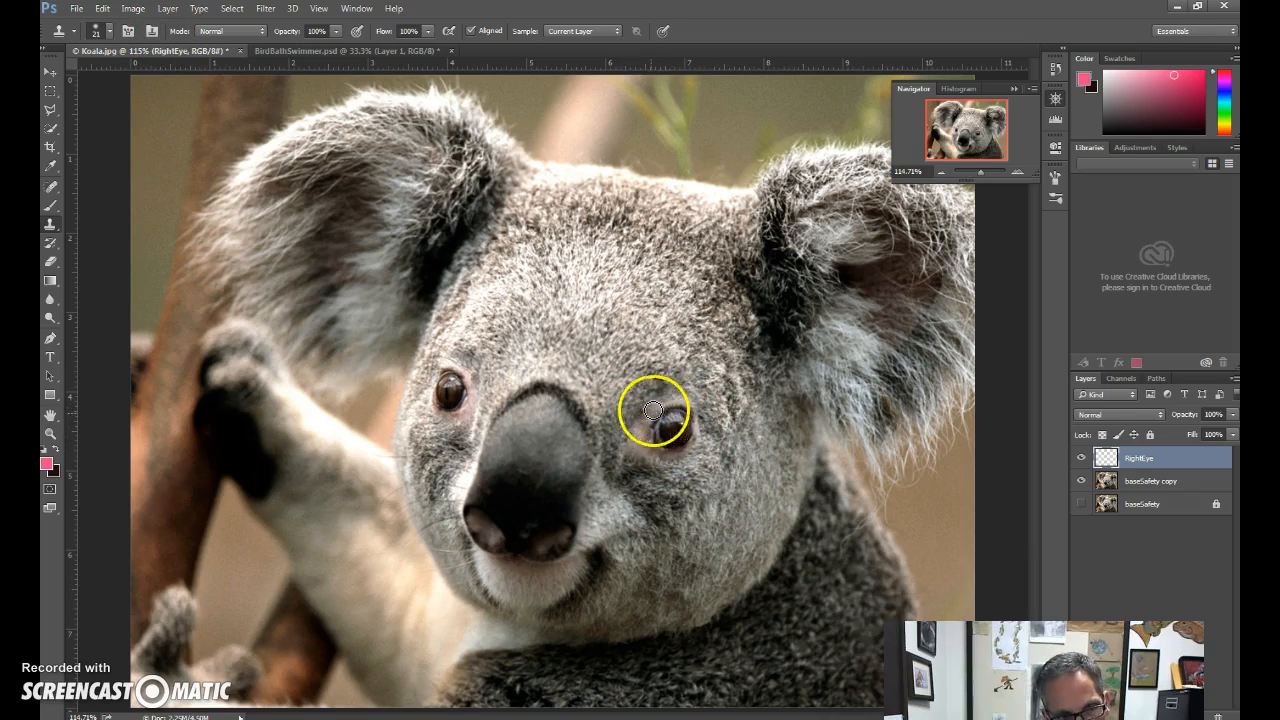
{"action": "left_click", "coordinate": [1140, 483]}
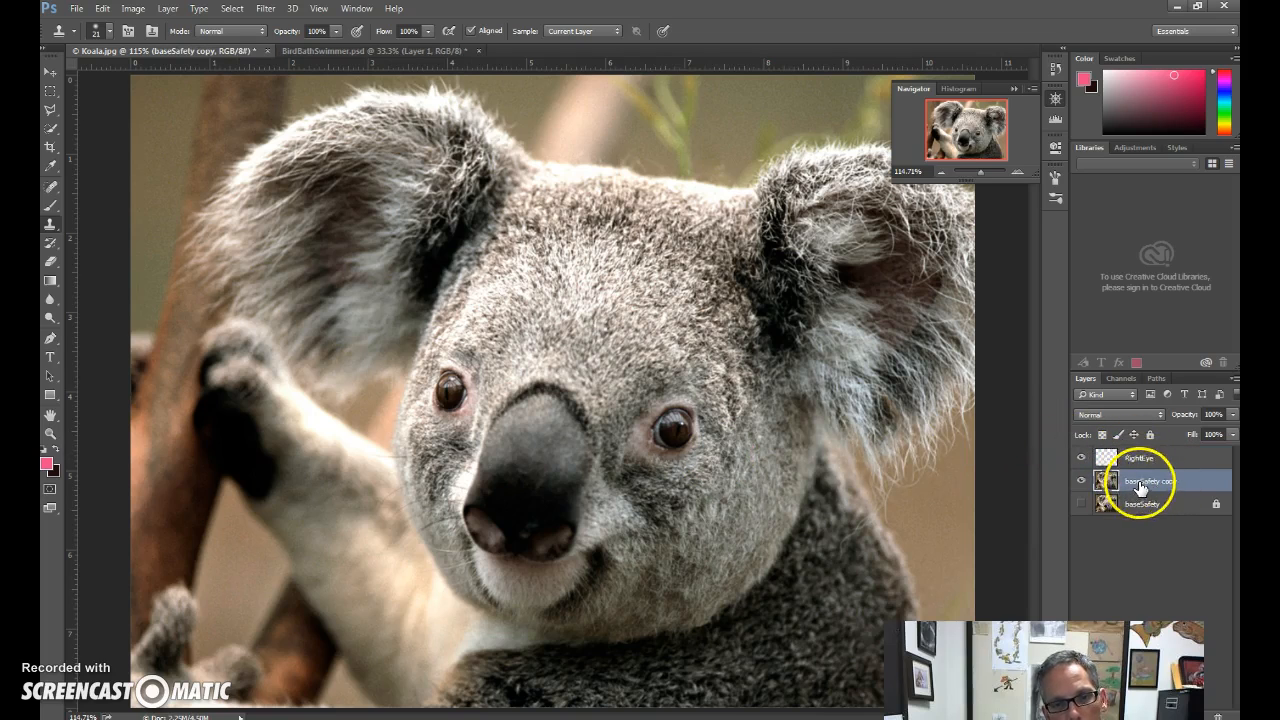
{"action": "left_click", "coordinate": [1138, 459]}
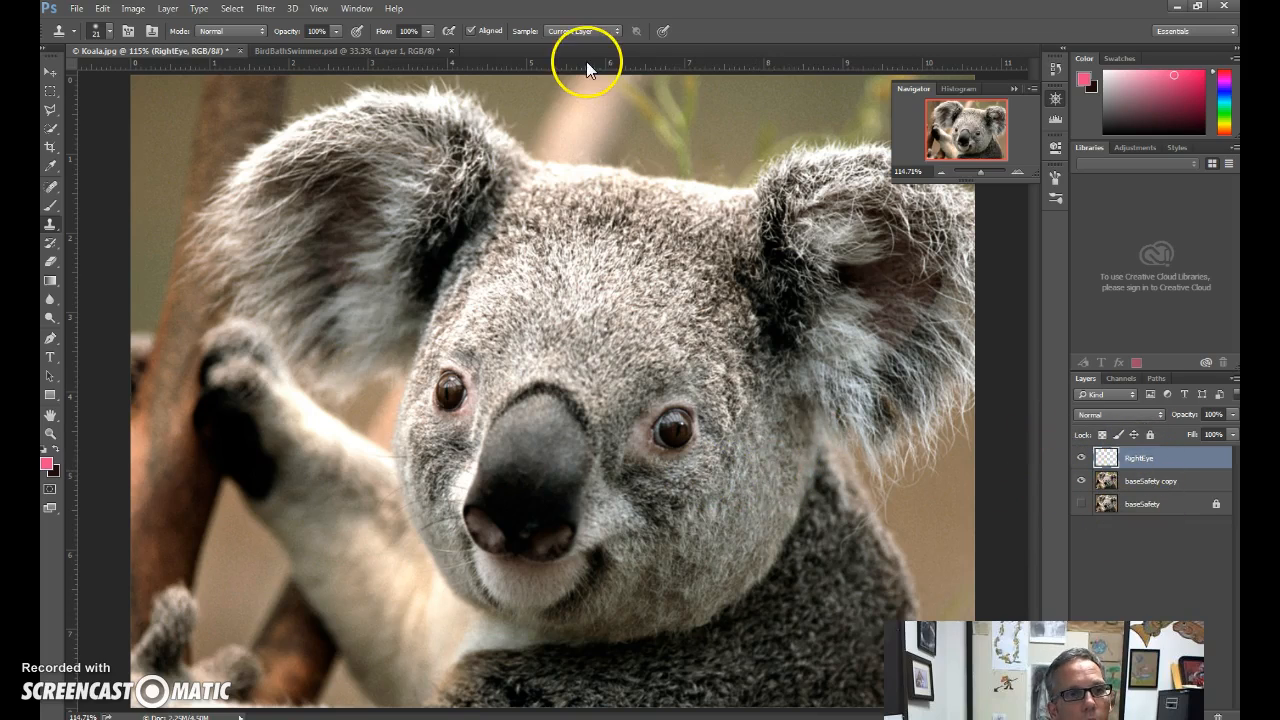
{"action": "left_click", "coordinate": [564, 33]}
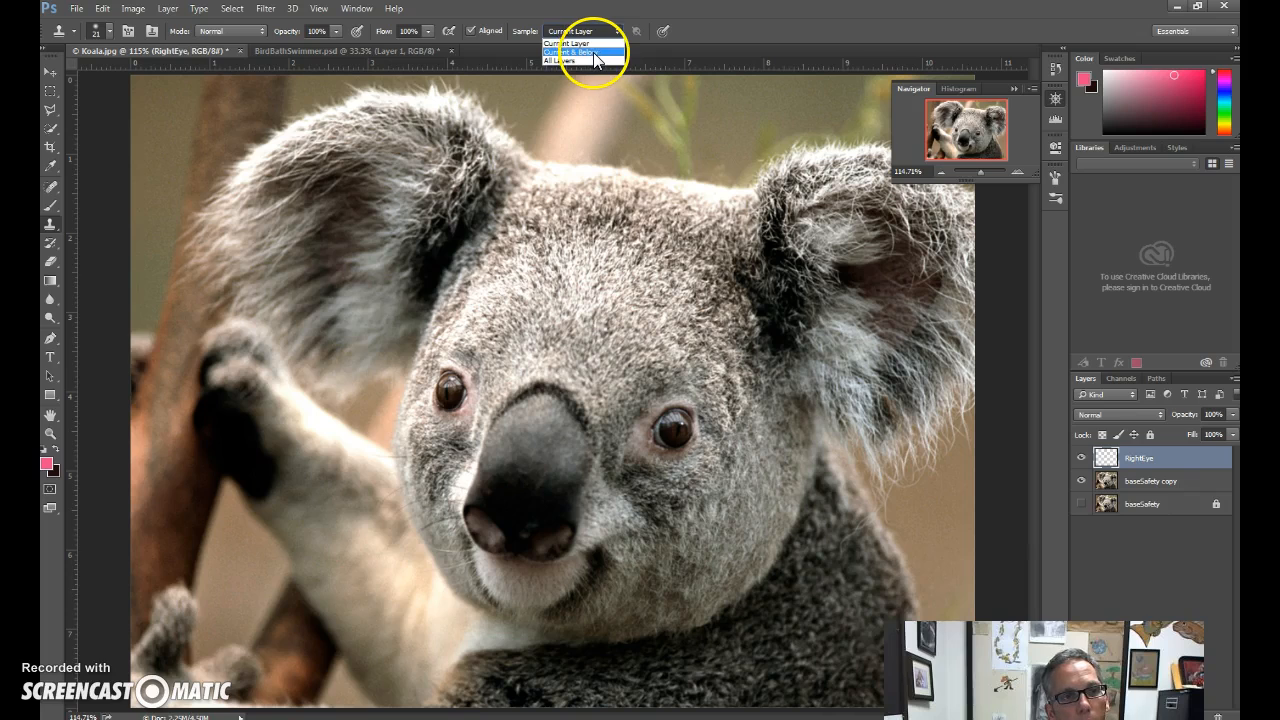
{"action": "left_click", "coordinate": [595, 52]}
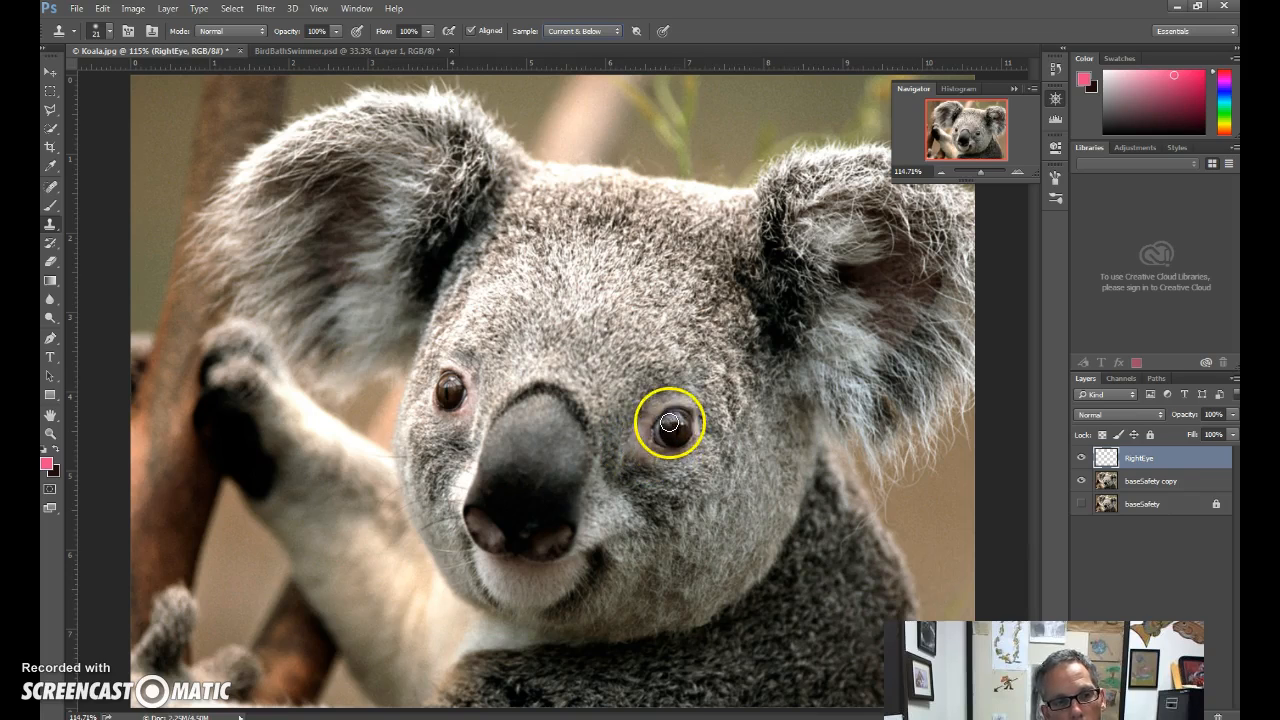
Step: Keep RightEye as the active layer and choose the hard round 19 px brush for the Clone Stamp
{"action": "left_click", "coordinate": [1150, 481]}
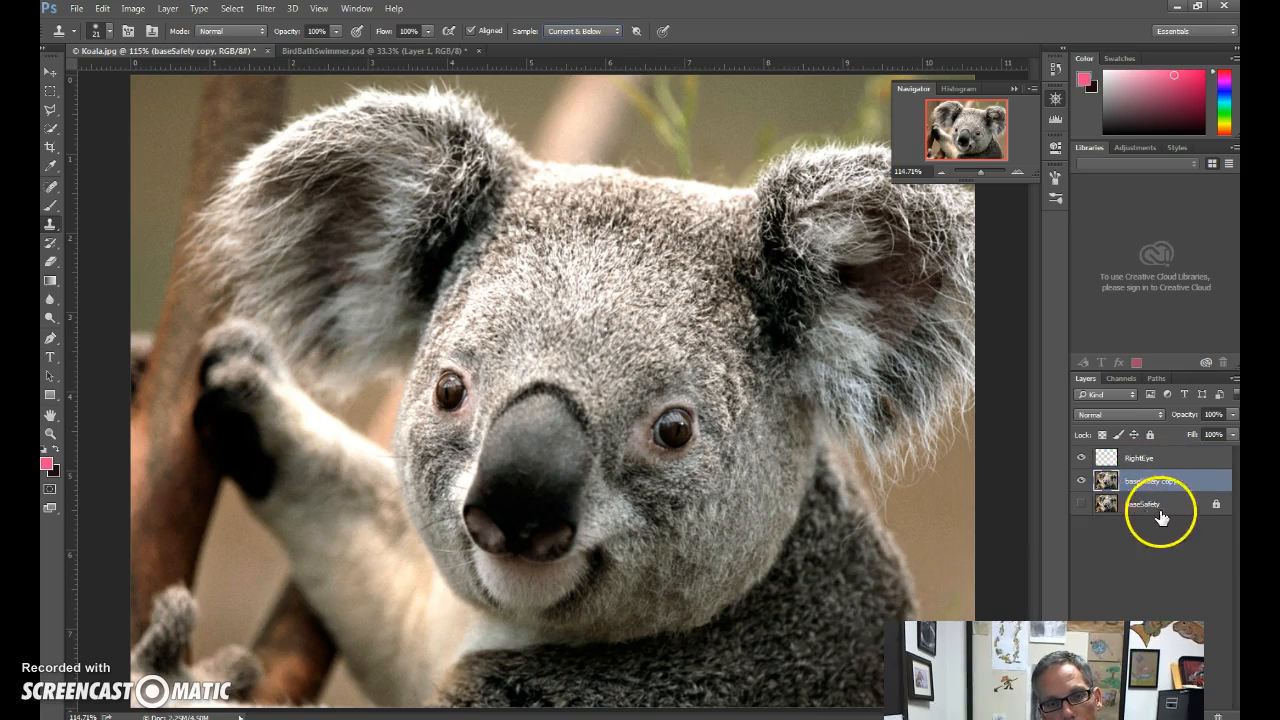
{"action": "left_click", "coordinate": [1142, 458]}
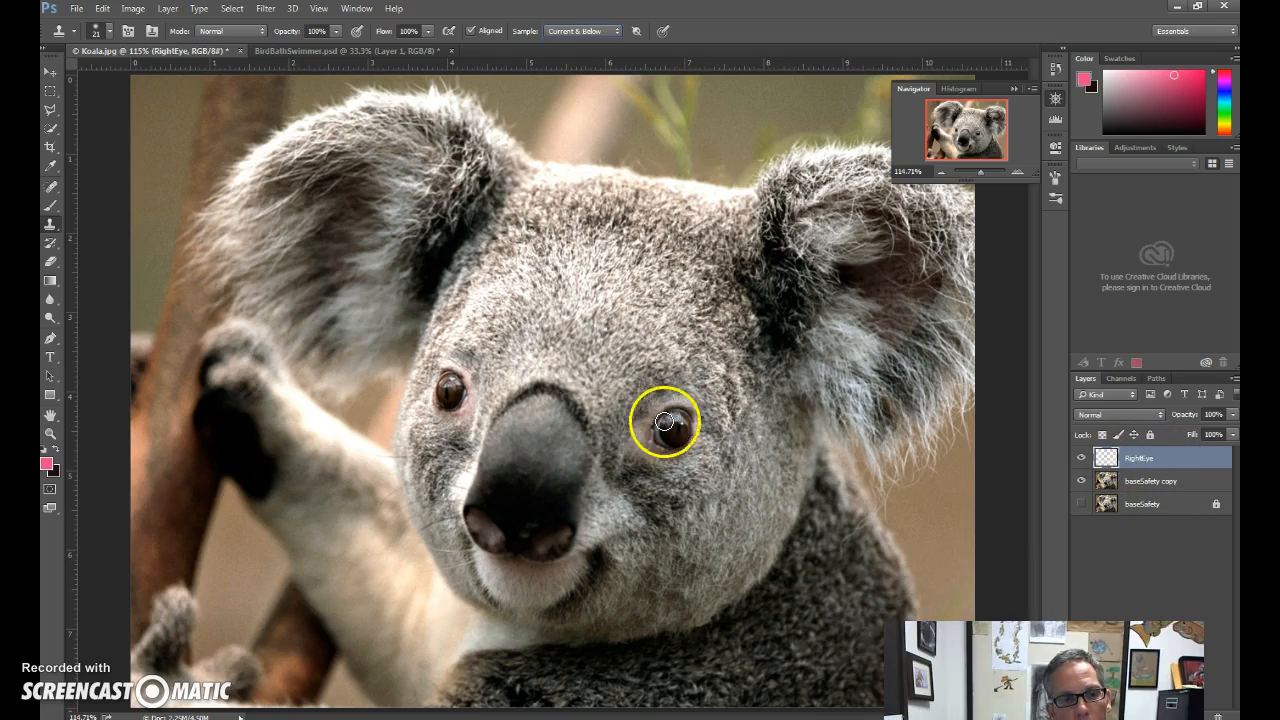
{"action": "left_click", "coordinate": [110, 38]}
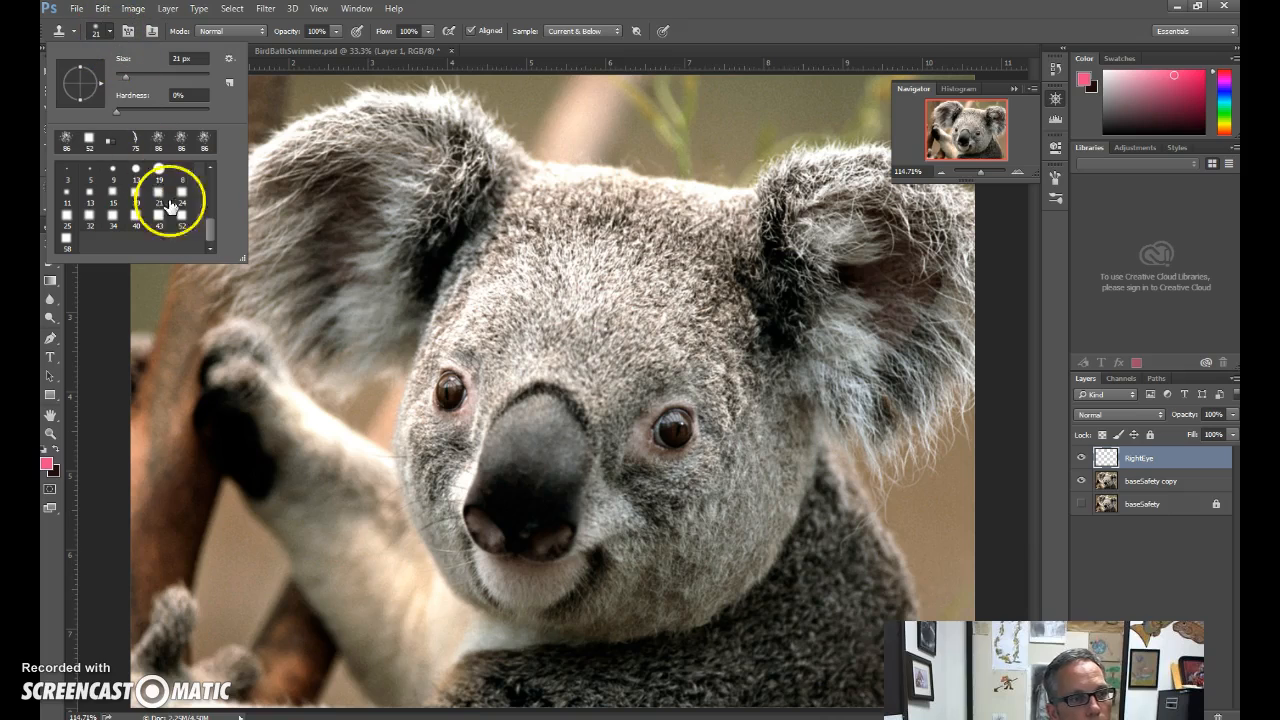
{"action": "mouse_move", "coordinate": [210, 232]}
{"action": "left_mouse_down"}
{"action": "mouse_move", "coordinate": [206, 157]}
{"action": "mouse_move", "coordinate": [206, 218]}
{"action": "left_mouse_up"}
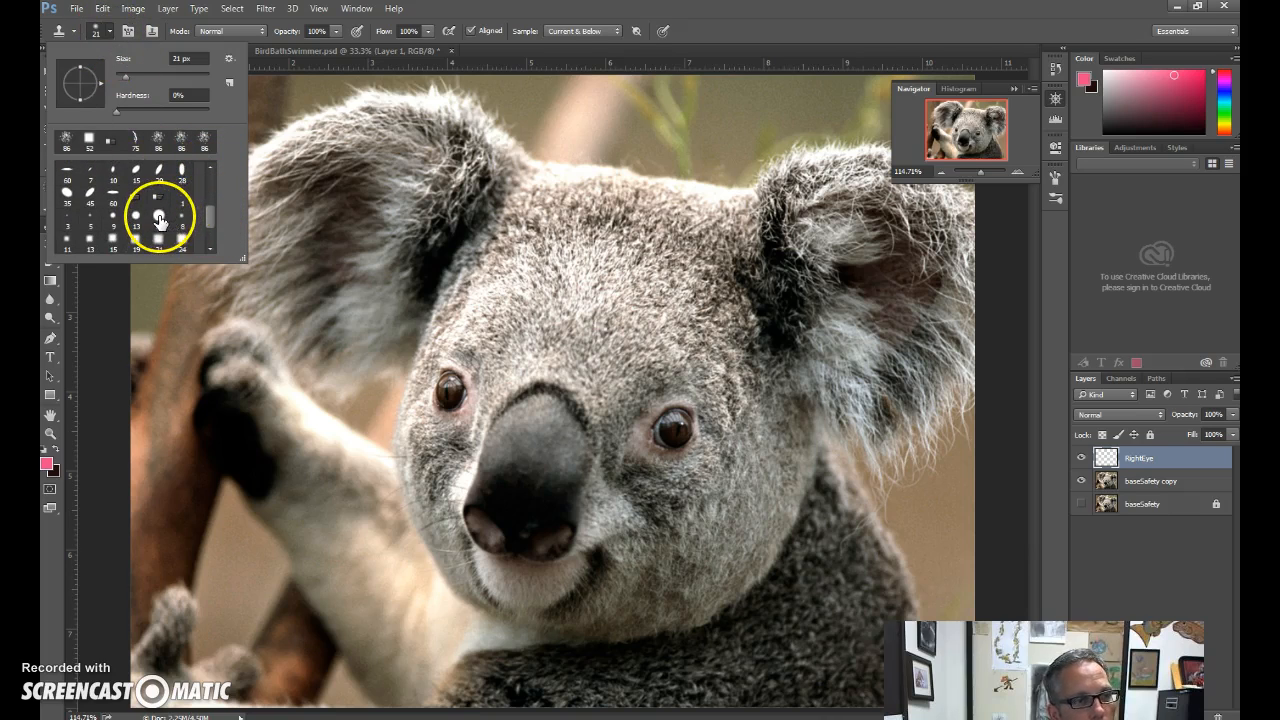
{"action": "double_click", "coordinate": [158, 222]}
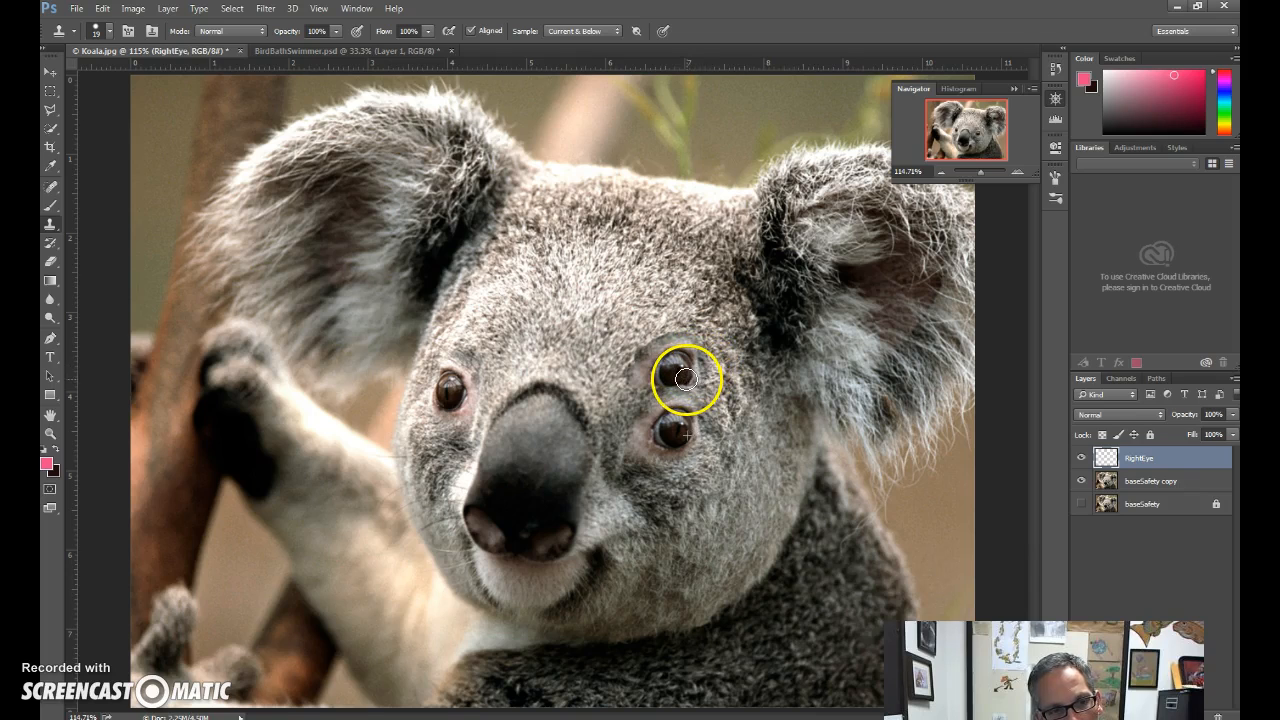
Step: Clone the koala's eye just above the original on RightEye and move the copy slightly toward the nose with the Move tool
{"action": "mouse_move", "coordinate": [684, 381]}
{"action": "left_mouse_down"}
{"action": "mouse_move", "coordinate": [633, 381]}
{"action": "mouse_move", "coordinate": [678, 388]}
{"action": "mouse_move", "coordinate": [717, 359]}
{"action": "mouse_move", "coordinate": [699, 340]}
{"action": "mouse_move", "coordinate": [652, 346]}
{"action": "mouse_move", "coordinate": [628, 369]}
{"action": "mouse_move", "coordinate": [635, 385]}
{"action": "mouse_move", "coordinate": [690, 369]}
{"action": "left_mouse_up"}
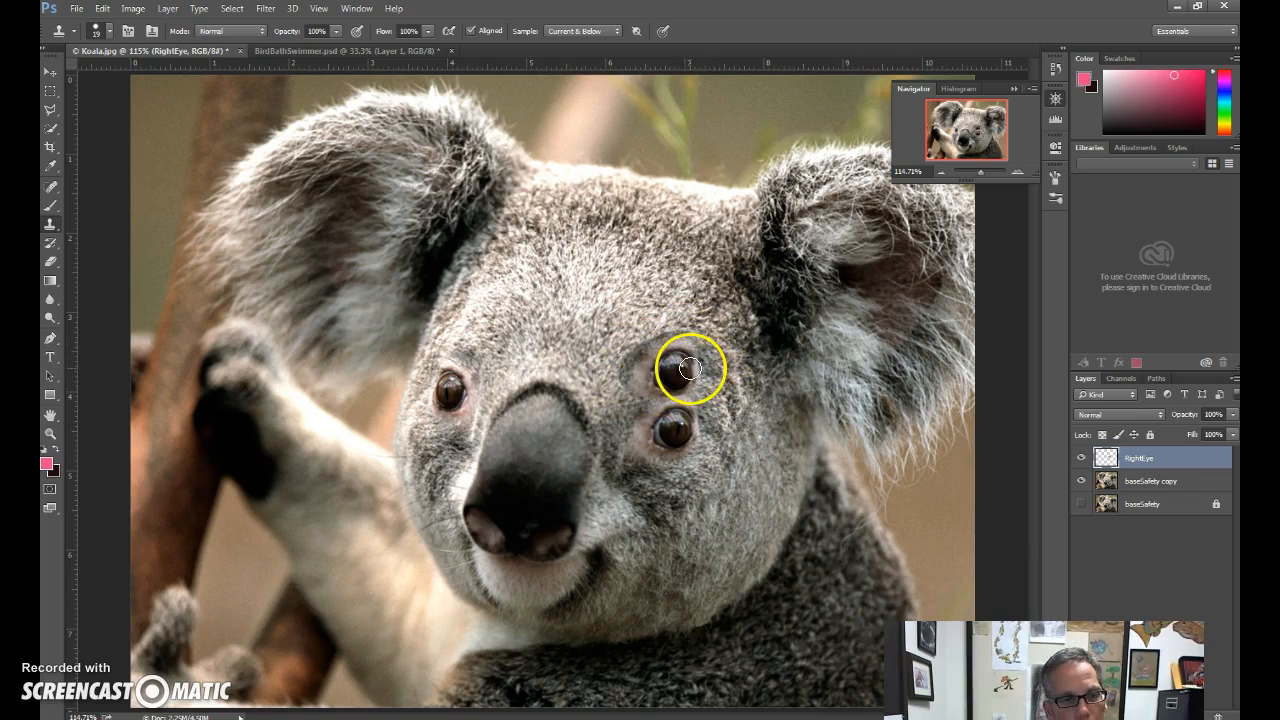
{"action": "left_click", "coordinate": [49, 72]}
{"action": "mouse_move", "coordinate": [651, 380]}
{"action": "left_mouse_down"}
{"action": "mouse_move", "coordinate": [650, 354]}
{"action": "mouse_move", "coordinate": [636, 375]}
{"action": "left_mouse_up"}
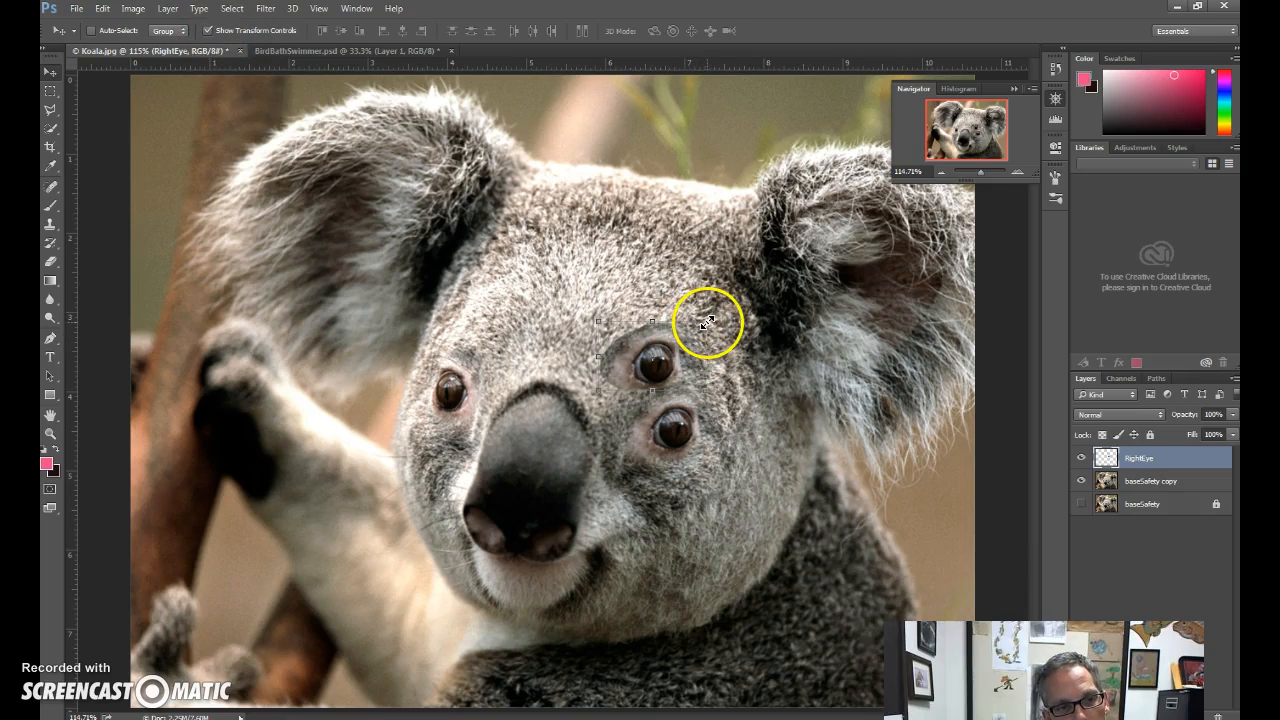
Step: Scale the cloned eye down to about 79% and move it outward, above the outer side of the original eye
{"action": "left_click_drag", "start_coordinate": [703, 323], "coordinate": [684, 336]}
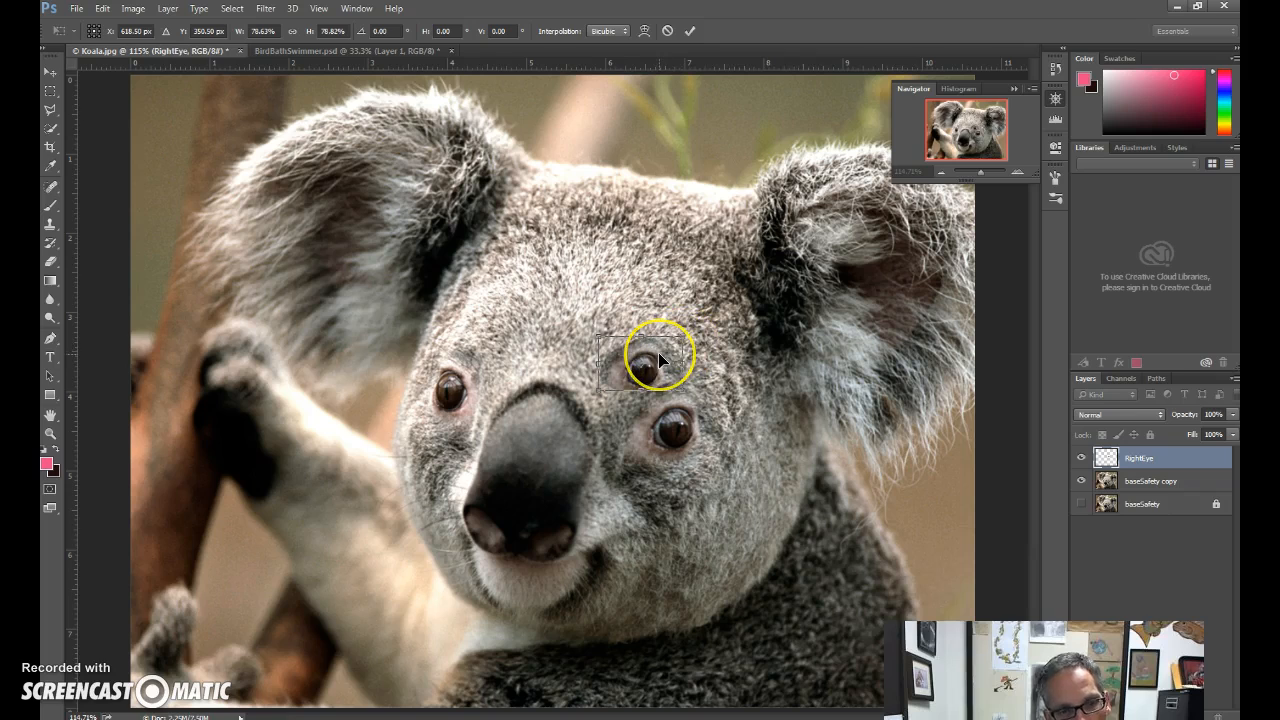
{"action": "double_click", "coordinate": [658, 352]}
{"action": "mouse_move", "coordinate": [650, 354]}
{"action": "left_mouse_down"}
{"action": "mouse_move", "coordinate": [695, 355]}
{"action": "mouse_move", "coordinate": [669, 369]}
{"action": "left_mouse_up"}
{"action": "key", "text": "ctrl+t"}
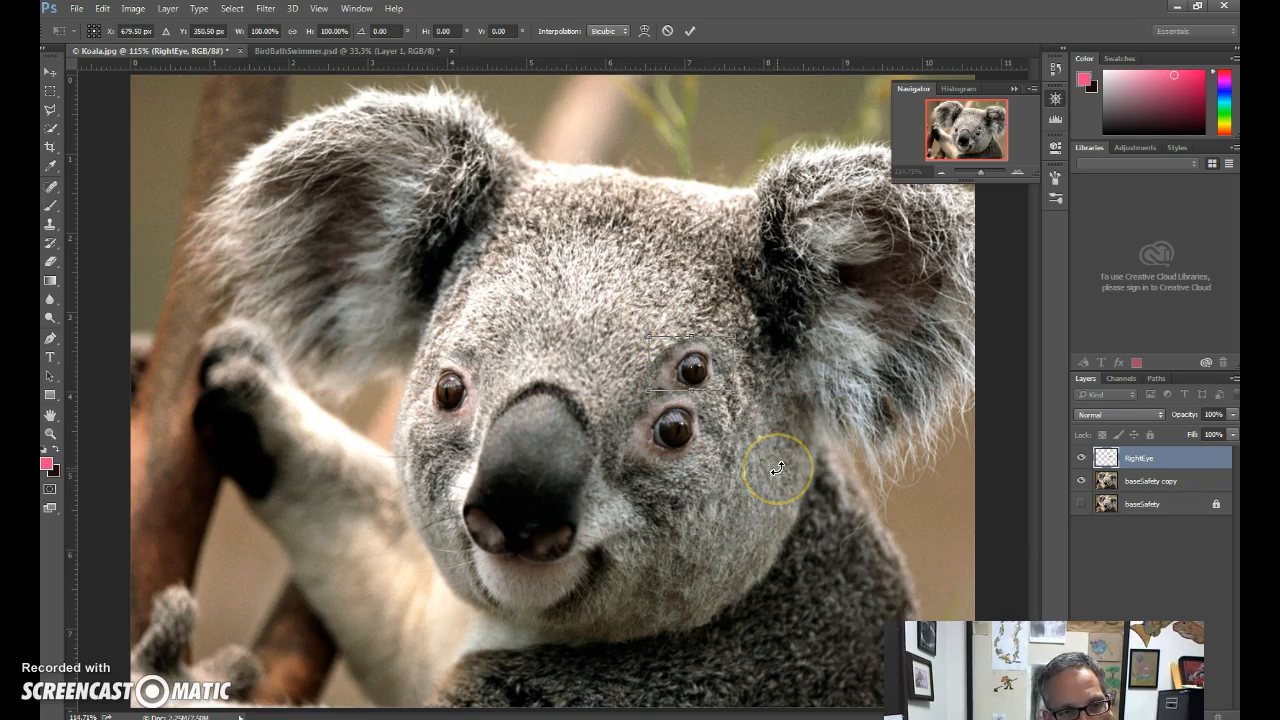
{"action": "key", "text": "Return"}
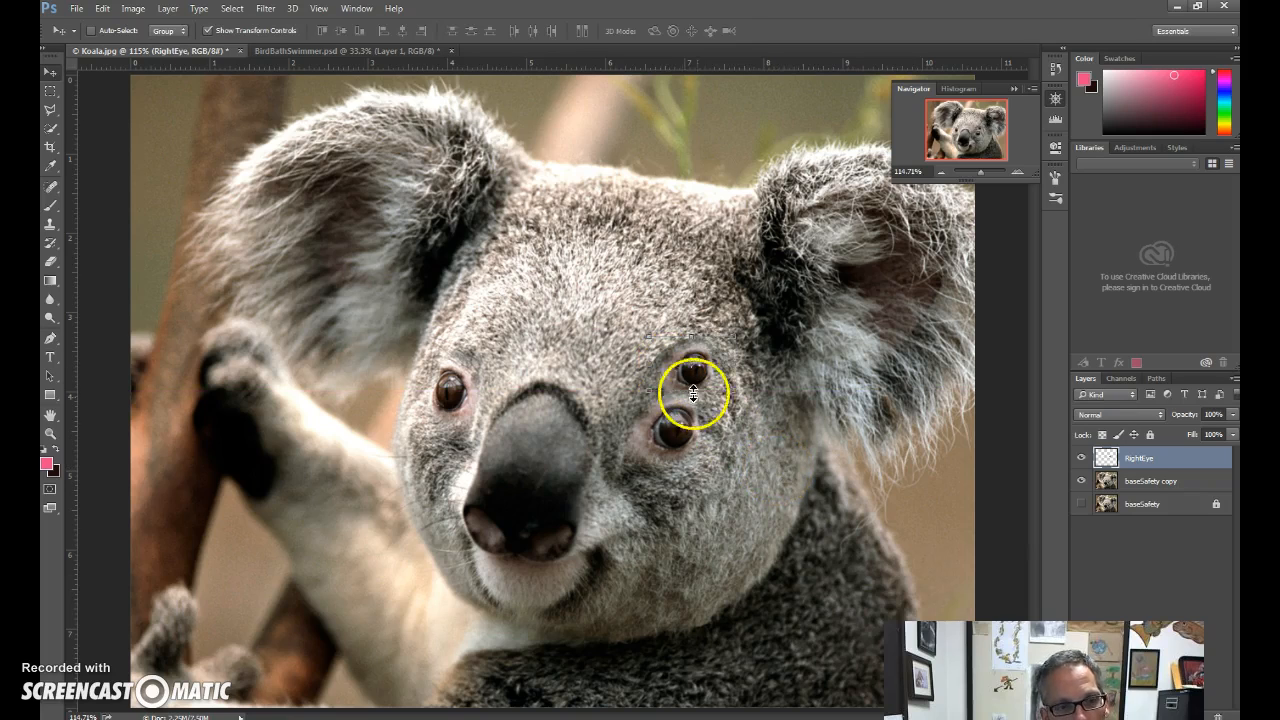
Step: Try moving the koala image on the baseSafety copy layer and undo the move
{"action": "left_click", "coordinate": [1138, 484]}
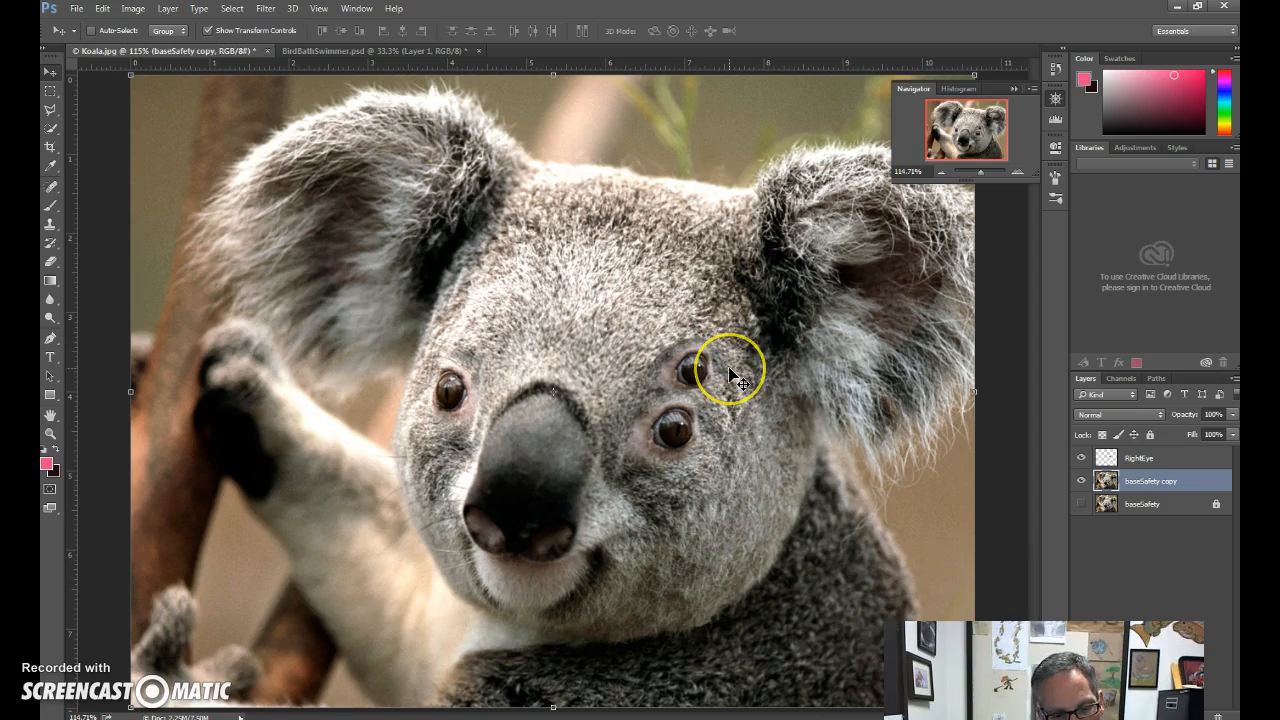
{"action": "key", "text": "ctrl+plus"}
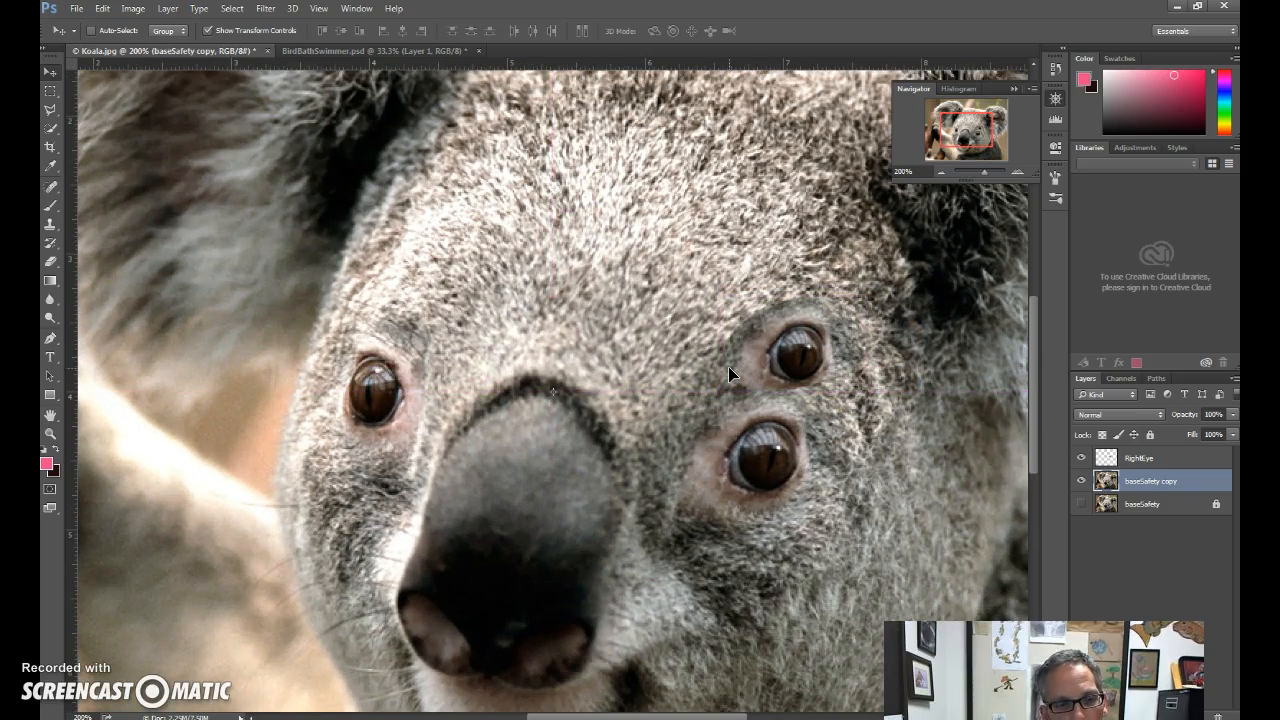
{"action": "left_click_drag", "start_coordinate": [737, 363], "coordinate": [654, 332]}
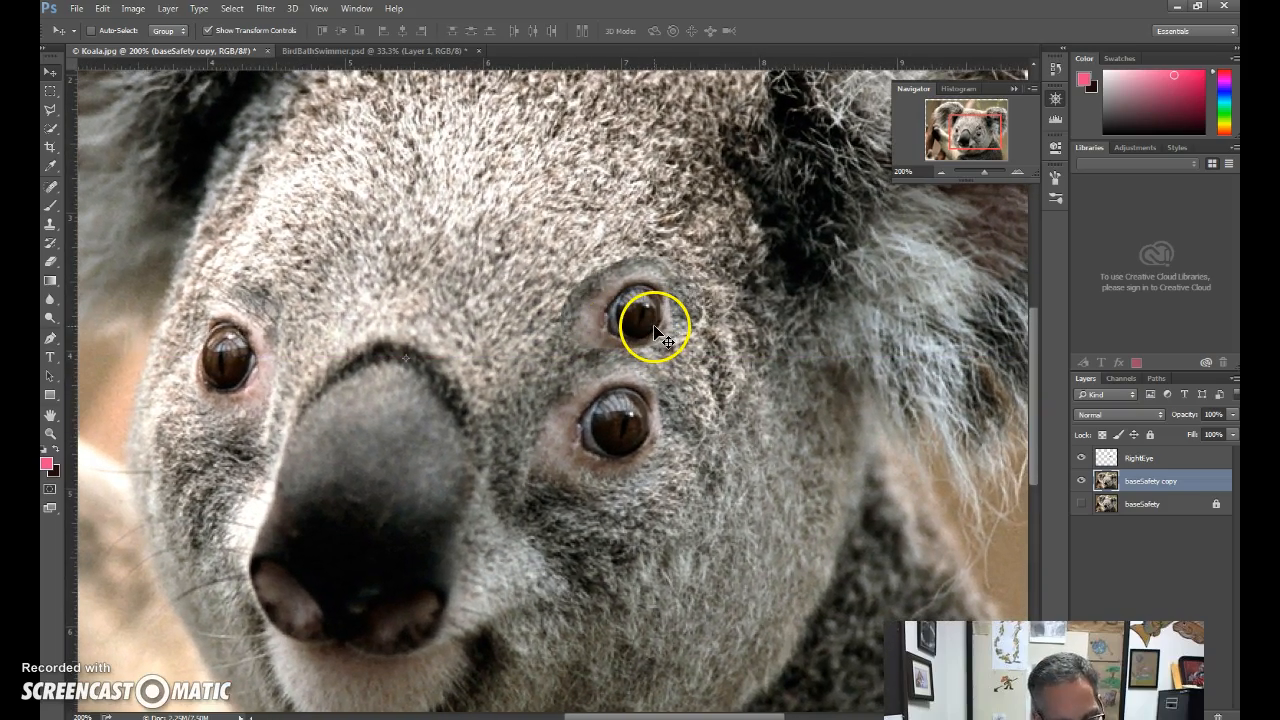
{"action": "key", "text": "ctrl+z"}
Step: Move the cloned eye on RightEye toward the nose, and try shifting the baseSafety copy layer before undoing that shift
{"action": "left_click", "coordinate": [1132, 462]}
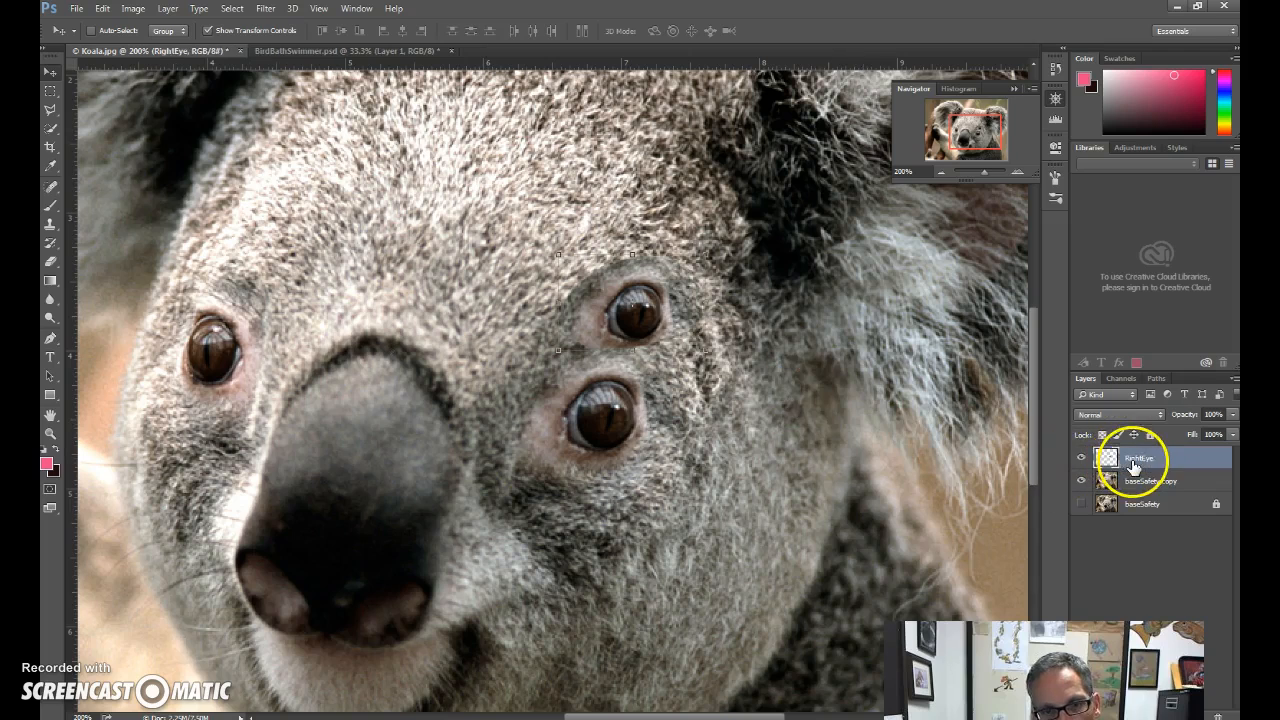
{"action": "left_click_drag", "start_coordinate": [656, 335], "coordinate": [596, 332]}
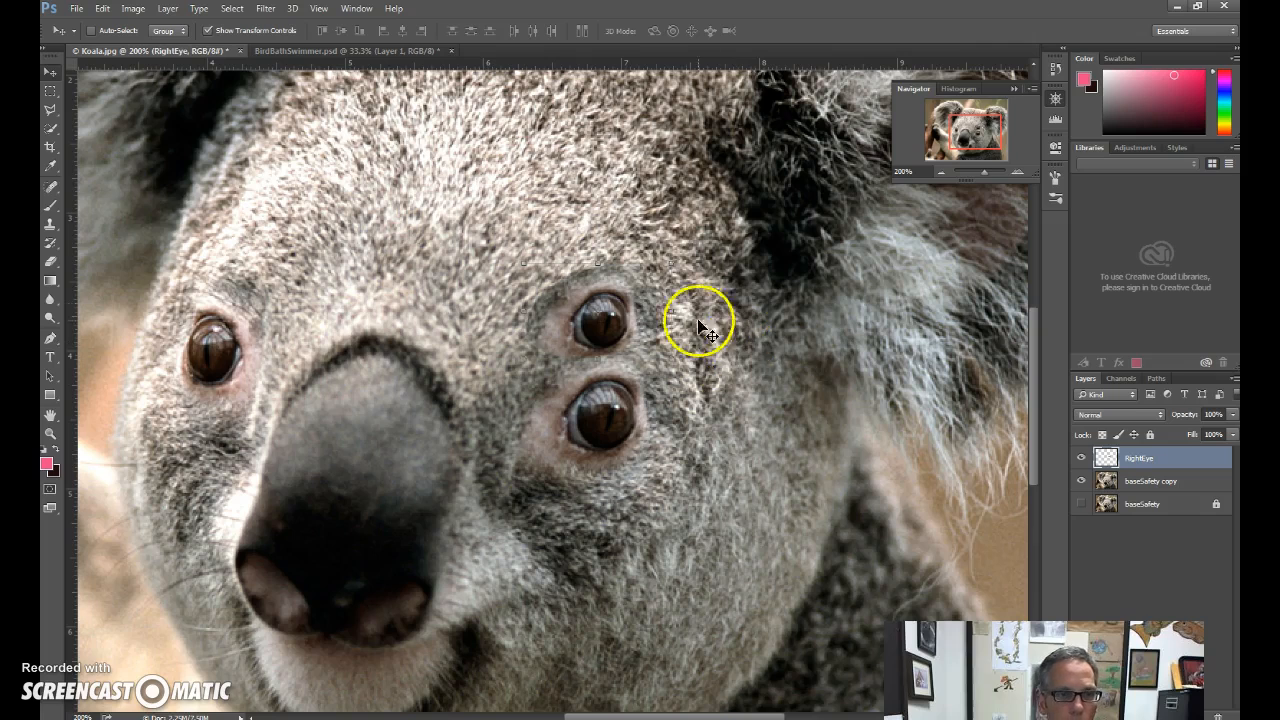
{"action": "left_click", "coordinate": [1140, 485]}
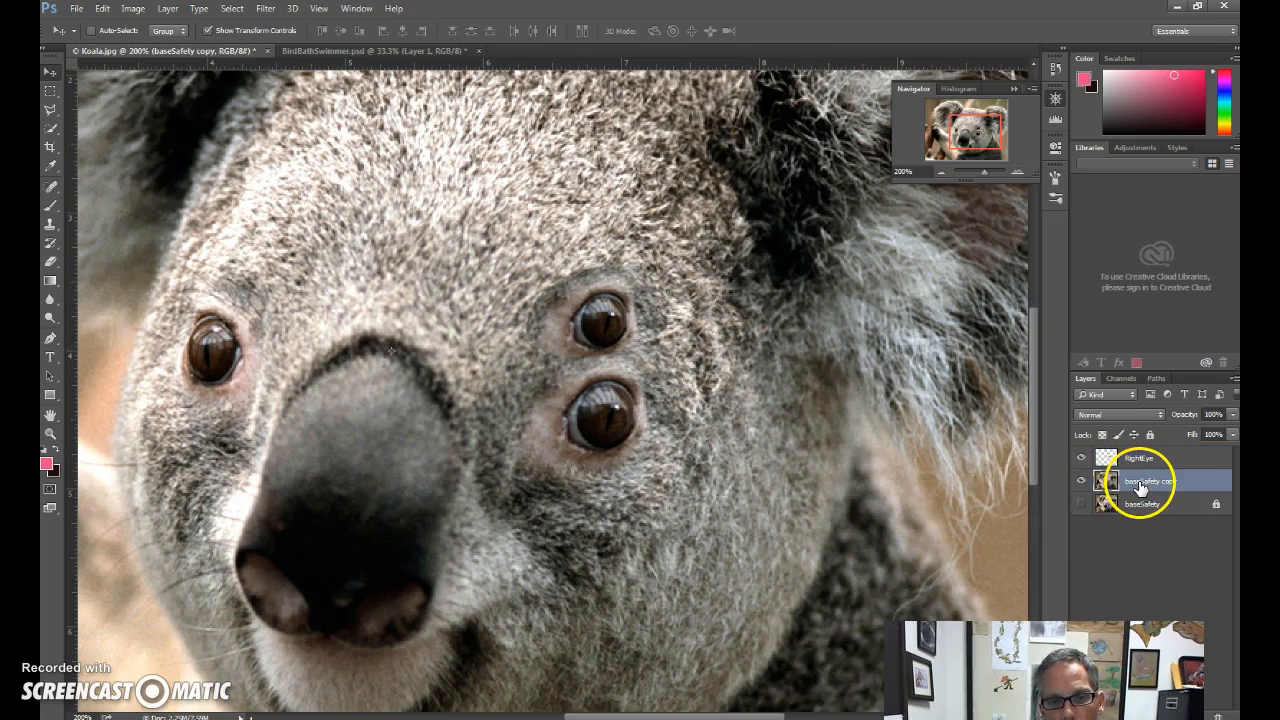
{"action": "left_click_drag", "start_coordinate": [551, 303], "coordinate": [552, 286]}
{"action": "key", "text": "ctrl+z"}
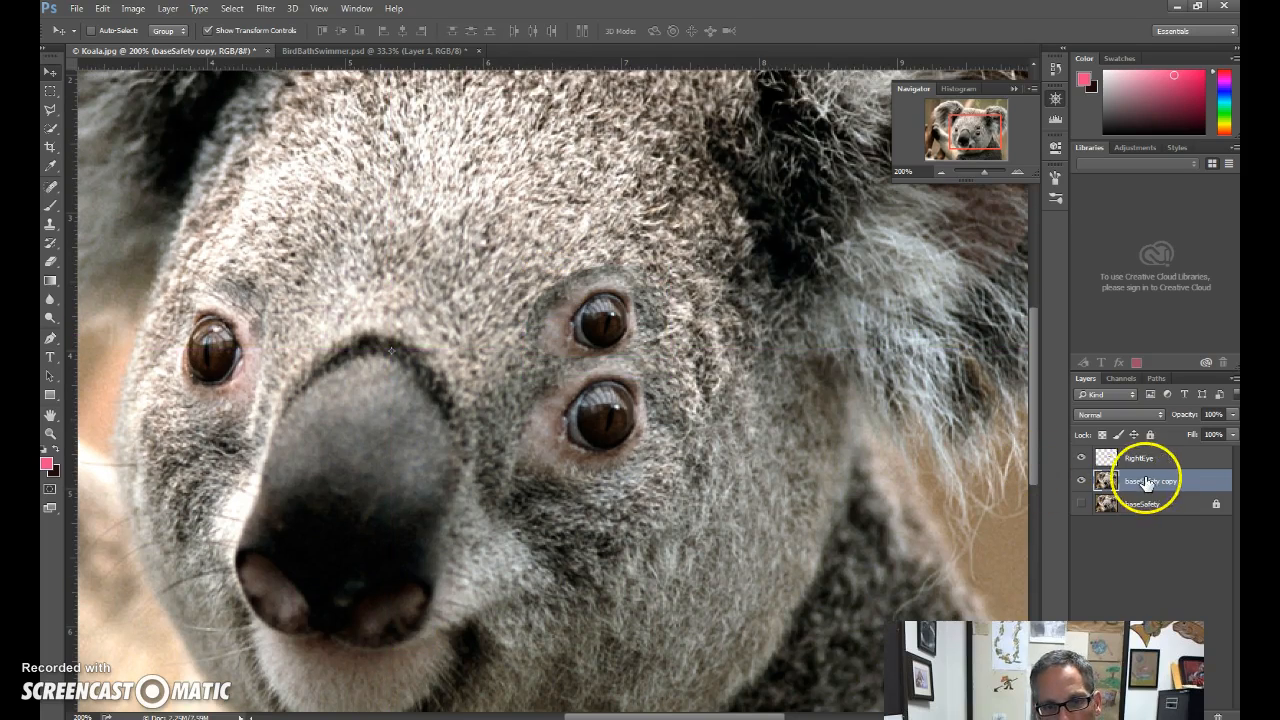
Step: Fully lock the baseSafety copy layer and move the cloned eye on RightEye outward, away from the nose
{"action": "left_click", "coordinate": [1150, 435]}
{"action": "left_click", "coordinate": [1155, 460]}
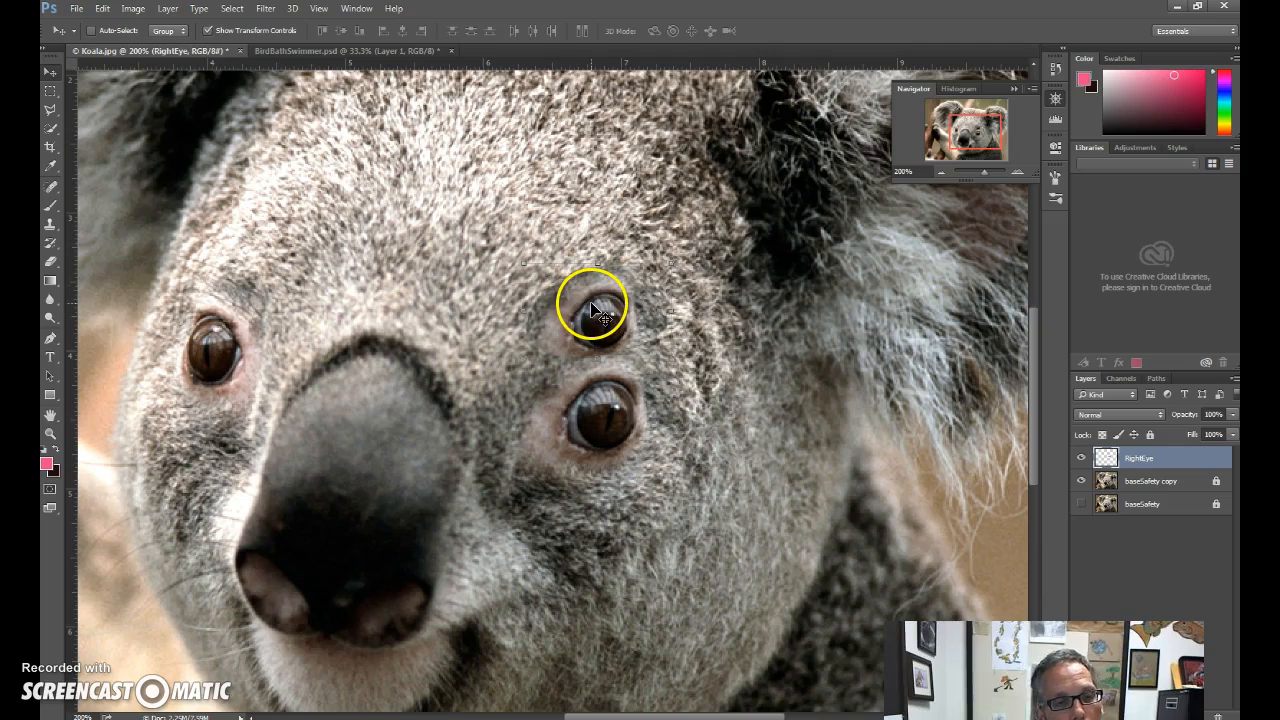
{"action": "left_click_drag", "start_coordinate": [595, 315], "coordinate": [628, 312]}
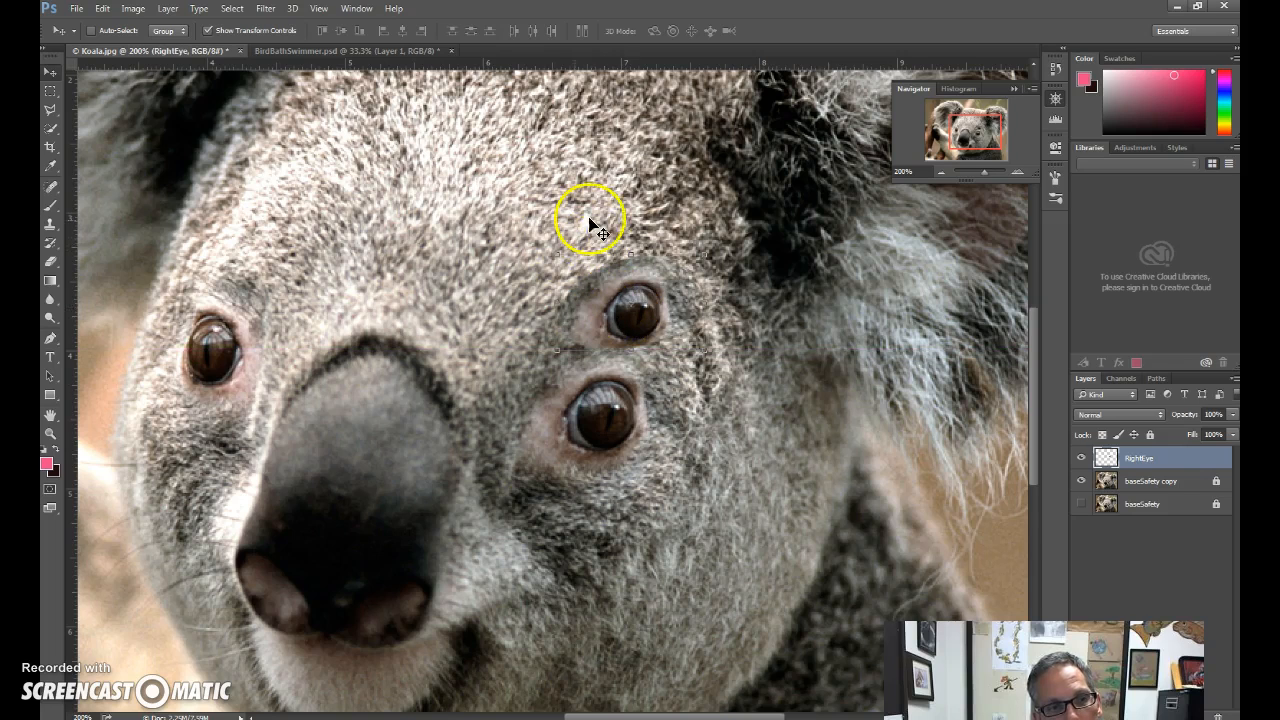
Step: Add a new layer above RightEye and name it rightEyeFur
{"action": "left_click", "coordinate": [1203, 715]}
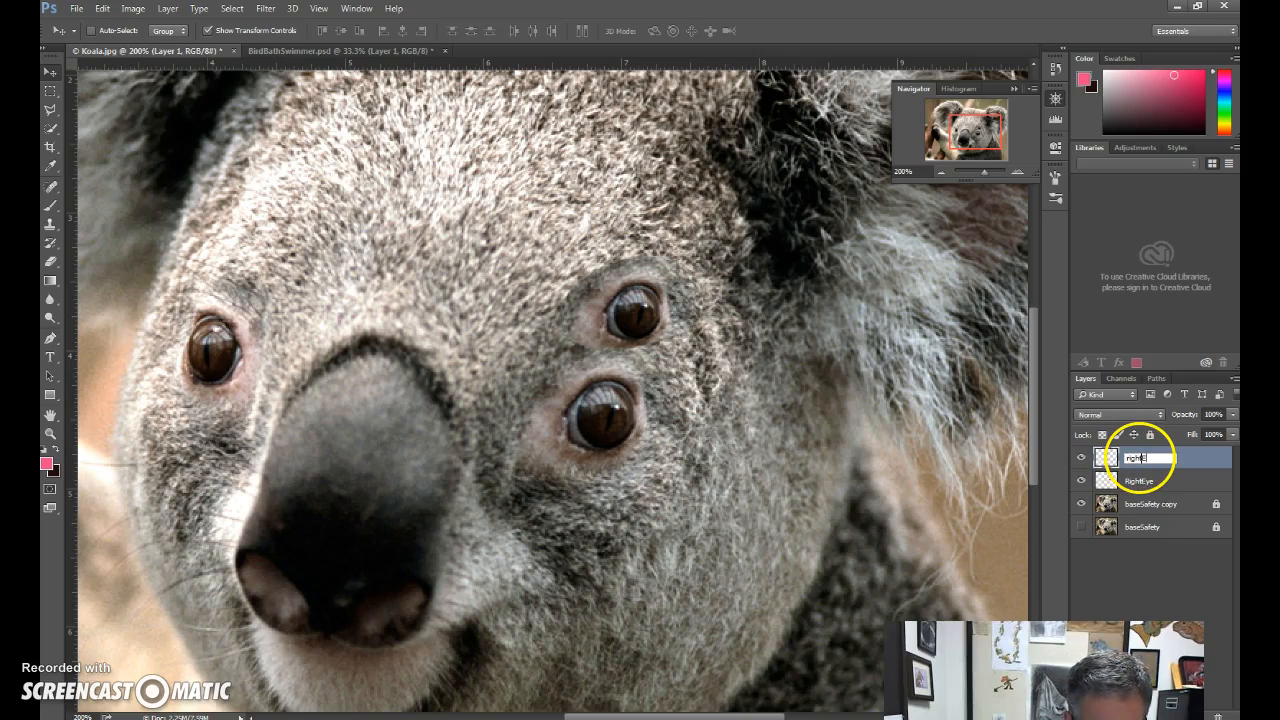
{"action": "key", "text": "Return"}
Step: Unlock the baseSafety copy layer and make rightEyeFur the active layer
{"action": "left_click", "coordinate": [1150, 505]}
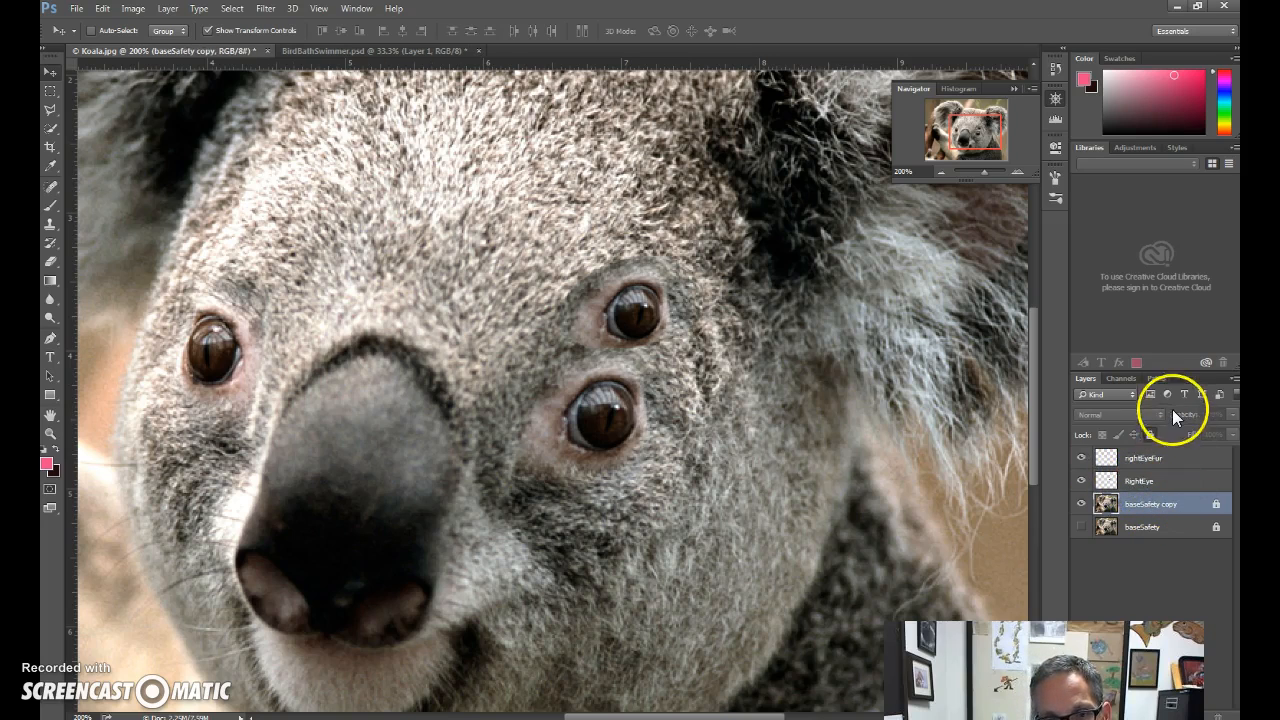
{"action": "left_click", "coordinate": [1150, 435]}
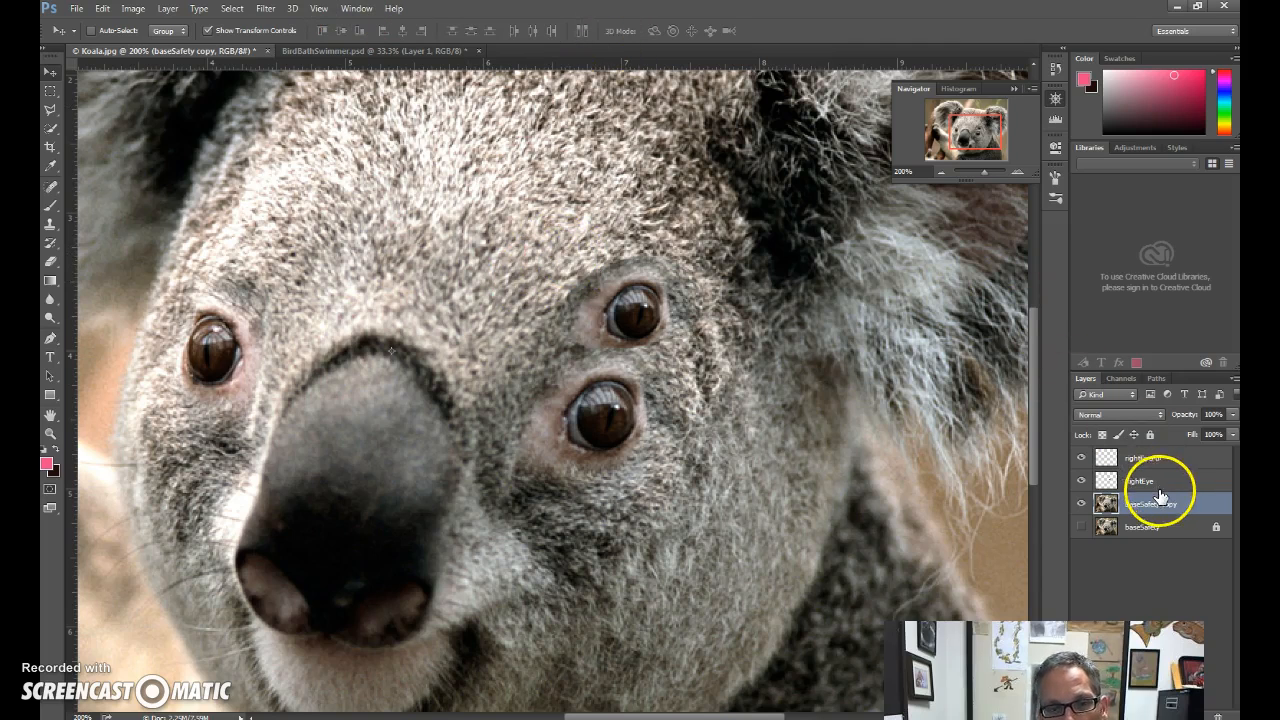
{"action": "left_click", "coordinate": [1150, 460]}
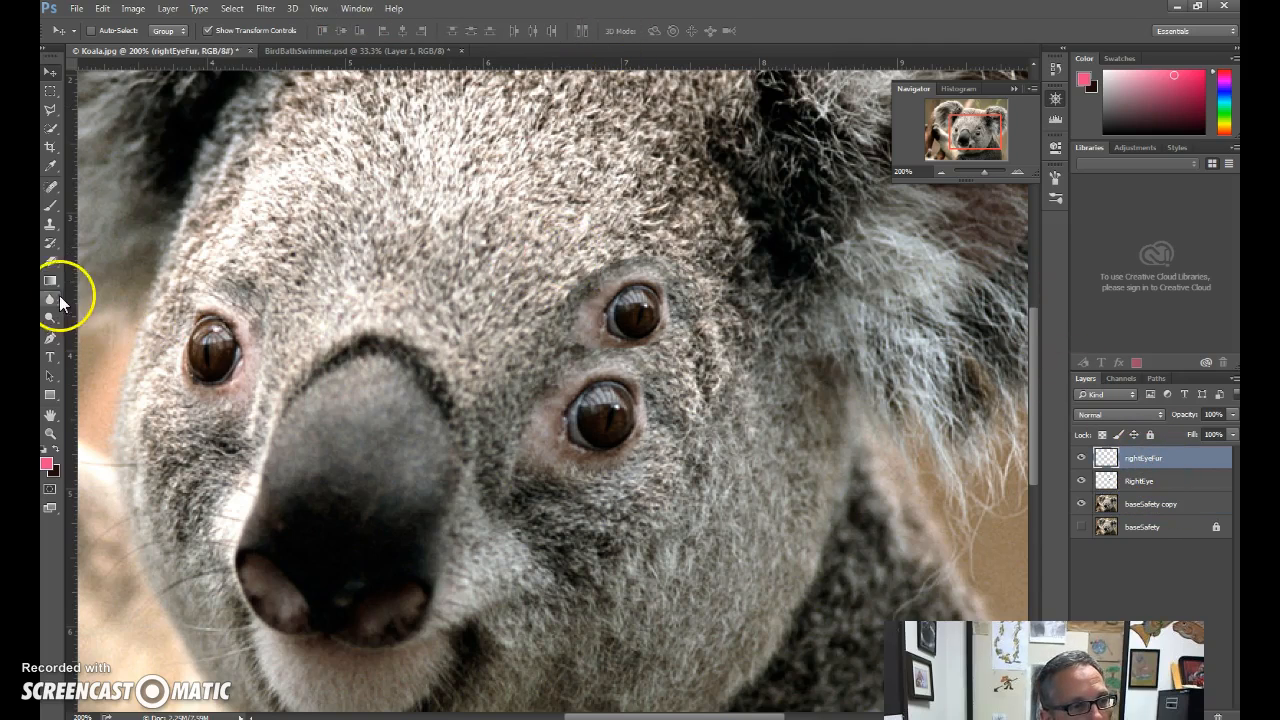
Step: Activate the Clone Stamp tool on rightEyeFur and set its sampling to Current & Below
{"action": "left_click", "coordinate": [51, 228]}
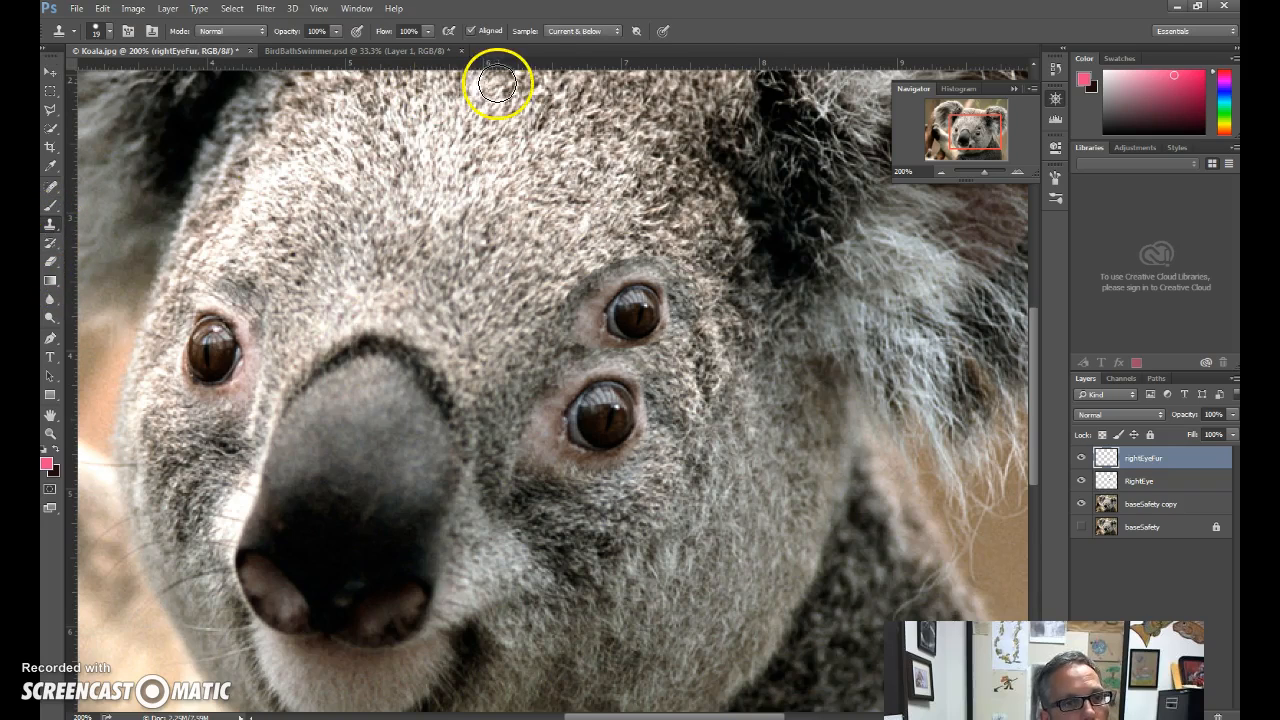
{"action": "left_click", "coordinate": [613, 33]}
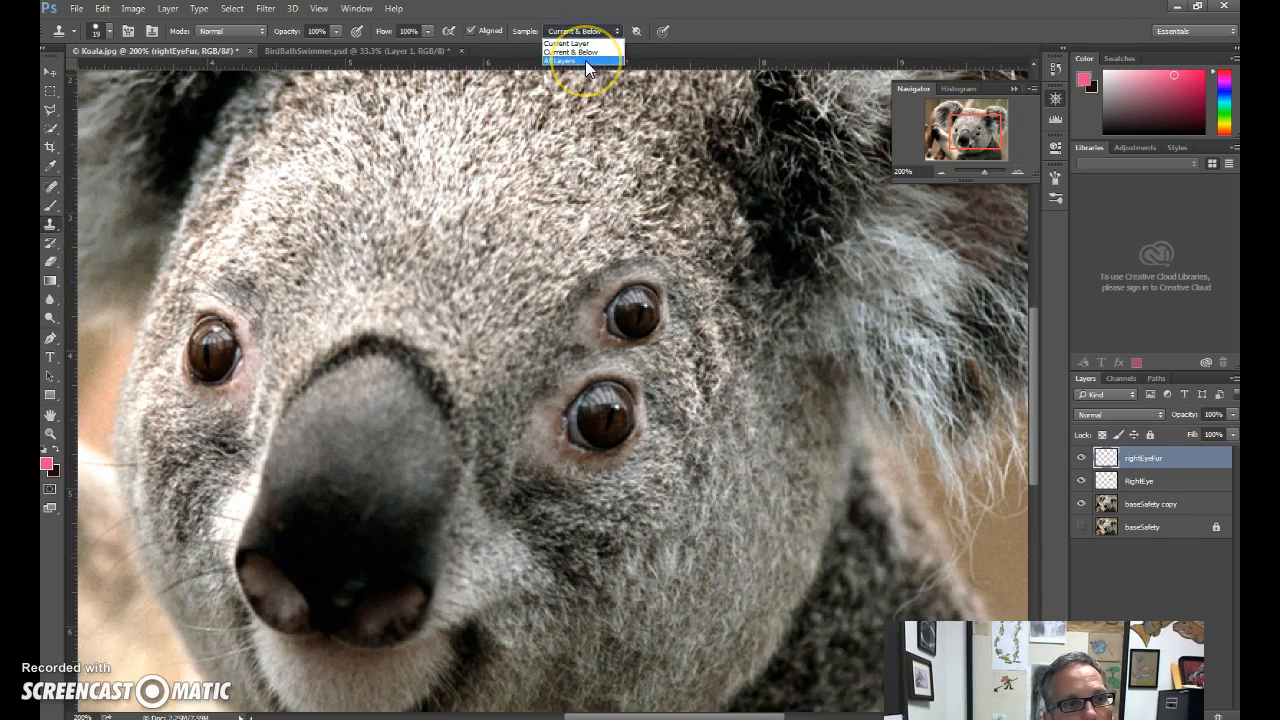
{"action": "left_click", "coordinate": [587, 51]}
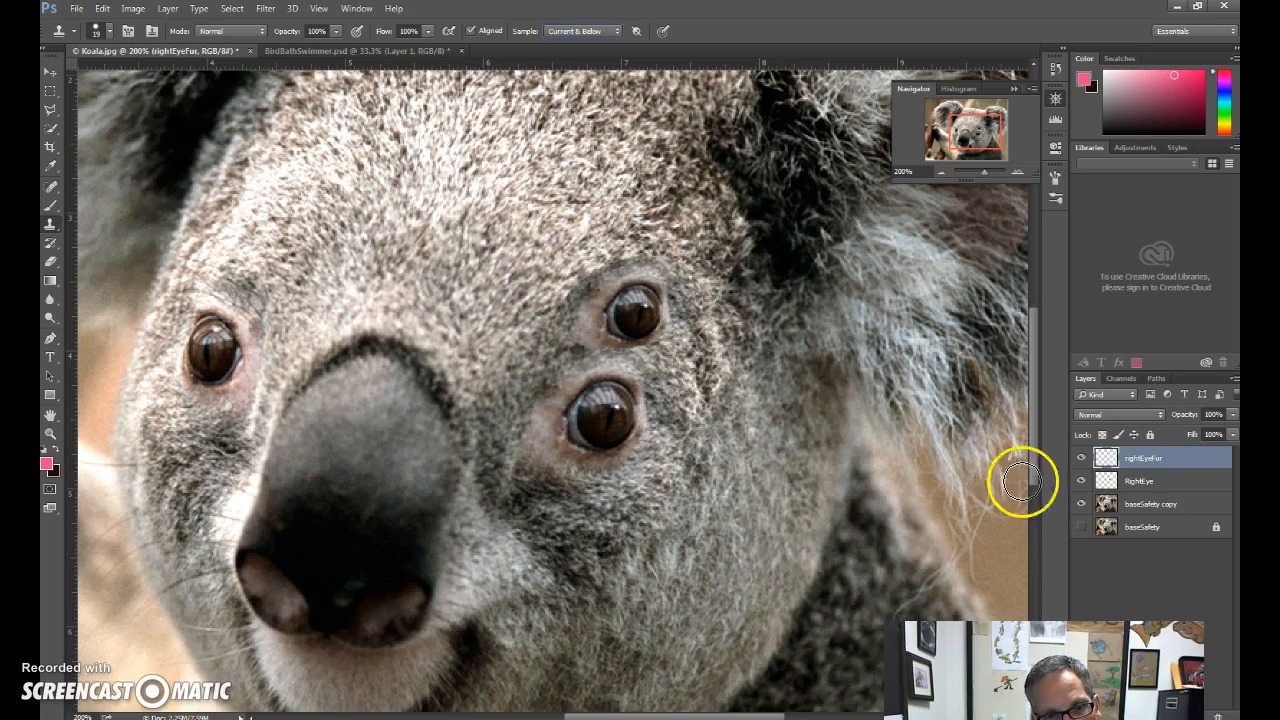
Step: Hide the RightEye layer to inspect the fur beneath the cloned eye, and show the layer again
{"action": "left_click", "coordinate": [1081, 482]}
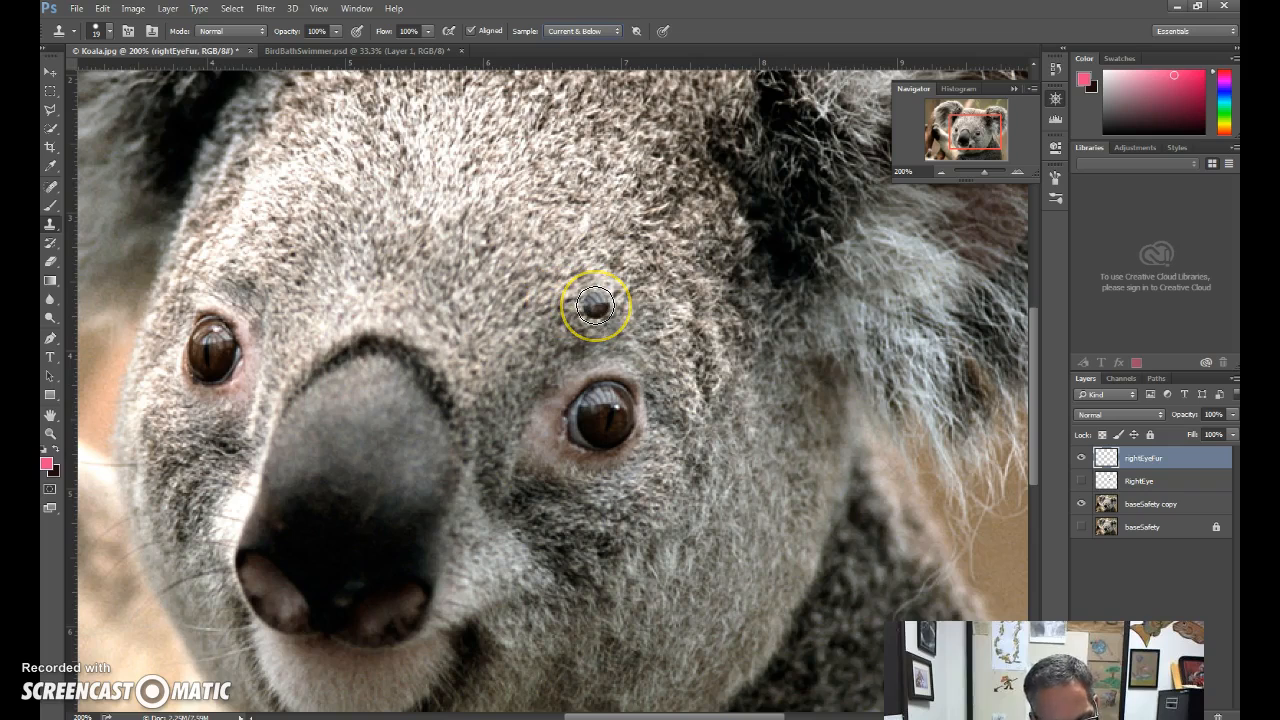
{"action": "mouse_move", "coordinate": [595, 305]}
{"action": "left_mouse_down"}
{"action": "mouse_move", "coordinate": [603, 286]}
{"action": "mouse_move", "coordinate": [557, 309]}
{"action": "mouse_move", "coordinate": [549, 290]}
{"action": "left_mouse_up"}
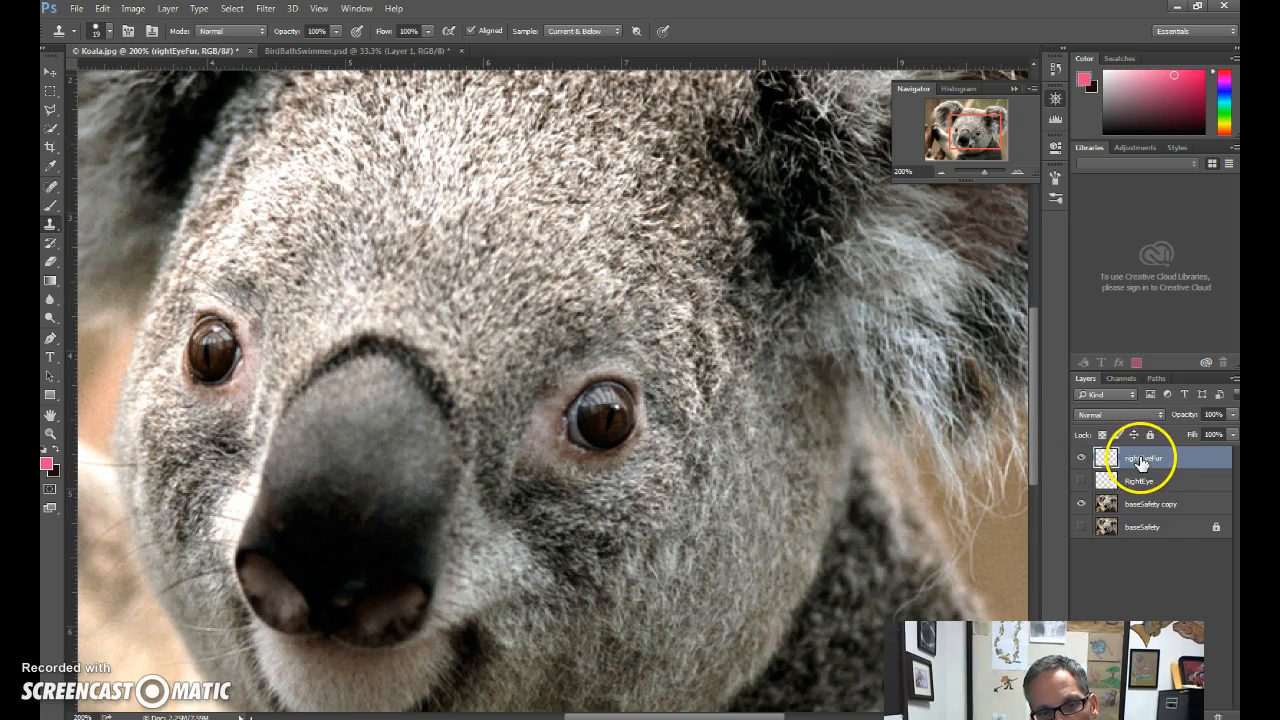
{"action": "left_click", "coordinate": [1080, 481]}
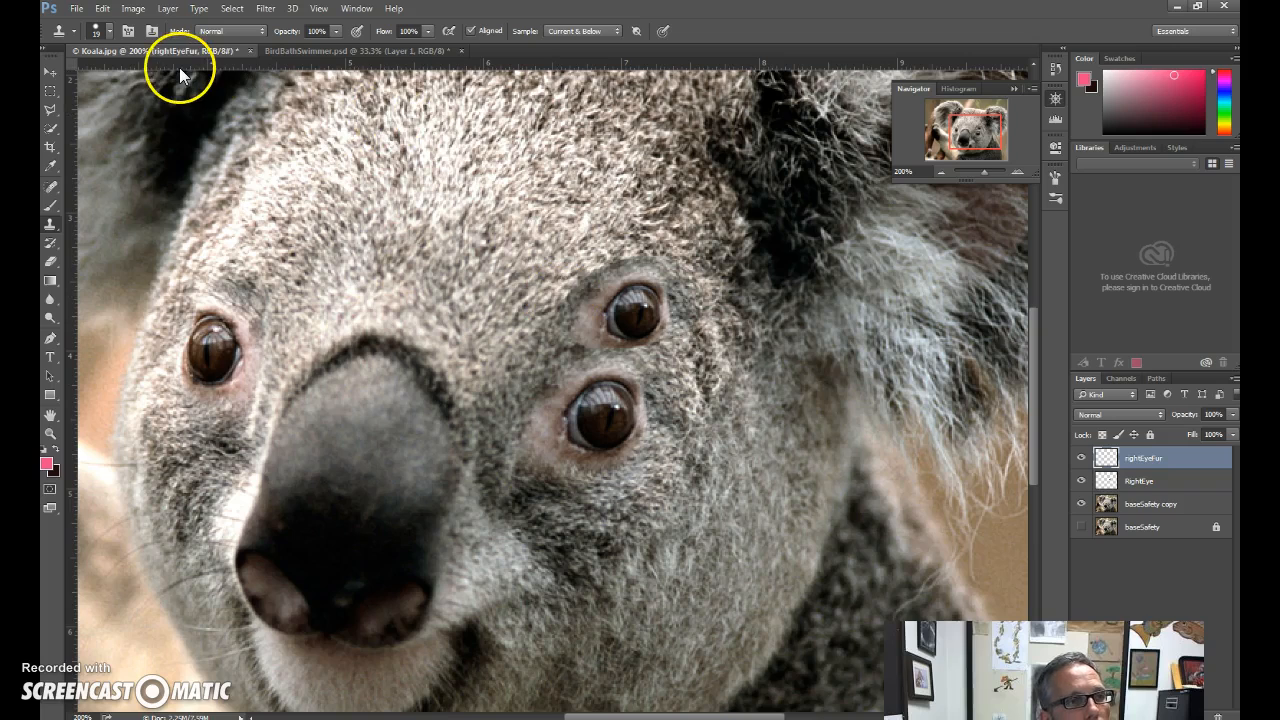
Step: Choose the 86 px spatter brush for the Clone Stamp, set its Scatter to 52%, and display its Shape Dynamics settings
{"action": "left_click", "coordinate": [110, 31]}
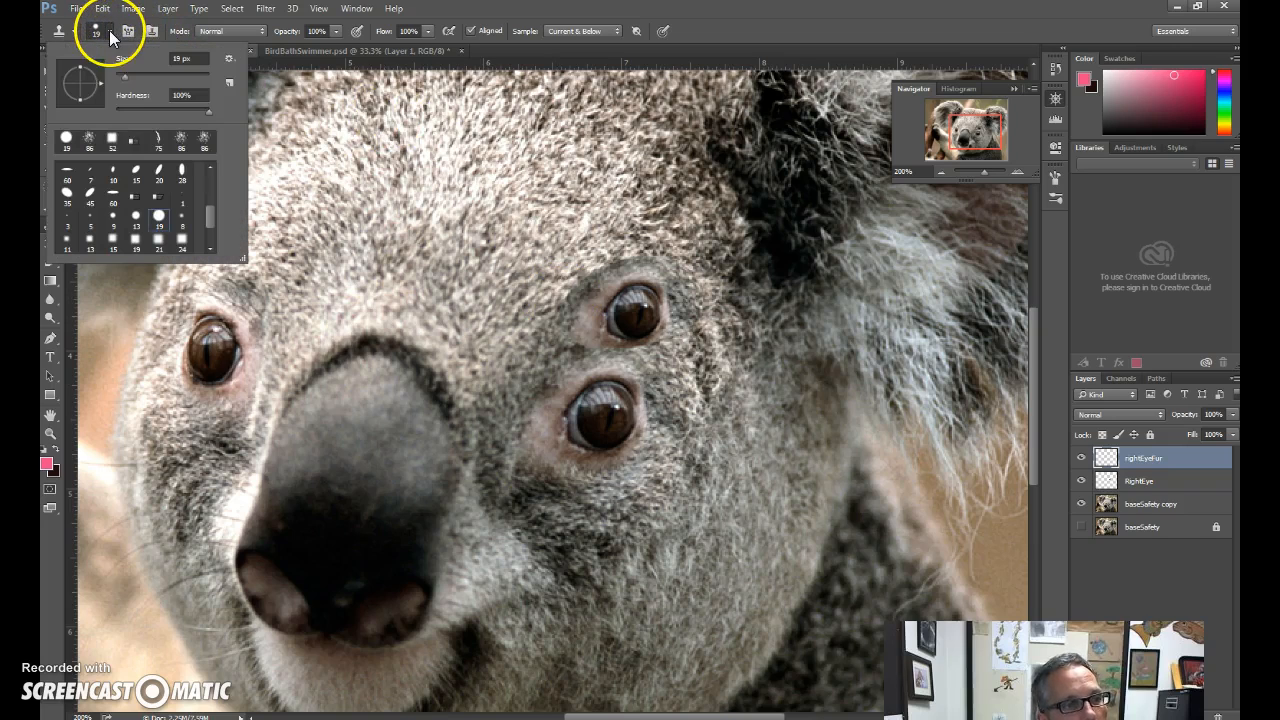
{"action": "left_click", "coordinate": [181, 141]}
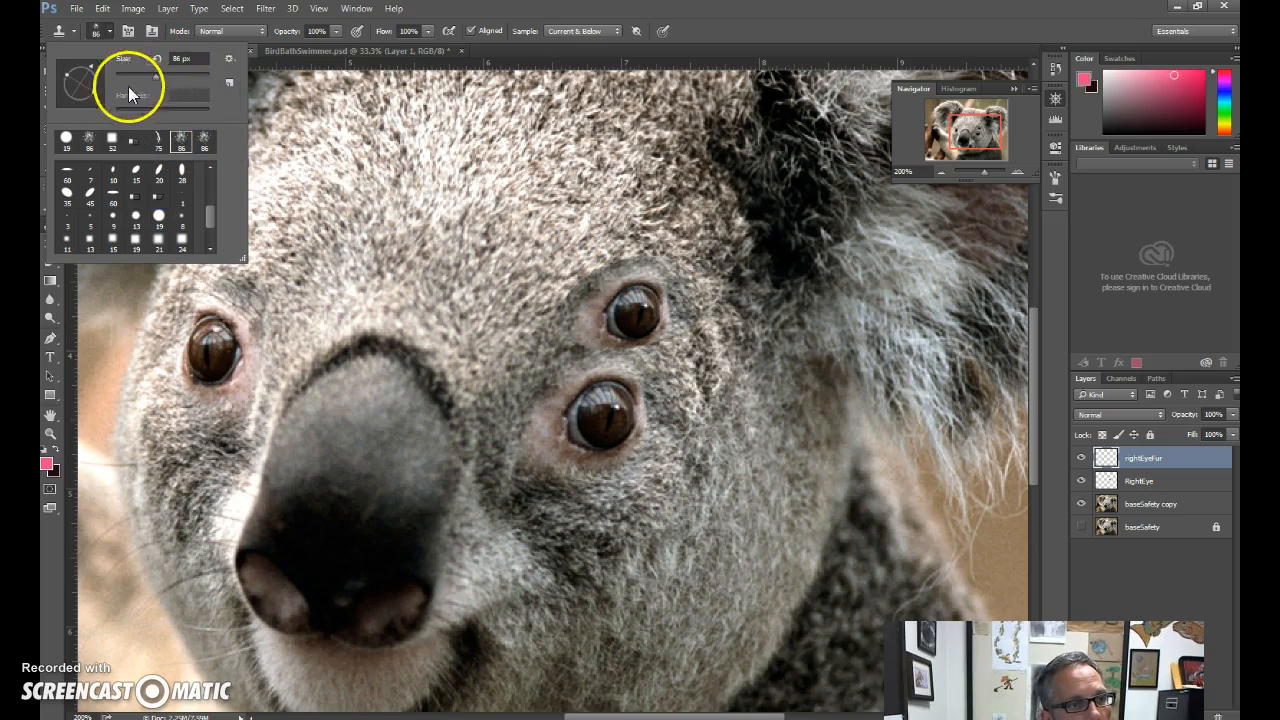
{"action": "left_click", "coordinate": [1056, 177]}
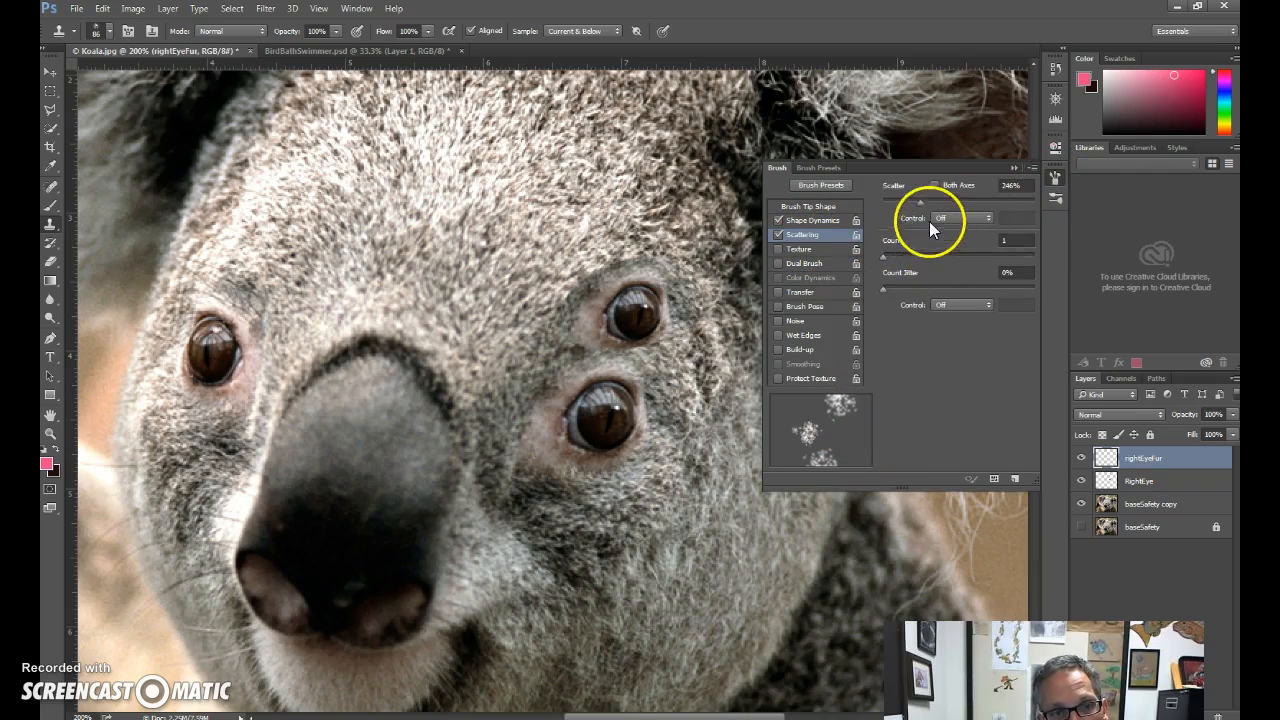
{"action": "left_click_drag", "start_coordinate": [920, 202], "coordinate": [891, 206]}
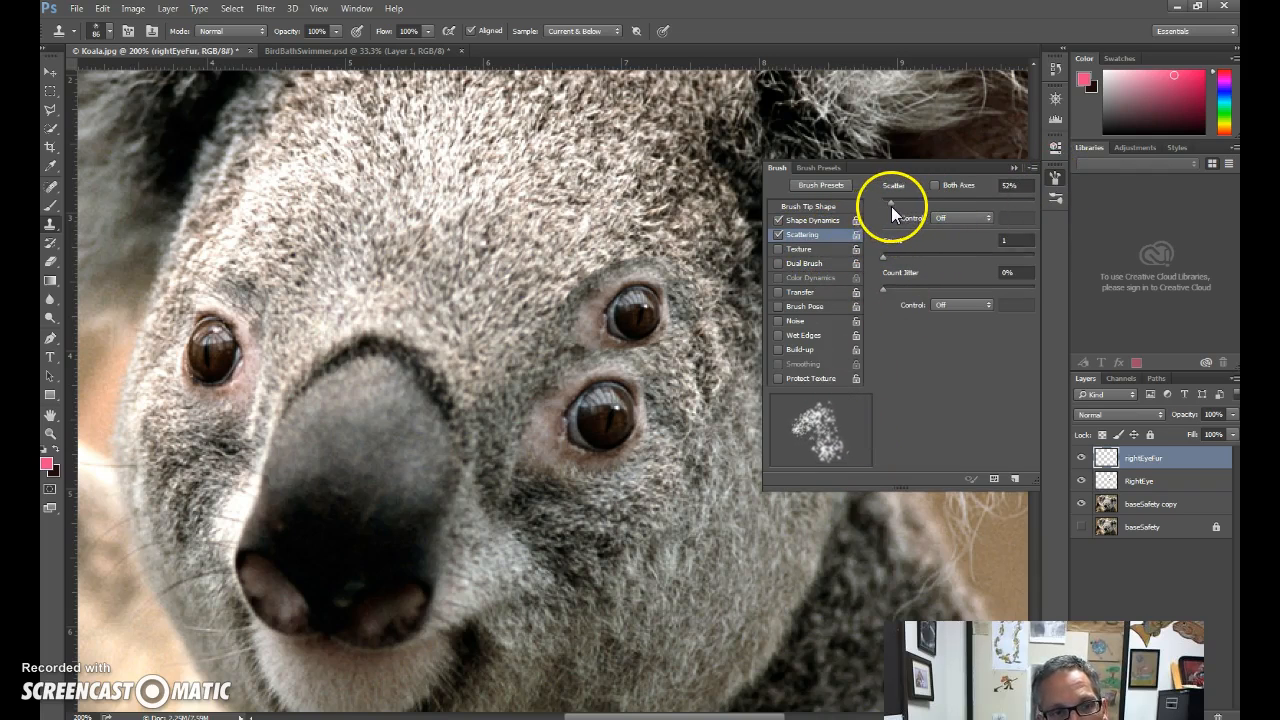
{"action": "left_click", "coordinate": [826, 220]}
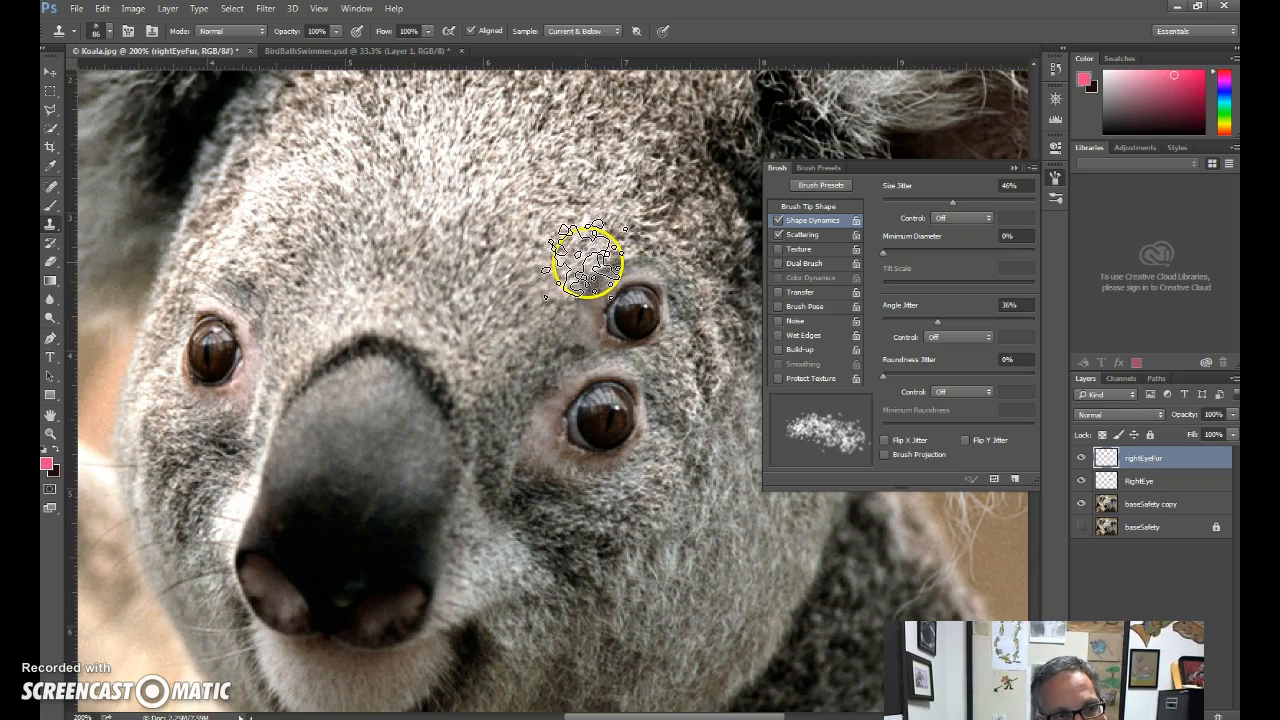
Step: Reduce the spatter brush to 30 px and clone fur around the edge of the upper cloned eye
{"action": "key", "text": "bracketleft"}
{"action": "key", "text": "bracketleft"}
{"action": "key", "text": "bracketleft"}
{"action": "key", "text": "bracketleft"}
{"action": "key", "text": "bracketleft"}
{"action": "key", "text": "bracketleft"}
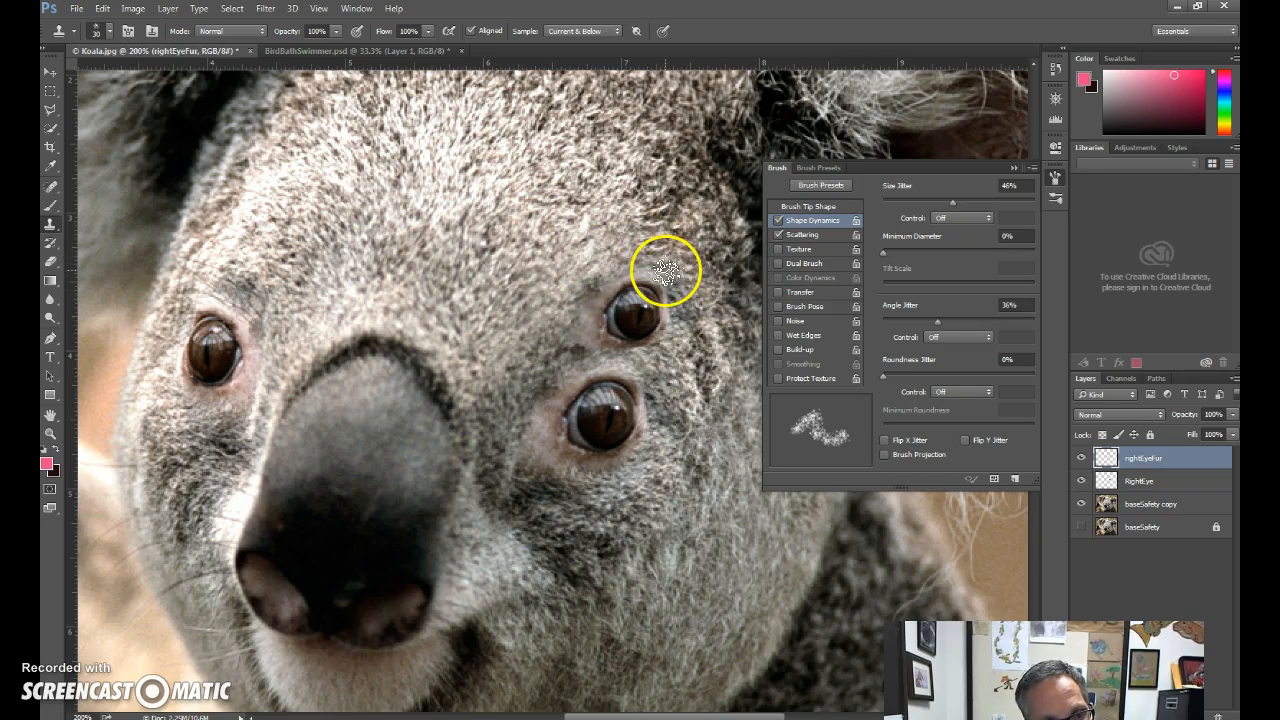
{"action": "left_click", "coordinate": [666, 353], "text": "alt"}
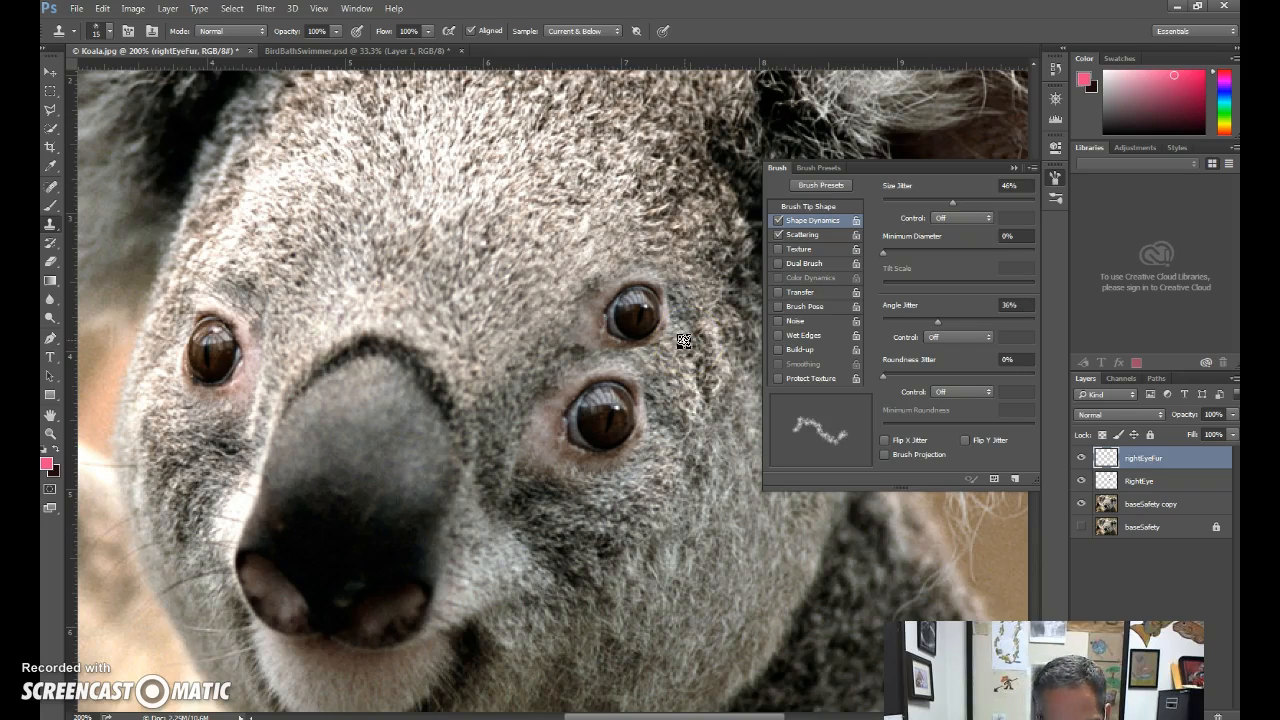
Step: Clone fur with the 15 px spatter brush along the lower and nose-side edges of the upper cloned eye
{"action": "key", "text": "ctrl+plus"}
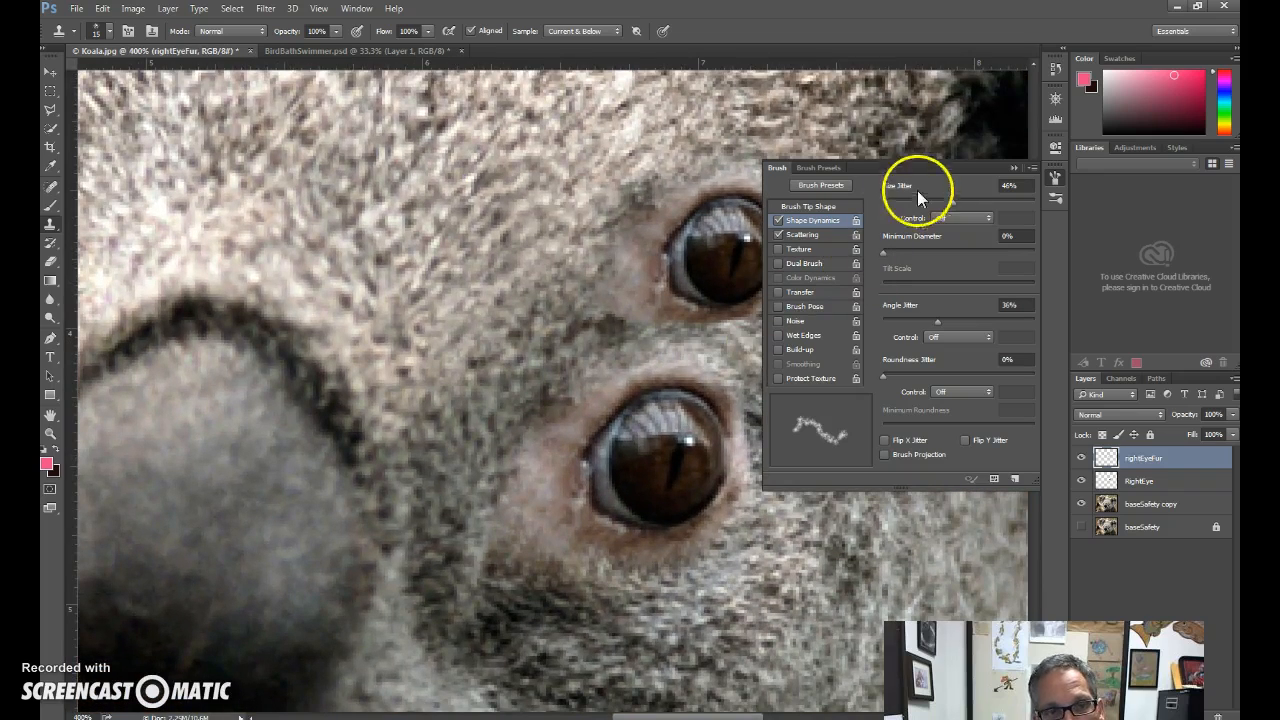
{"action": "left_click", "coordinate": [1012, 168]}
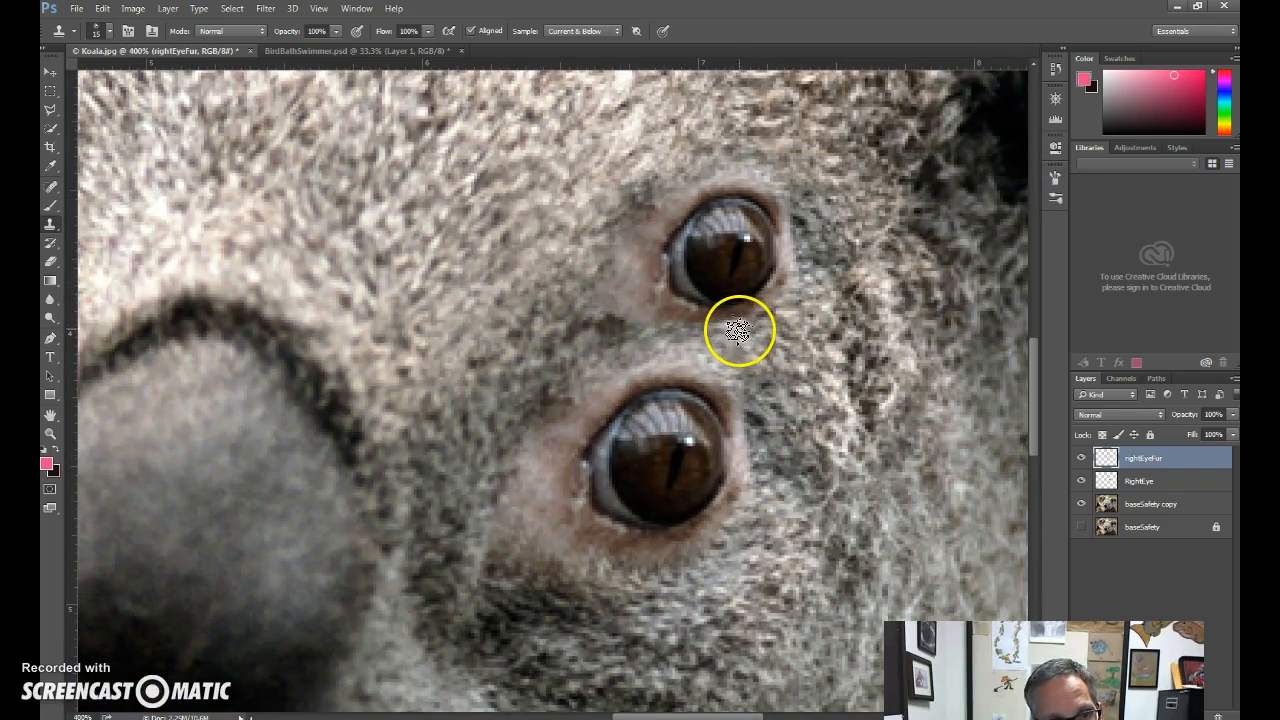
{"action": "mouse_move", "coordinate": [741, 326]}
{"action": "left_mouse_down"}
{"action": "mouse_move", "coordinate": [821, 268]}
{"action": "mouse_move", "coordinate": [772, 335]}
{"action": "mouse_move", "coordinate": [820, 267]}
{"action": "mouse_move", "coordinate": [782, 325]}
{"action": "left_mouse_up"}
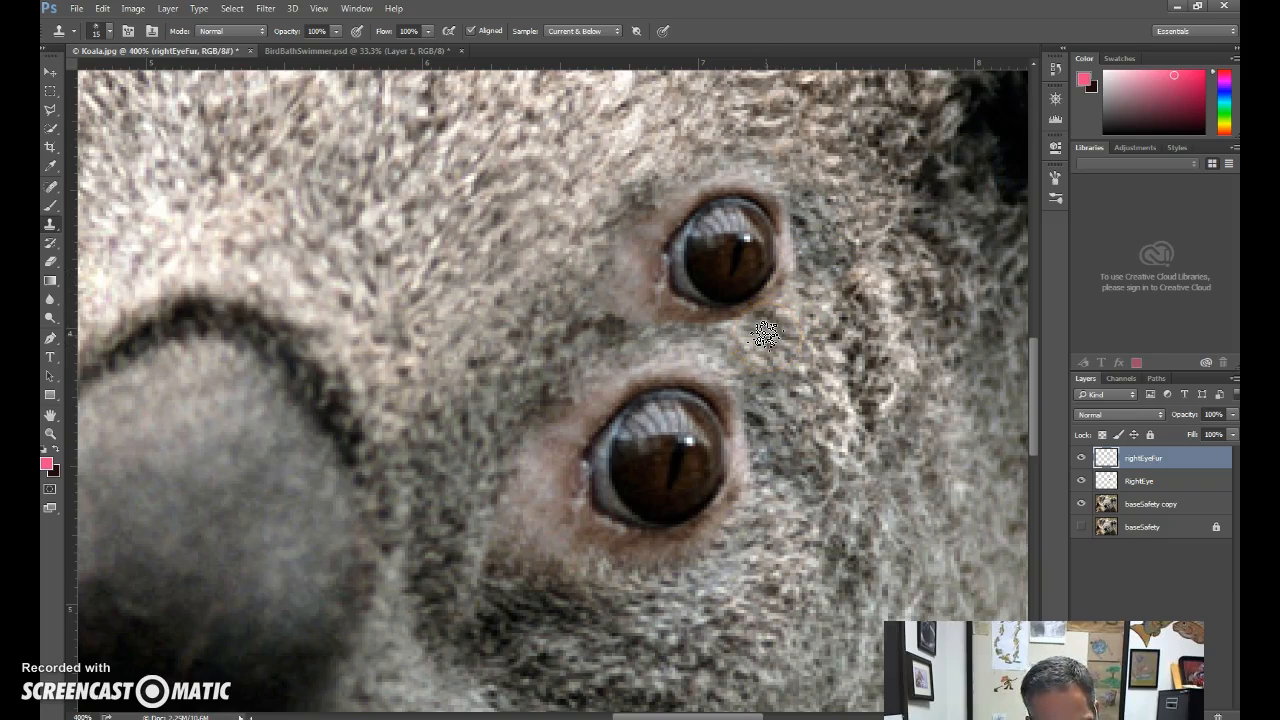
{"action": "left_click", "coordinate": [723, 340], "text": "alt"}
{"action": "mouse_move", "coordinate": [723, 340]}
{"action": "left_mouse_down"}
{"action": "mouse_move", "coordinate": [651, 324]}
{"action": "mouse_move", "coordinate": [638, 315]}
{"action": "mouse_move", "coordinate": [686, 337]}
{"action": "mouse_move", "coordinate": [629, 313]}
{"action": "mouse_move", "coordinate": [605, 280]}
{"action": "mouse_move", "coordinate": [606, 294]}
{"action": "mouse_move", "coordinate": [709, 333]}
{"action": "mouse_move", "coordinate": [560, 308]}
{"action": "mouse_move", "coordinate": [640, 306]}
{"action": "mouse_move", "coordinate": [602, 338]}
{"action": "mouse_move", "coordinate": [592, 310]}
{"action": "mouse_move", "coordinate": [614, 283]}
{"action": "mouse_move", "coordinate": [610, 310]}
{"action": "mouse_move", "coordinate": [643, 296]}
{"action": "mouse_move", "coordinate": [651, 322]}
{"action": "mouse_move", "coordinate": [622, 318]}
{"action": "mouse_move", "coordinate": [724, 341]}
{"action": "mouse_move", "coordinate": [602, 291]}
{"action": "mouse_move", "coordinate": [576, 249]}
{"action": "mouse_move", "coordinate": [570, 183]}
{"action": "mouse_move", "coordinate": [616, 222]}
{"action": "left_mouse_up"}
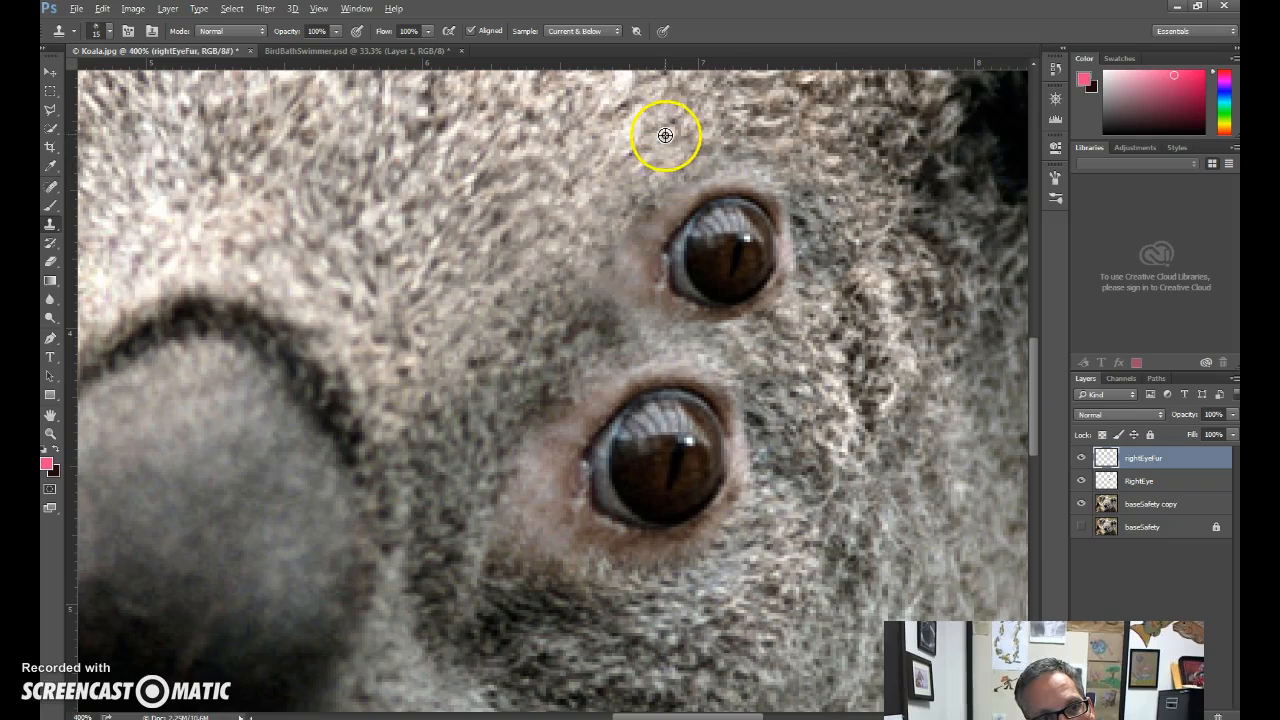
Step: Clone fur over the top and outer edges of the upper eye, and undo the last stroke
{"action": "left_click_drag", "start_coordinate": [680, 178], "coordinate": [748, 165]}
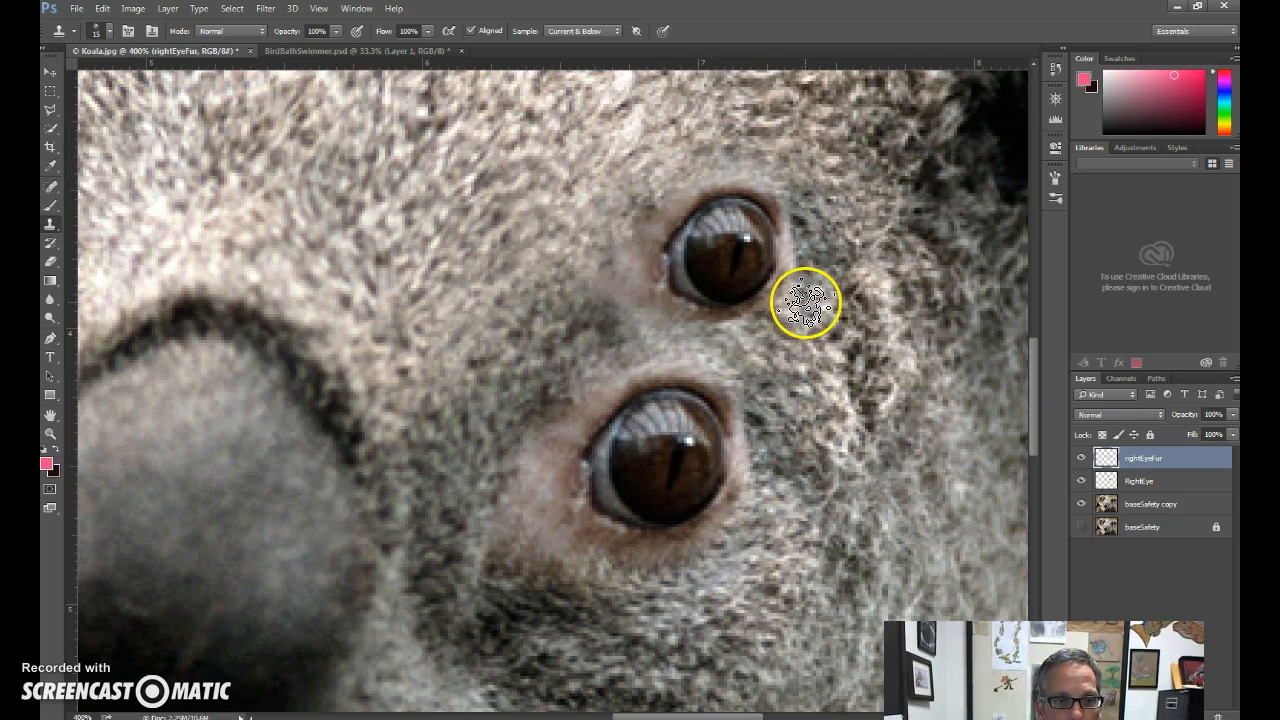
{"action": "left_click", "coordinate": [812, 252], "text": "alt"}
{"action": "left_click_drag", "start_coordinate": [810, 184], "coordinate": [800, 195]}
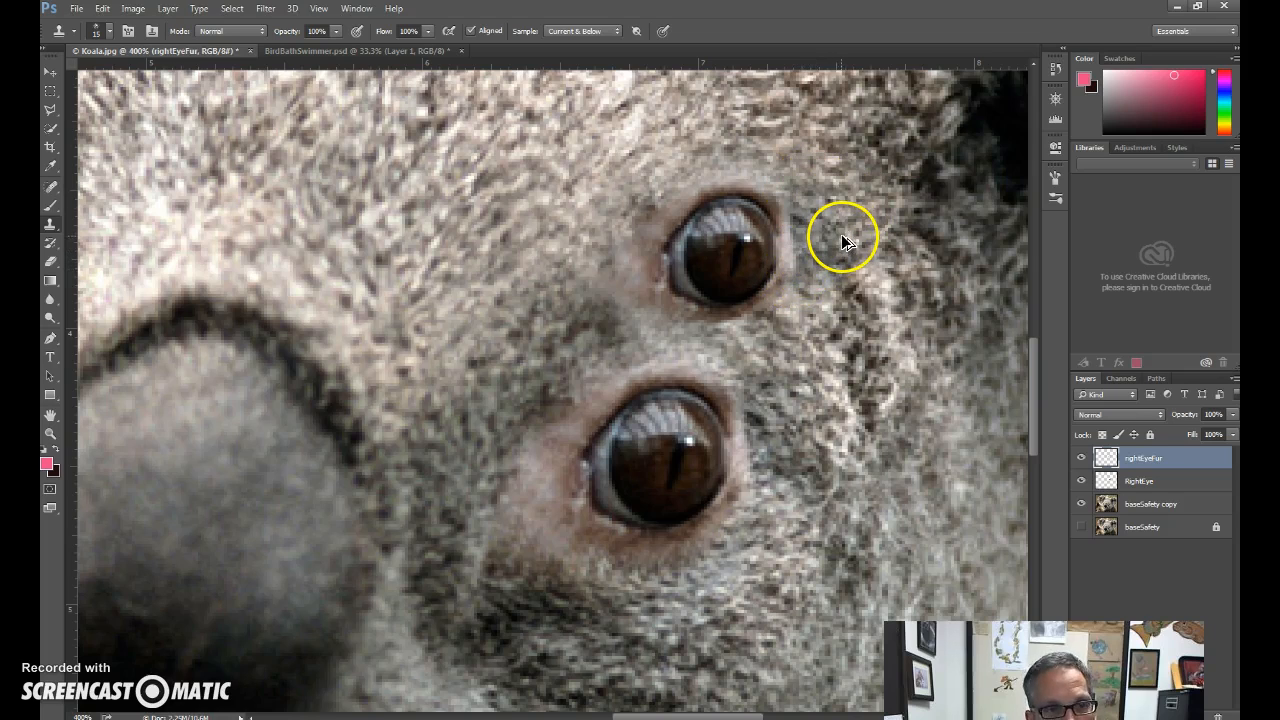
{"action": "key", "text": "ctrl+z"}
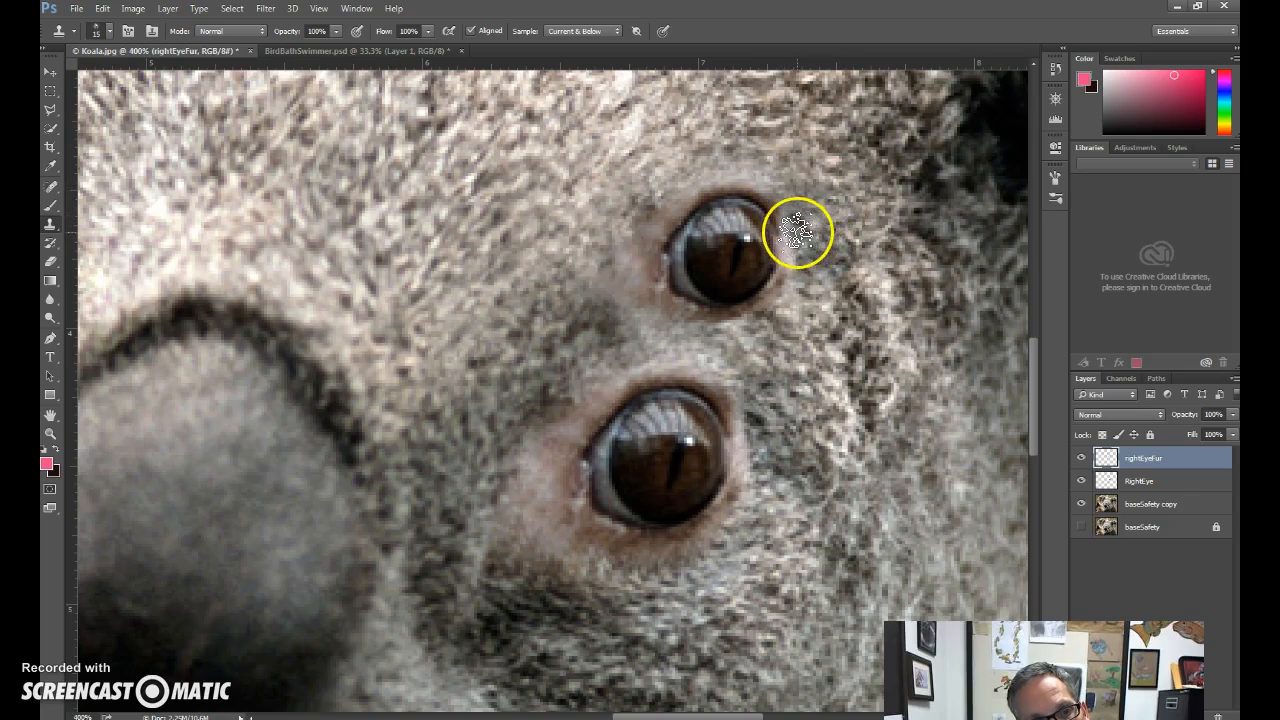
Step: Add a new layer above rightEyeFur and name it LeftEye
{"action": "key", "text": "ctrl+0"}
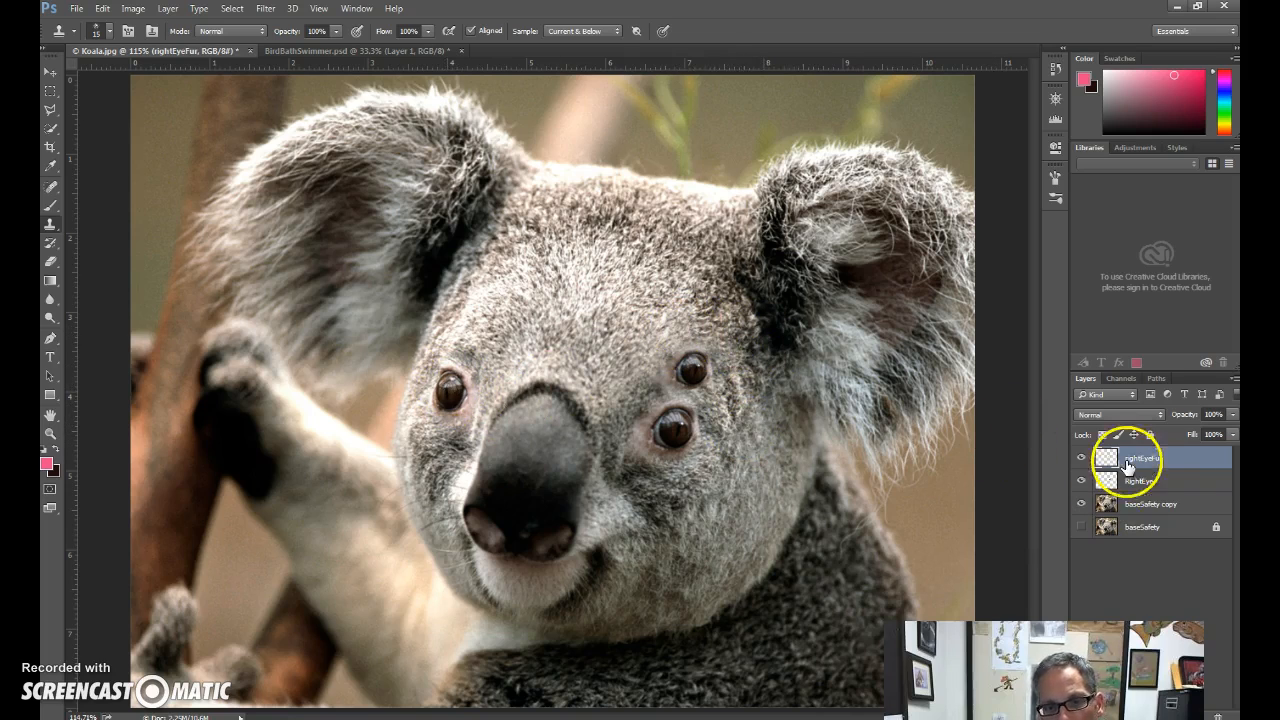
{"action": "left_click", "coordinate": [1207, 712]}
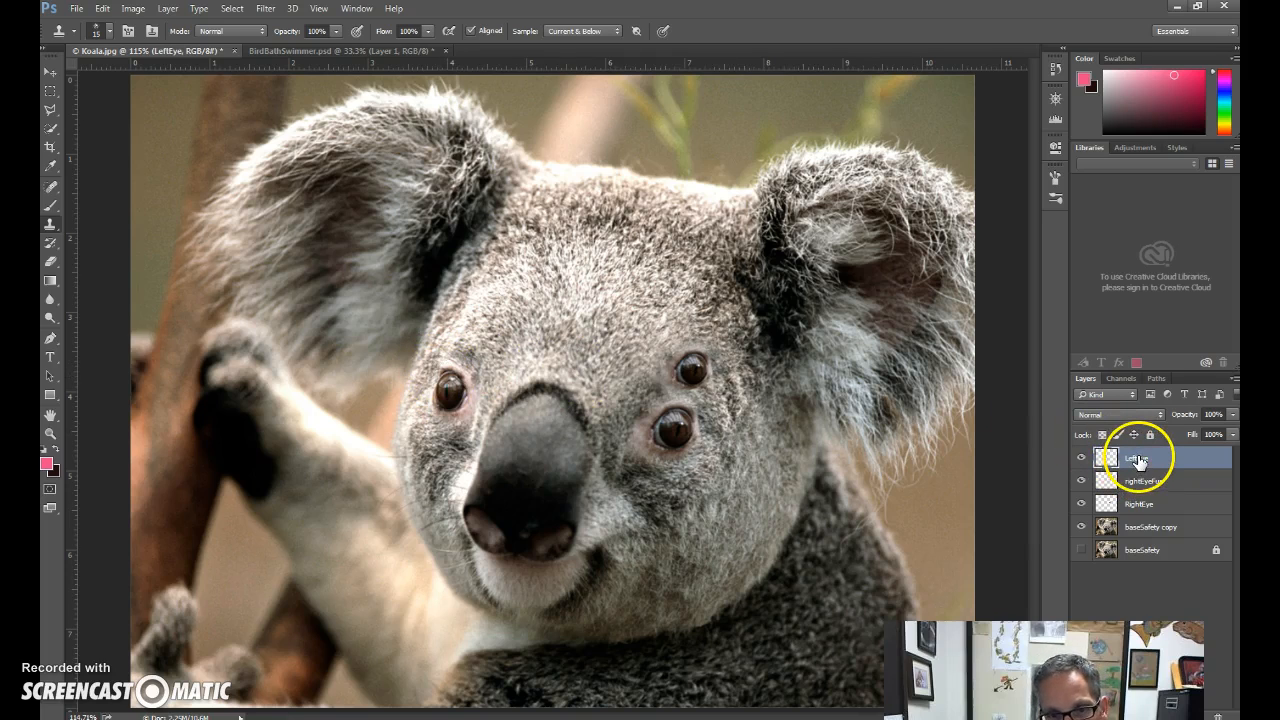
{"action": "left_click_drag", "start_coordinate": [1139, 458], "coordinate": [1147, 487]}
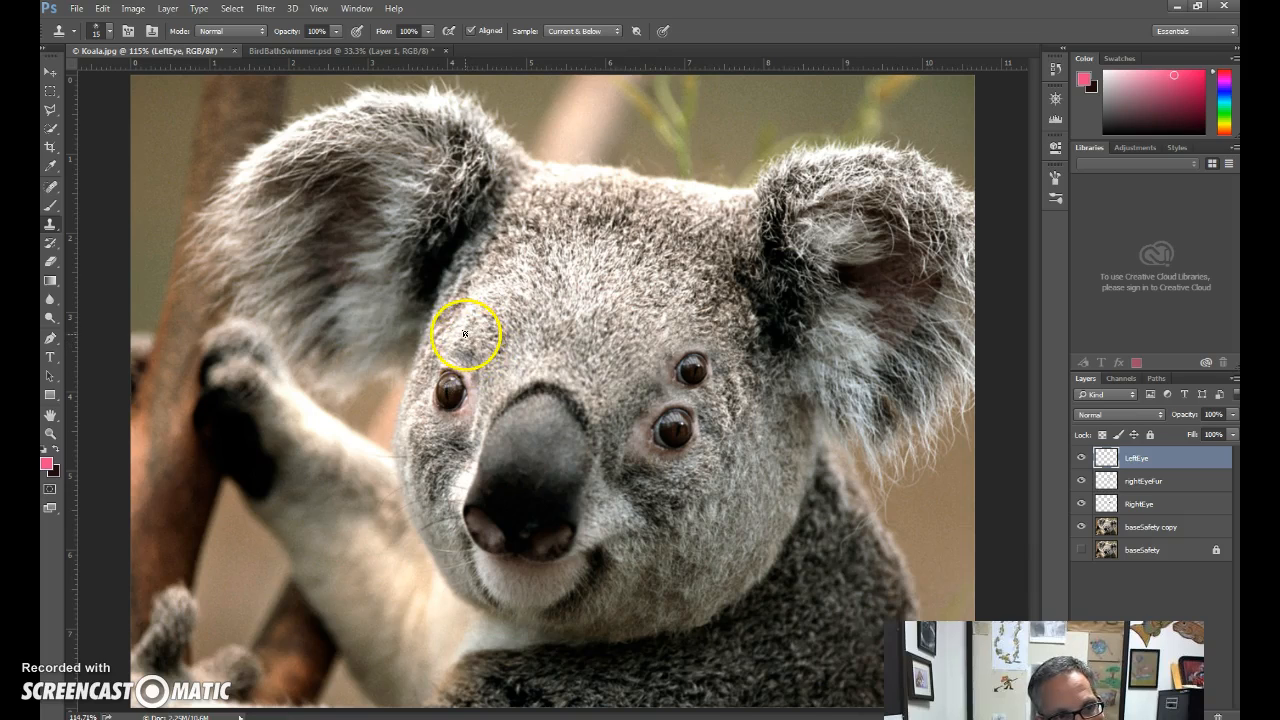
Step: Switch the Clone Stamp to the hard round 19 px brush with 100% hardness
{"action": "mouse_move", "coordinate": [474, 348]}
{"action": "left_mouse_down"}
{"action": "mouse_move", "coordinate": [480, 330]}
{"action": "mouse_move", "coordinate": [466, 348]}
{"action": "left_mouse_up"}
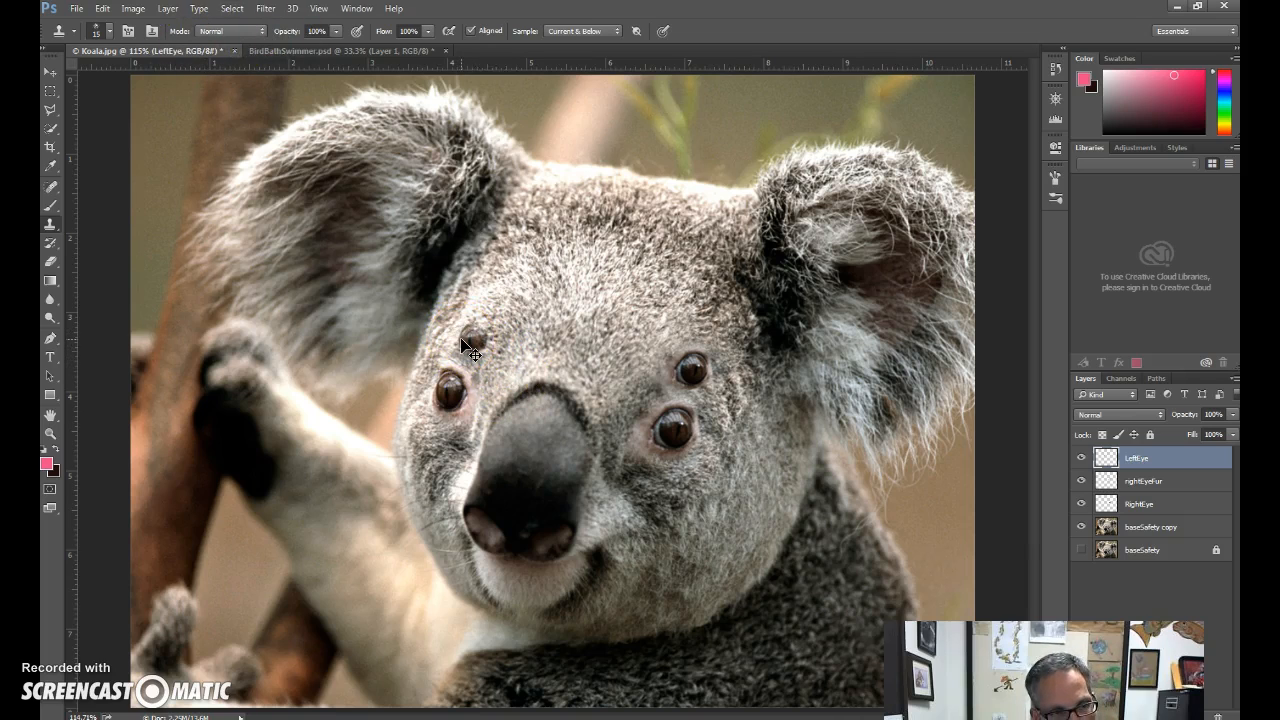
{"action": "left_click", "coordinate": [106, 32]}
{"action": "left_click", "coordinate": [159, 216]}
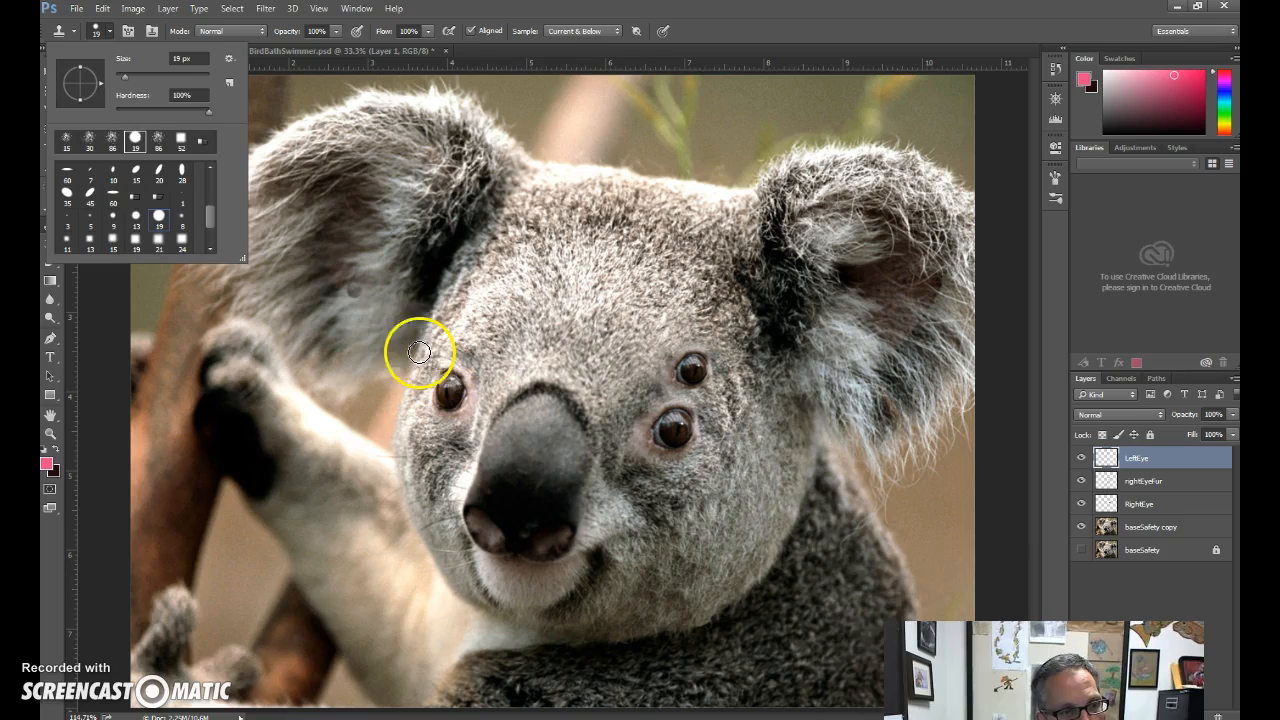
{"action": "double_click", "coordinate": [135, 140]}
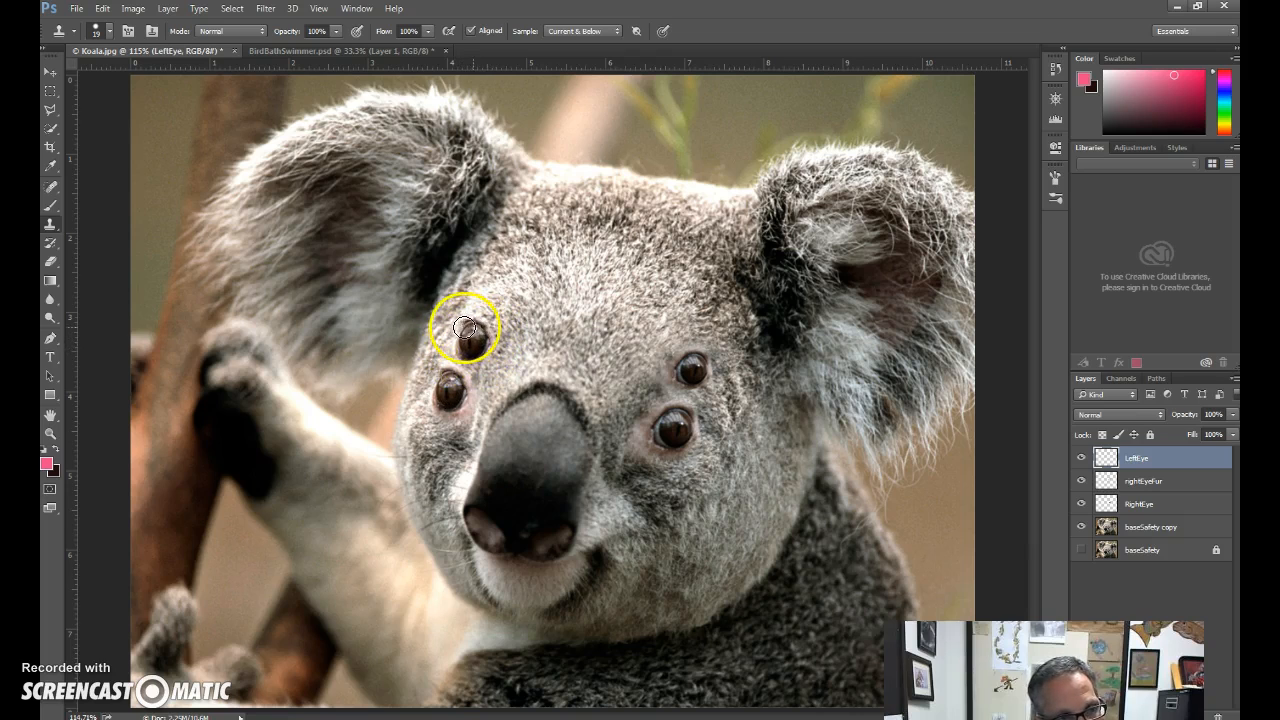
Step: Clone the koala's other original eye onto the LeftEye layer, just above that eye and slightly toward the nose
{"action": "mouse_move", "coordinate": [474, 348]}
{"action": "left_mouse_down"}
{"action": "mouse_move", "coordinate": [459, 350]}
{"action": "mouse_move", "coordinate": [459, 336]}
{"action": "mouse_move", "coordinate": [484, 323]}
{"action": "left_mouse_up"}
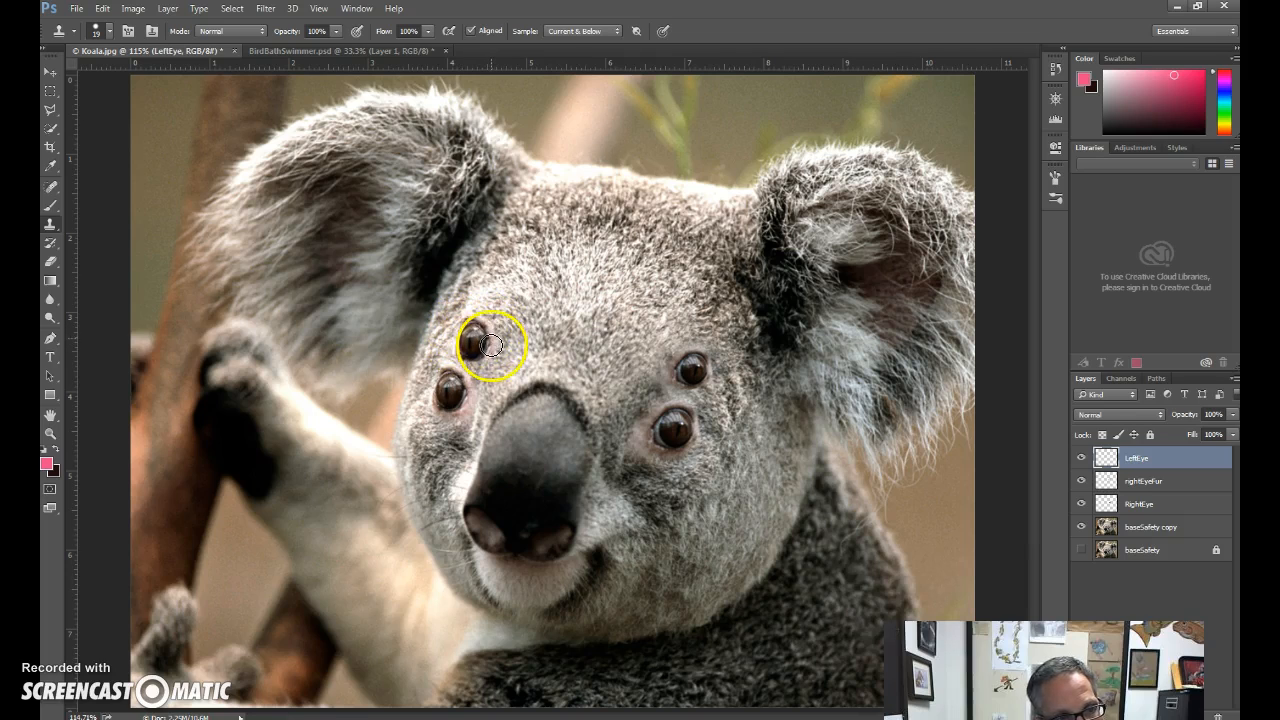
{"action": "left_click_drag", "start_coordinate": [483, 352], "coordinate": [466, 354]}
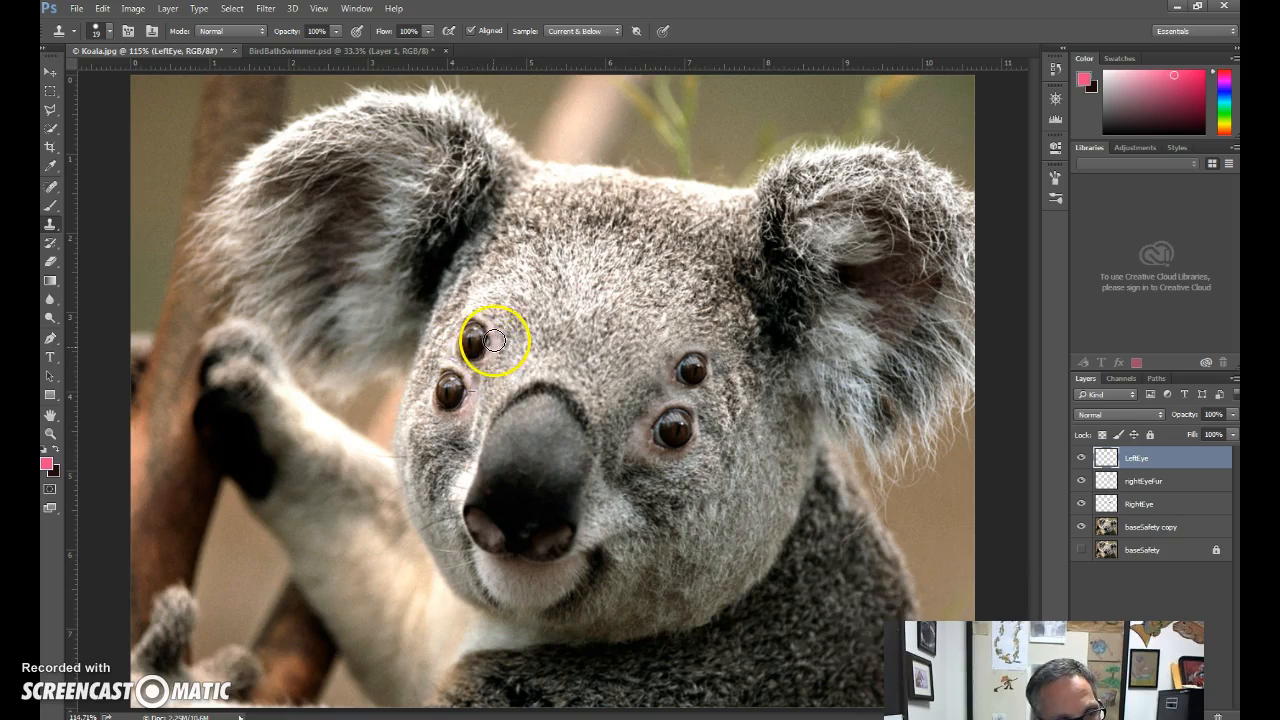
{"action": "mouse_move", "coordinate": [484, 326]}
{"action": "left_mouse_down"}
{"action": "mouse_move", "coordinate": [454, 334]}
{"action": "mouse_move", "coordinate": [473, 357]}
{"action": "left_mouse_up"}
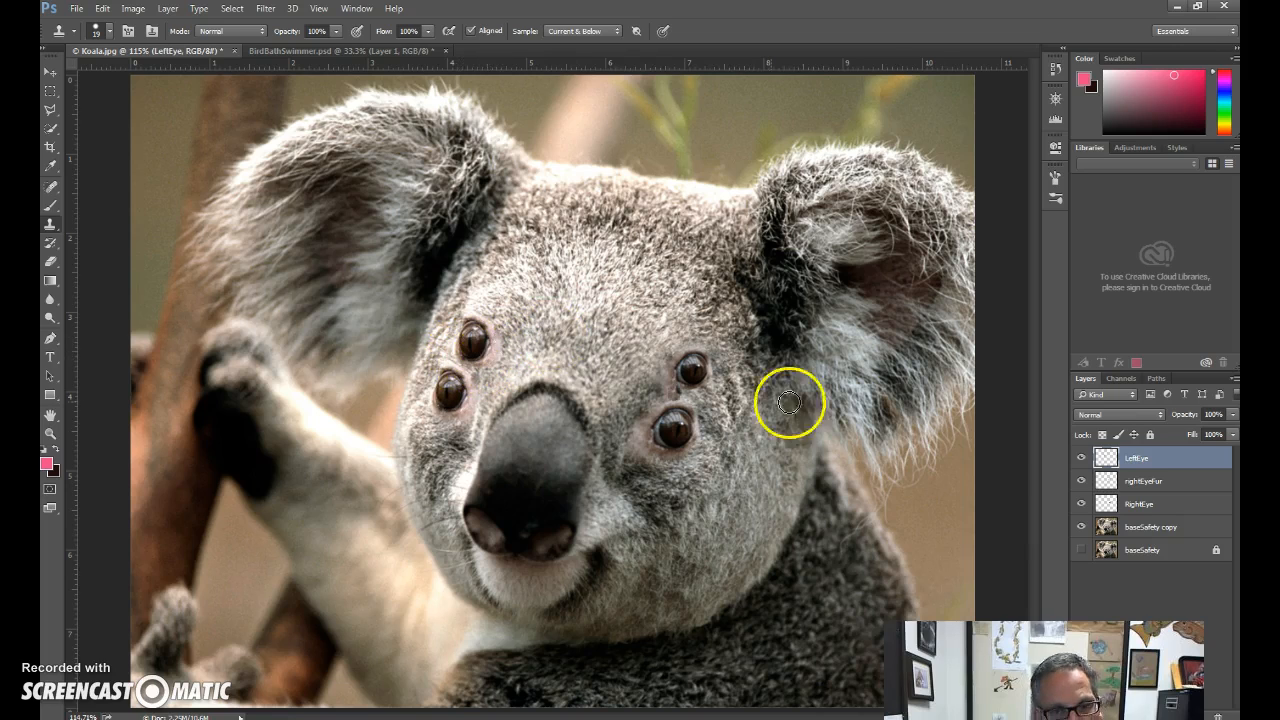
Step: Scale the cloned eye on LeftEye down to about 82% in width and height
{"action": "left_click", "coordinate": [60, 70]}
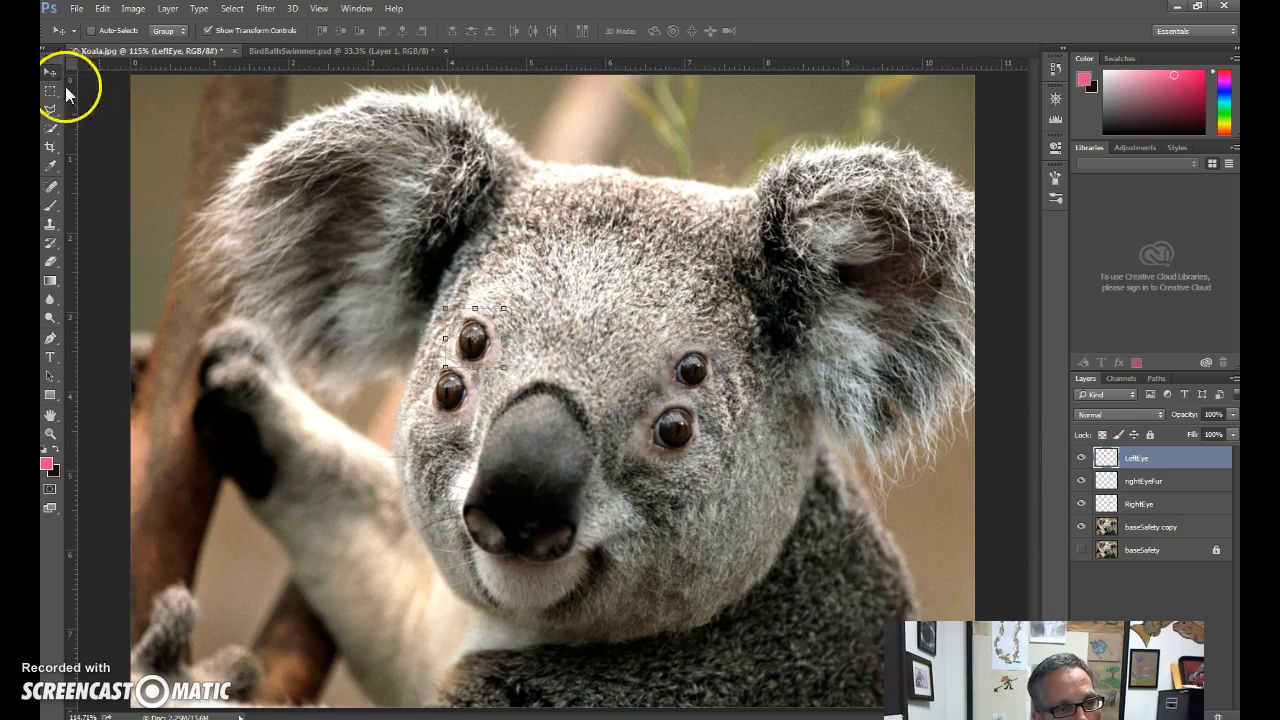
{"action": "left_click_drag", "start_coordinate": [444, 307], "coordinate": [478, 330]}
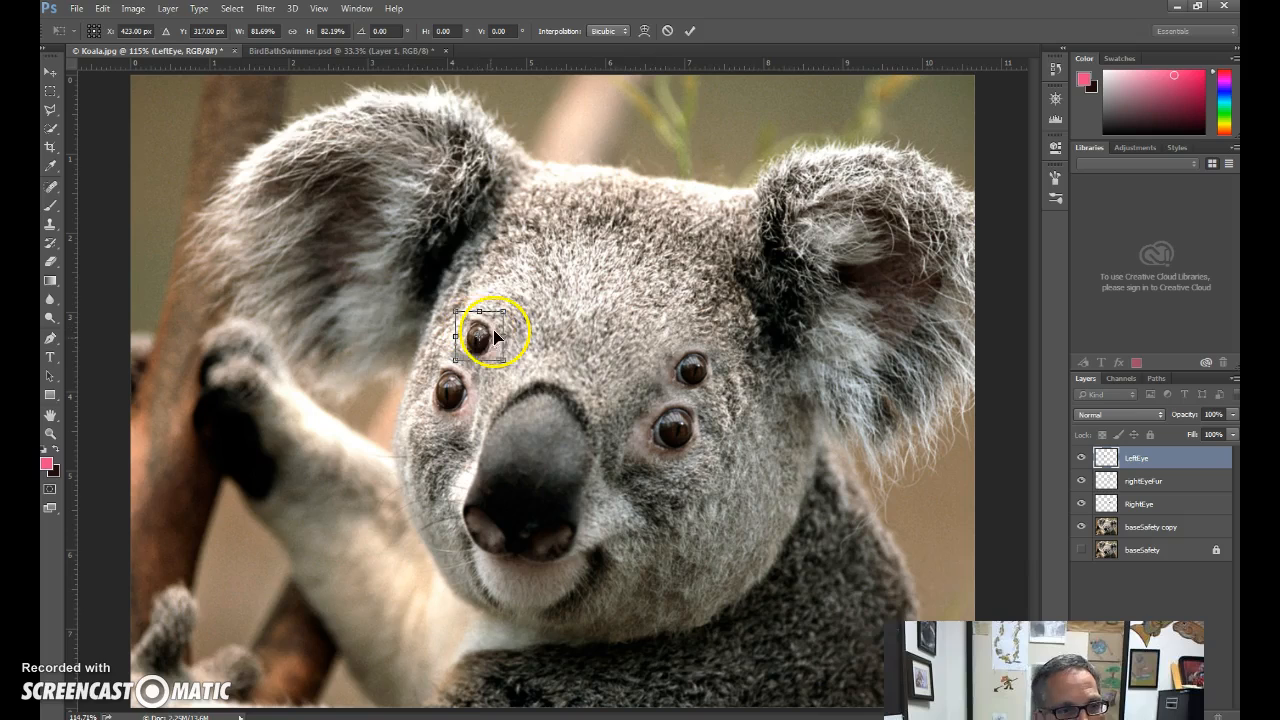
{"action": "key", "text": "Return"}
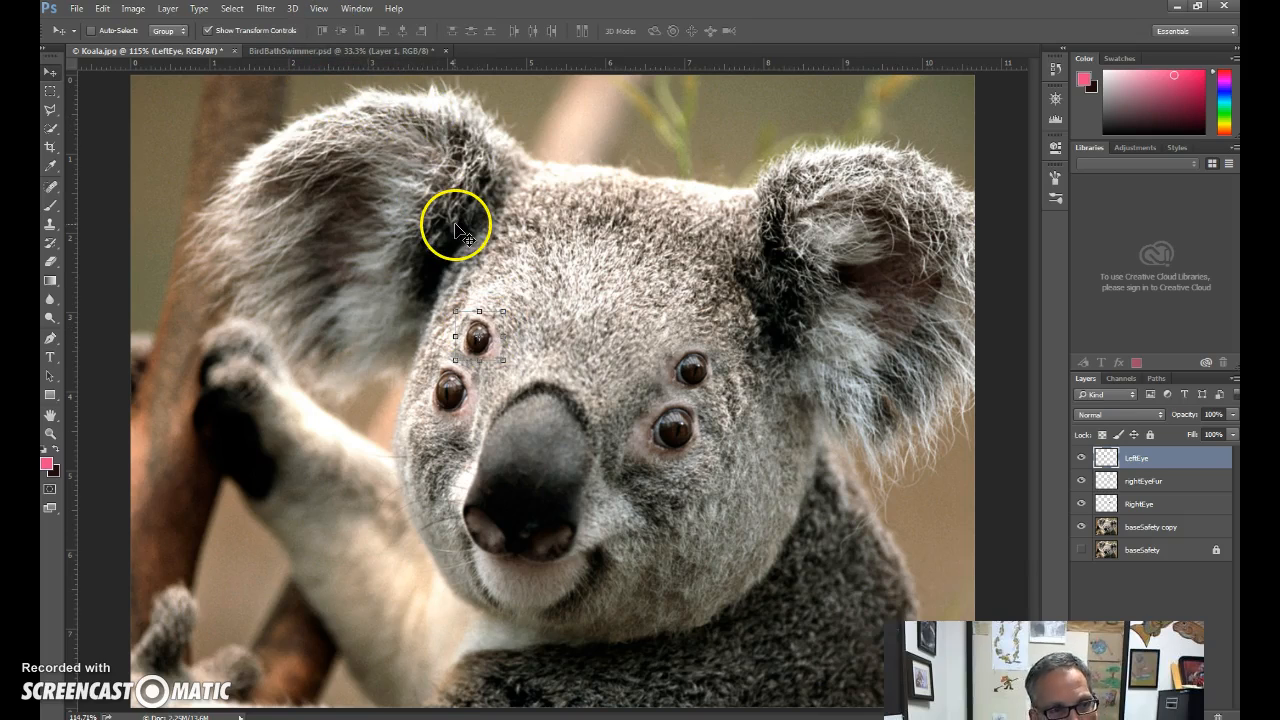
Step: Turn Snap off and back on
{"action": "left_click", "coordinate": [319, 9]}
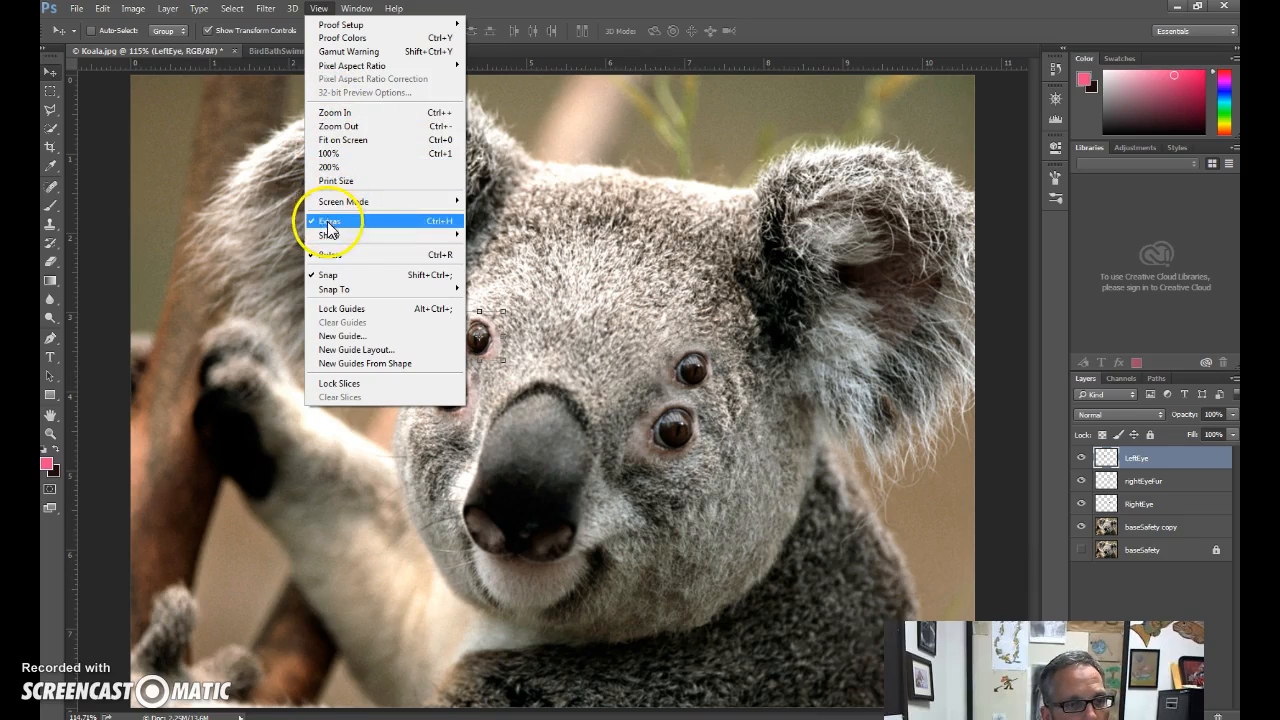
{"action": "left_click", "coordinate": [329, 276]}
{"action": "left_click", "coordinate": [321, 9]}
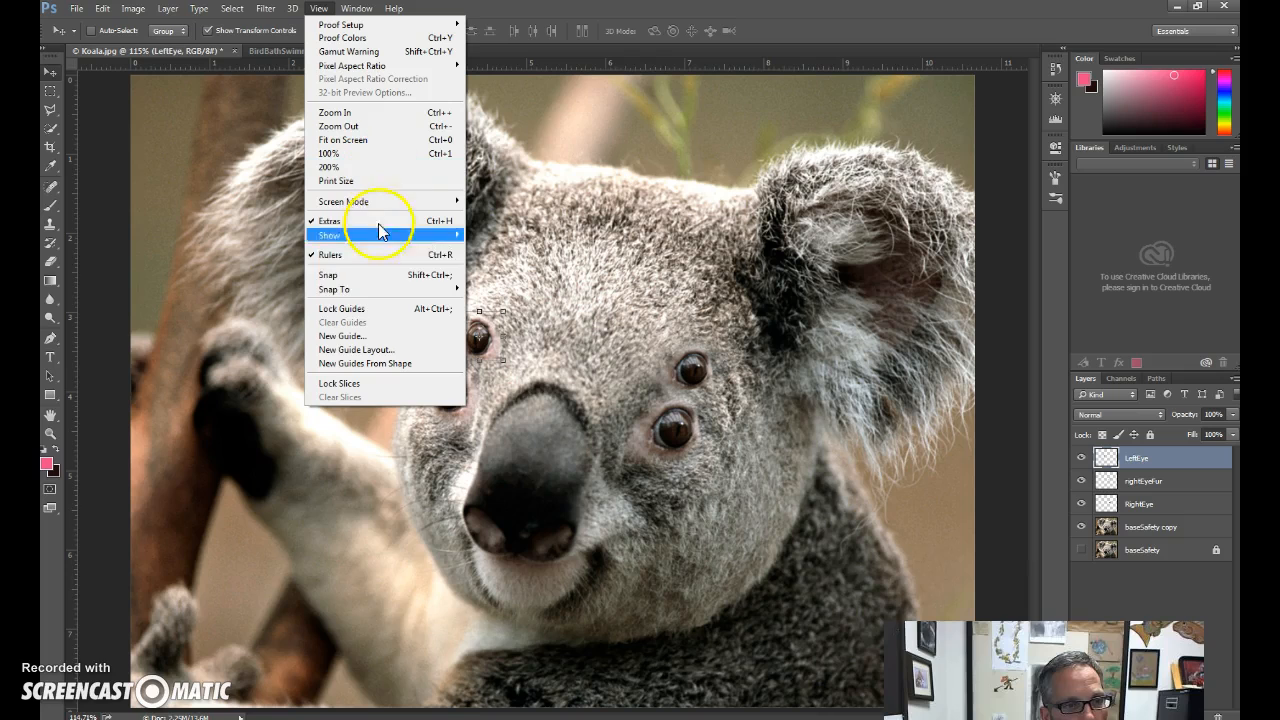
{"action": "left_click", "coordinate": [329, 276]}
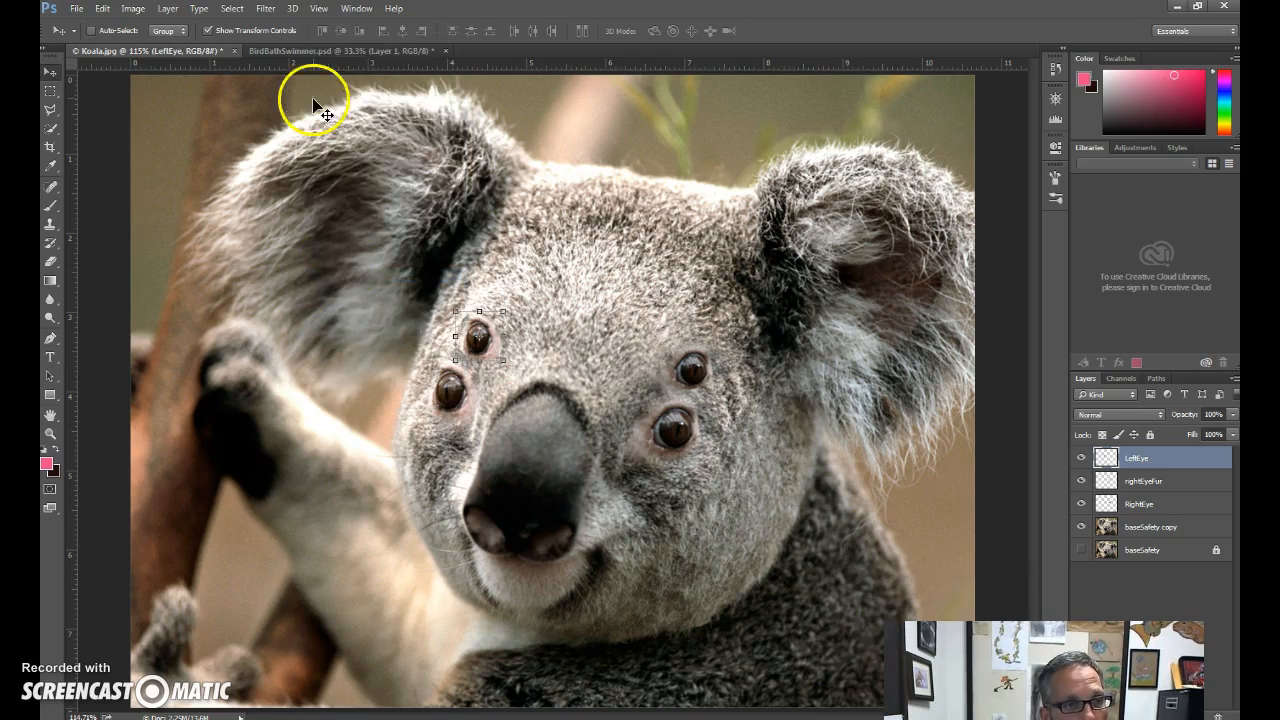
Step: Turn Snap off and nudge the cloned eye on LeftEye slightly down and toward the nose
{"action": "left_click", "coordinate": [319, 9]}
{"action": "left_click", "coordinate": [335, 277]}
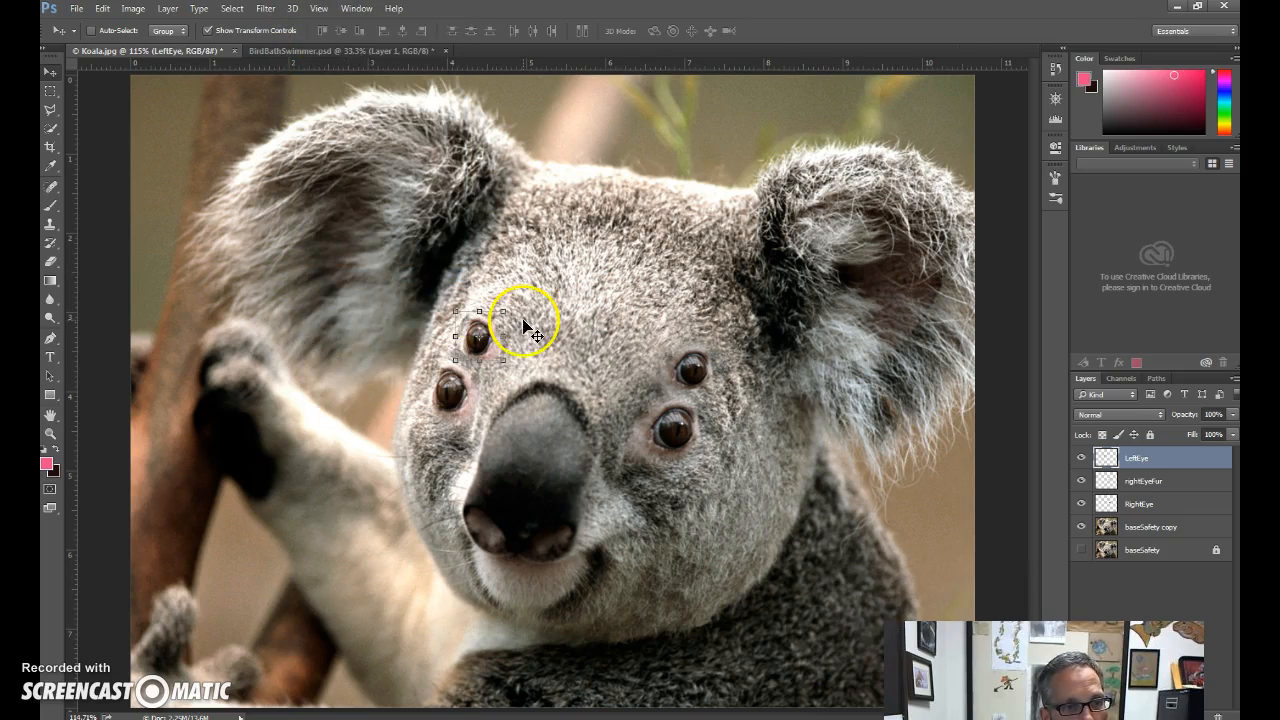
{"action": "mouse_move", "coordinate": [491, 337]}
{"action": "left_mouse_down"}
{"action": "mouse_move", "coordinate": [486, 323]}
{"action": "mouse_move", "coordinate": [500, 329]}
{"action": "mouse_move", "coordinate": [505, 313]}
{"action": "mouse_move", "coordinate": [515, 345]}
{"action": "mouse_move", "coordinate": [490, 318]}
{"action": "mouse_move", "coordinate": [493, 340]}
{"action": "left_mouse_up"}
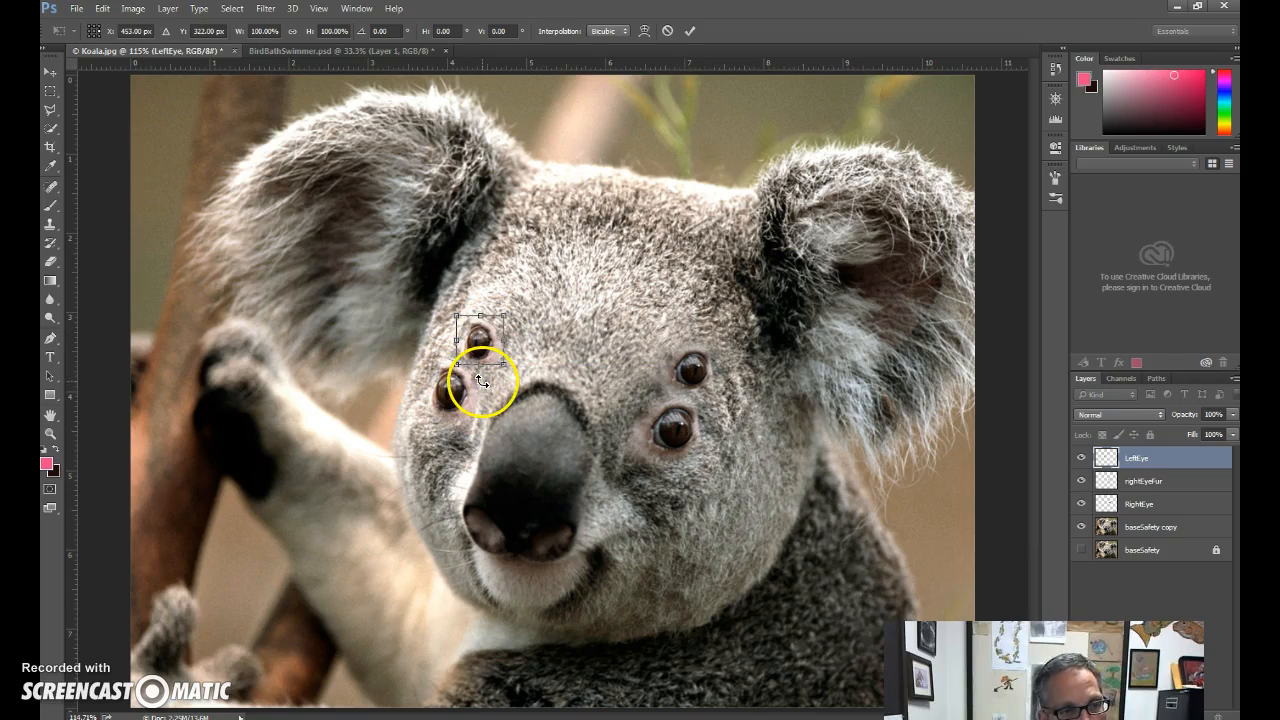
{"action": "key", "text": "Return"}
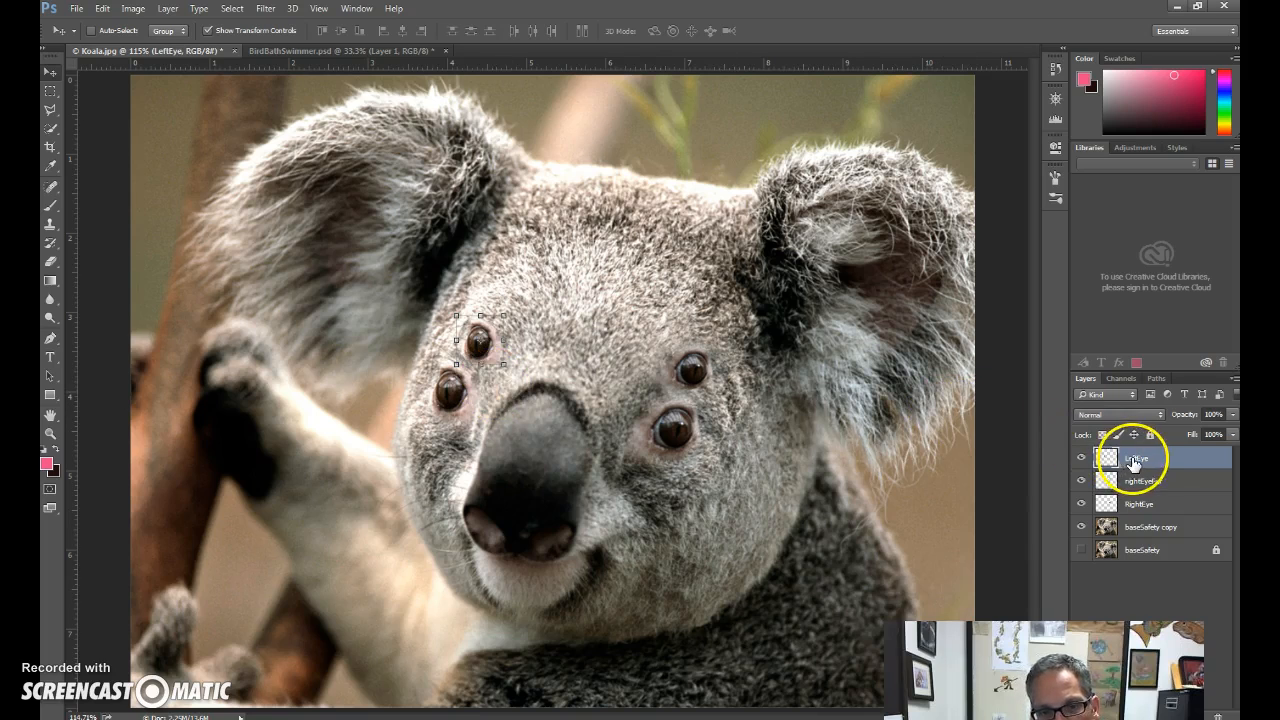
Step: Add a new layer above LeftEye and name it leftEyeFur
{"action": "left_click", "coordinate": [1204, 716]}
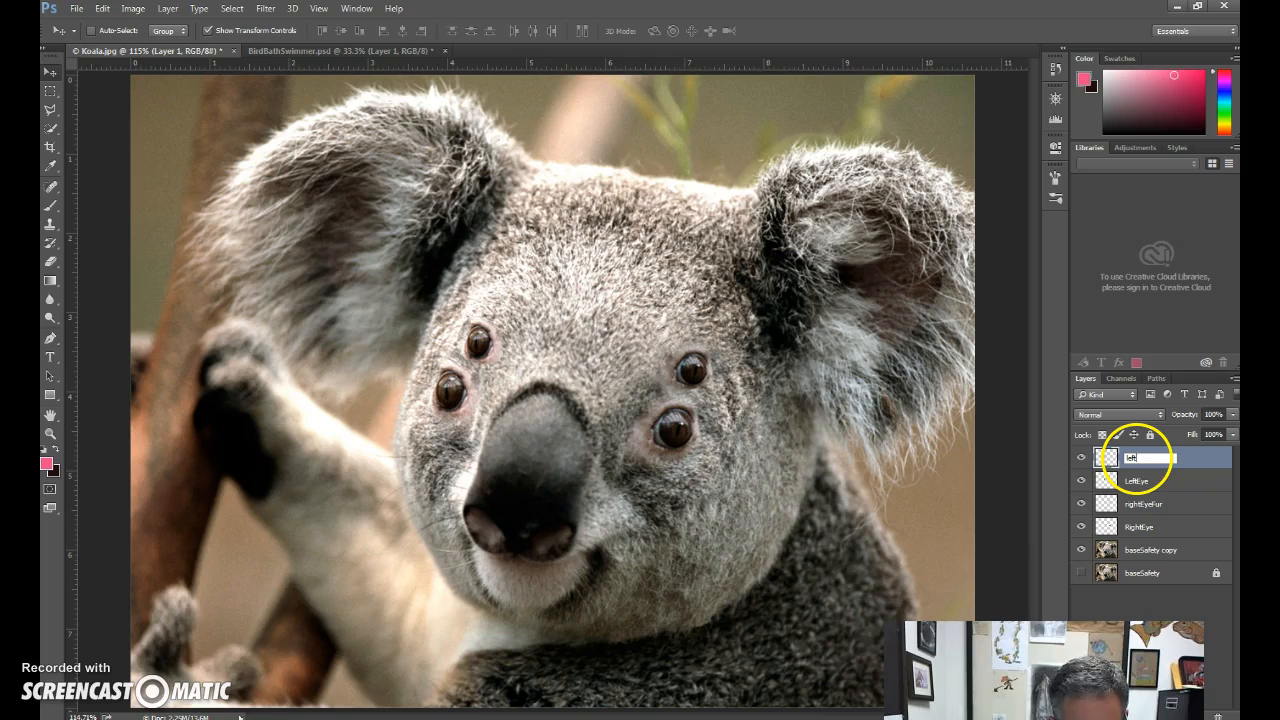
{"action": "left_click", "coordinate": [1138, 458]}
{"action": "type", "text": "leftEyeFur"}
{"action": "key", "text": "Return"}
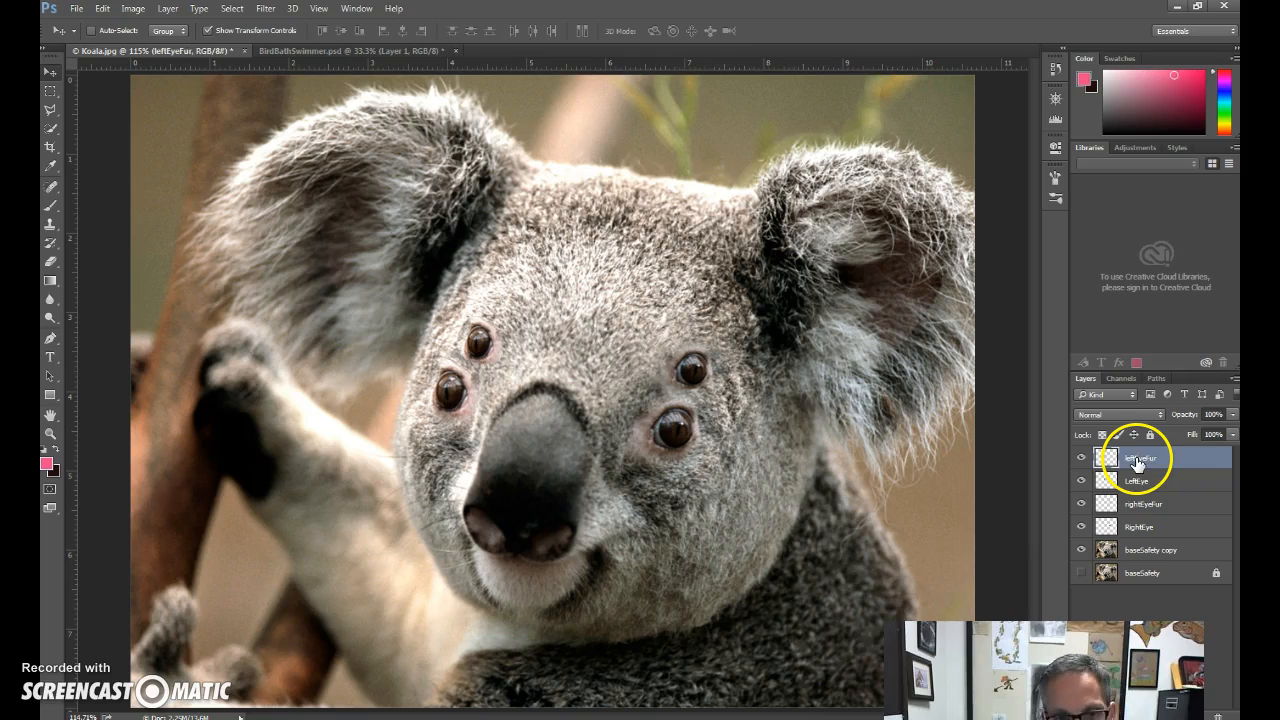
Step: Clone forehead fur onto leftEyeFur around the added eye's edges using the Clone Stamp with the textured 15 px brush
{"action": "left_click", "coordinate": [48, 223]}
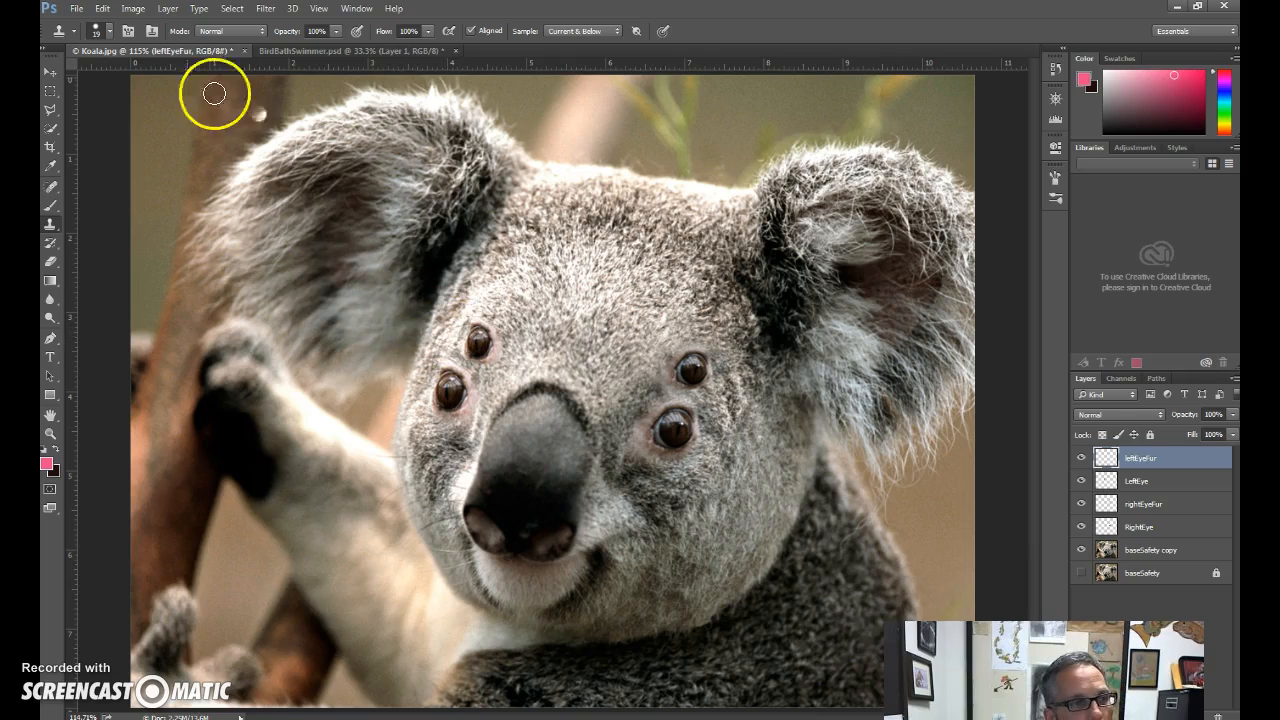
{"action": "left_click", "coordinate": [110, 35]}
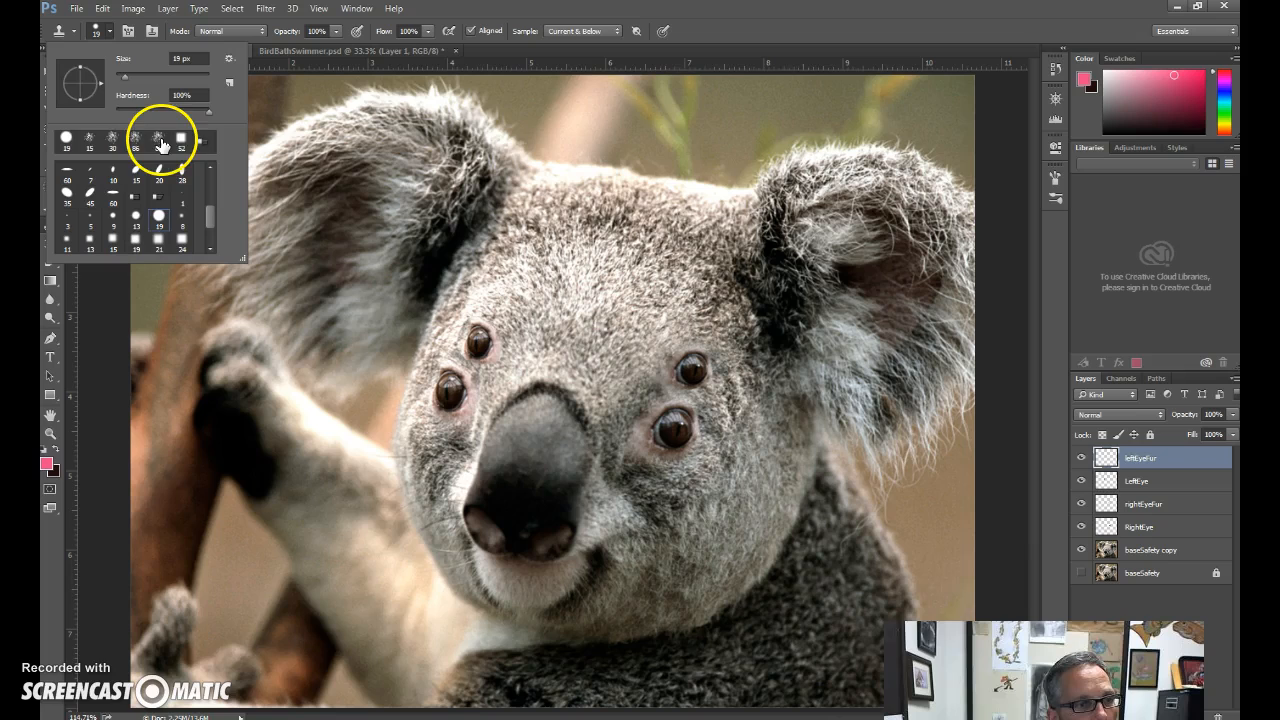
{"action": "double_click", "coordinate": [90, 142]}
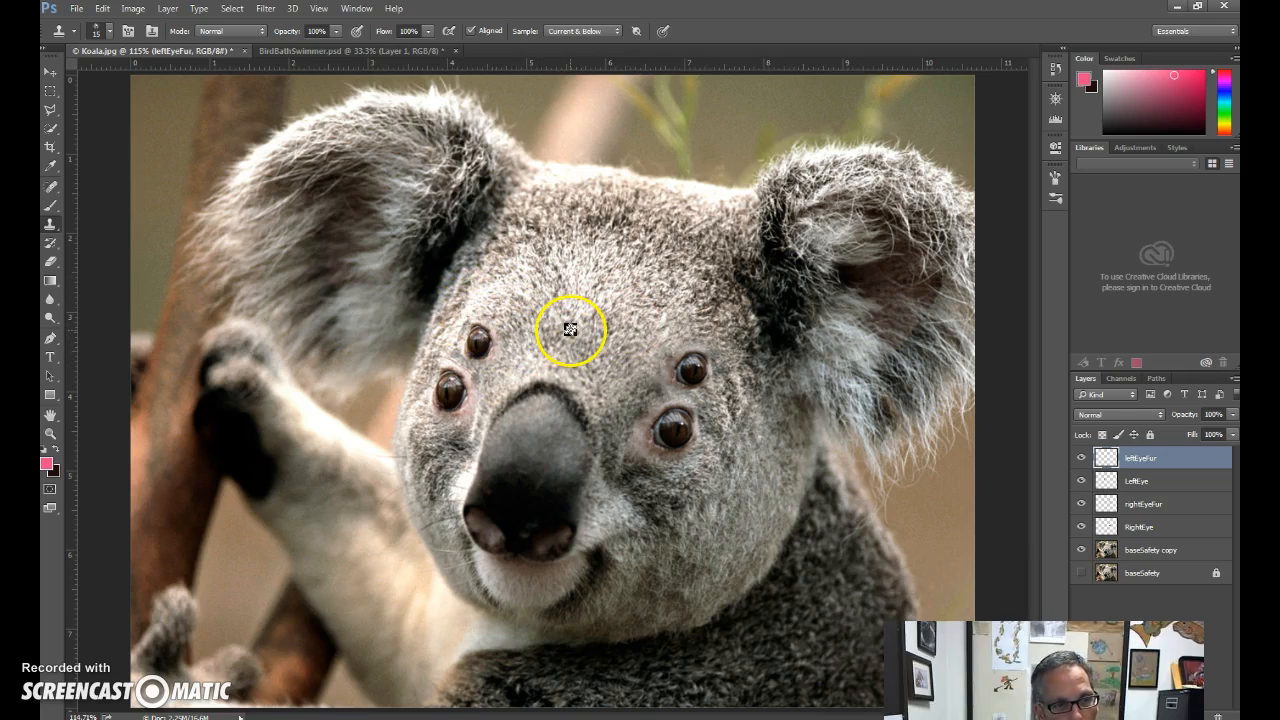
{"action": "mouse_move", "coordinate": [575, 330]}
{"action": "left_mouse_down"}
{"action": "mouse_move", "coordinate": [583, 291]}
{"action": "mouse_move", "coordinate": [634, 309]}
{"action": "mouse_move", "coordinate": [569, 323]}
{"action": "mouse_move", "coordinate": [708, 360]}
{"action": "mouse_move", "coordinate": [697, 365]}
{"action": "left_mouse_up"}
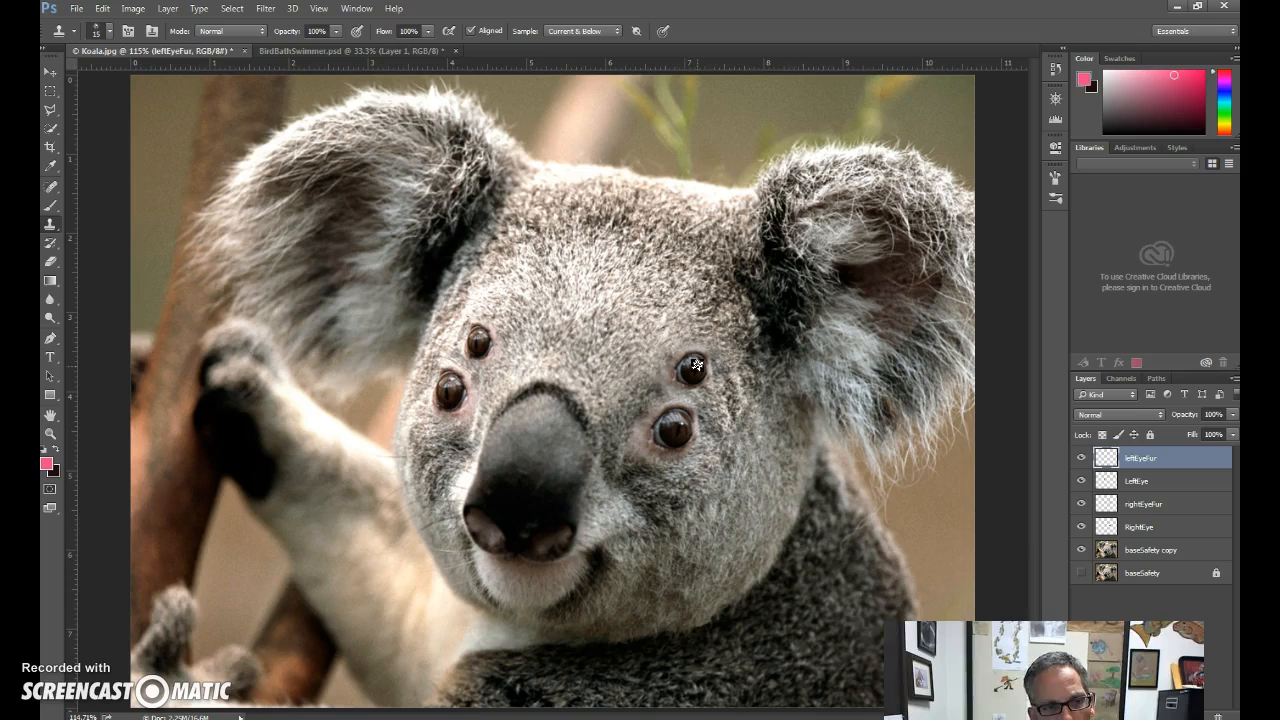
{"action": "mouse_move", "coordinate": [697, 365]}
{"action": "left_mouse_down"}
{"action": "mouse_move", "coordinate": [656, 386]}
{"action": "mouse_move", "coordinate": [514, 339]}
{"action": "mouse_move", "coordinate": [482, 348]}
{"action": "mouse_move", "coordinate": [674, 339]}
{"action": "mouse_move", "coordinate": [697, 380]}
{"action": "left_mouse_up"}
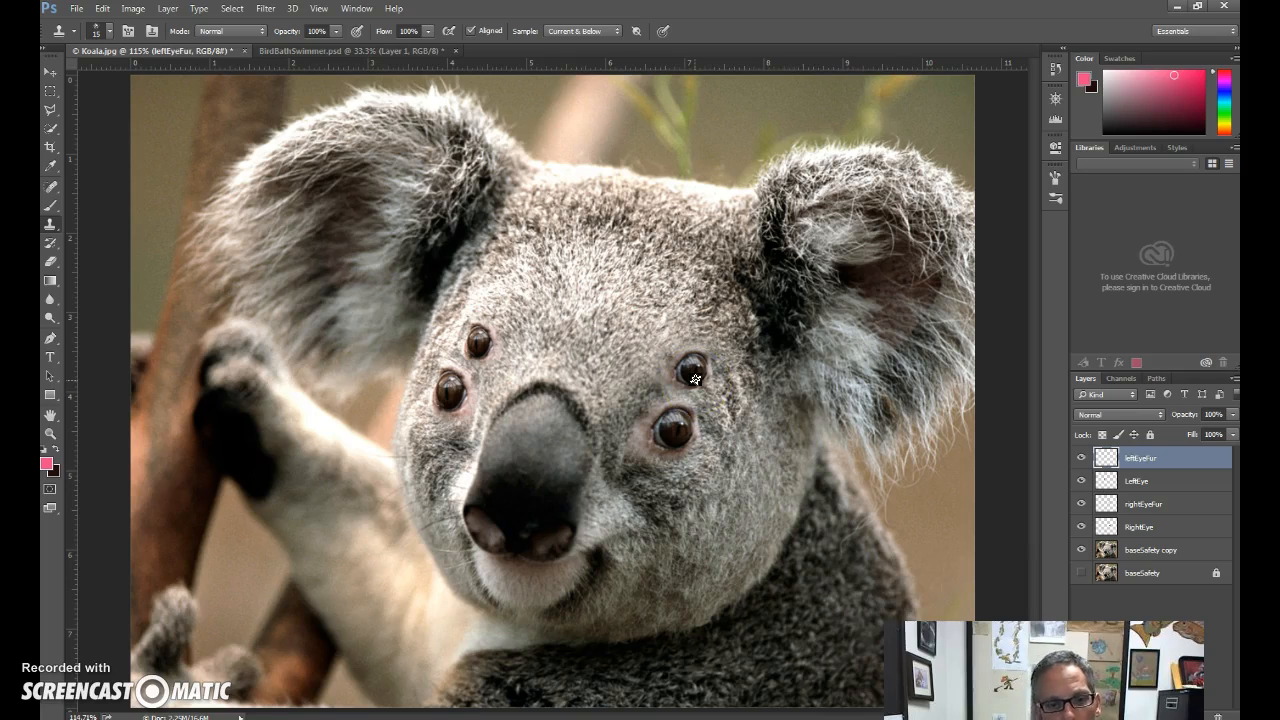
{"action": "mouse_move", "coordinate": [612, 340]}
{"action": "left_mouse_down"}
{"action": "mouse_move", "coordinate": [494, 331]}
{"action": "mouse_move", "coordinate": [516, 355]}
{"action": "mouse_move", "coordinate": [605, 325]}
{"action": "left_mouse_up"}
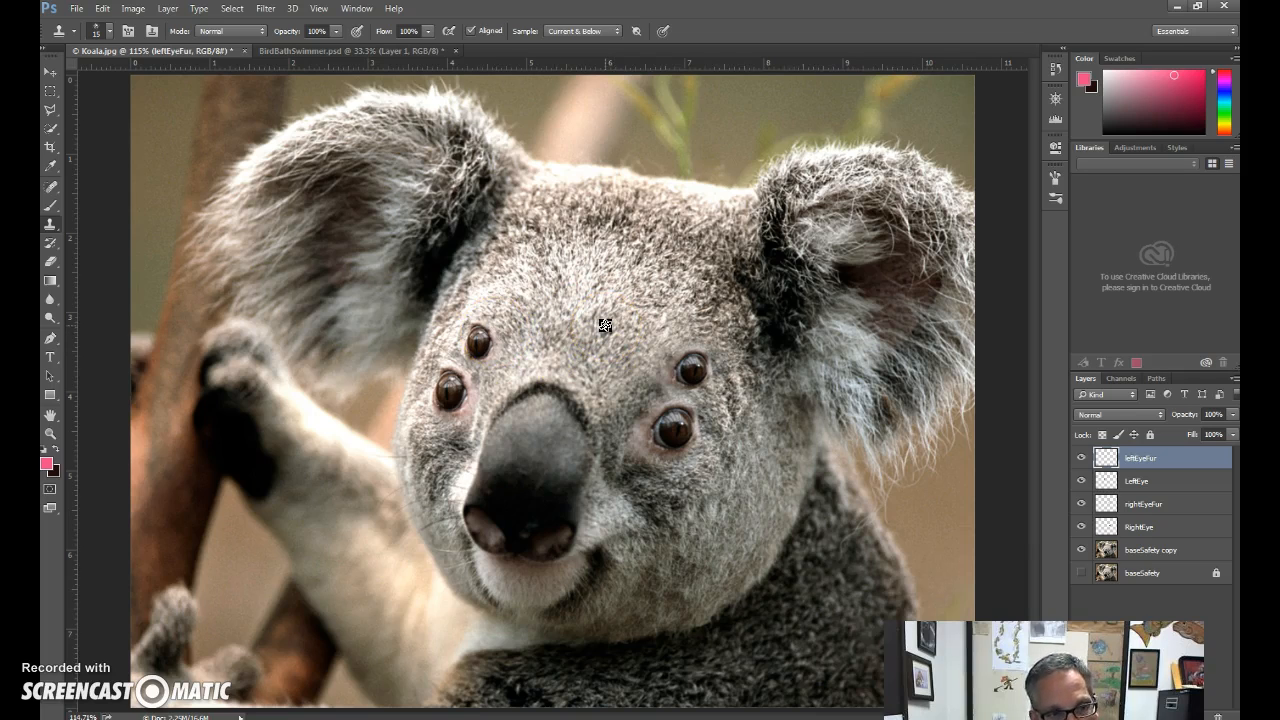
{"action": "left_click_drag", "start_coordinate": [694, 373], "coordinate": [474, 333]}
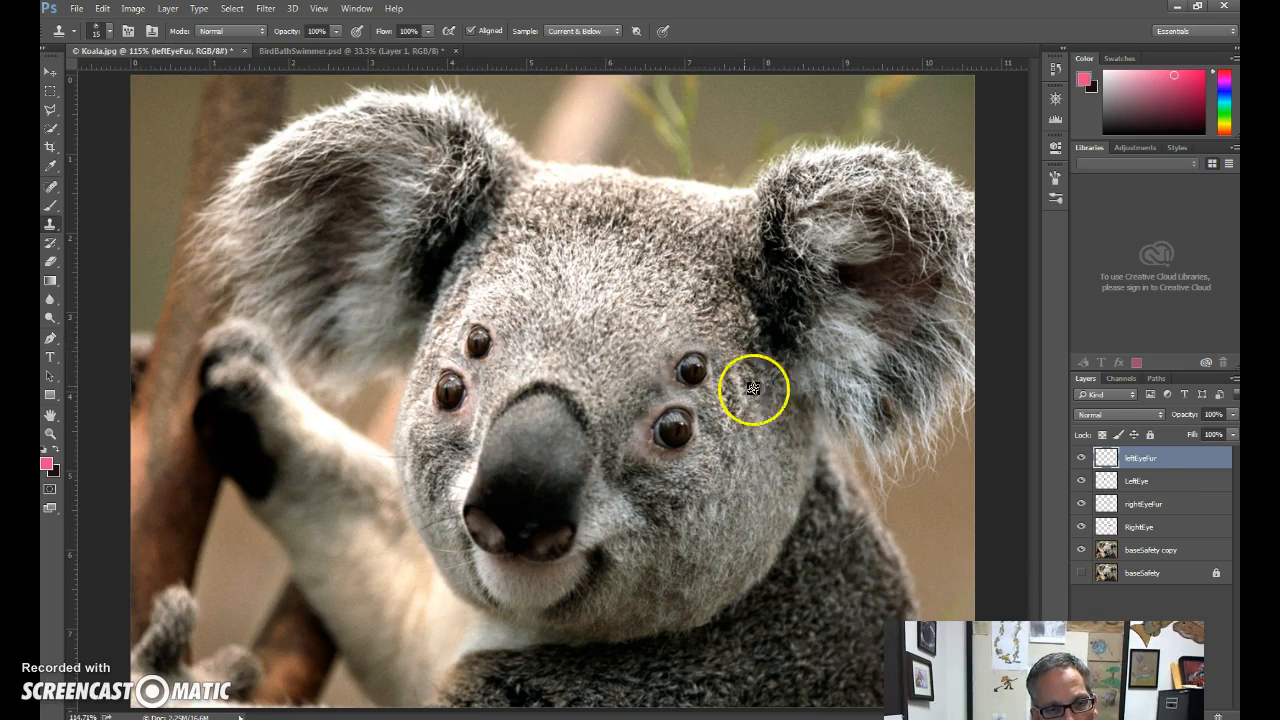
Step: Toggle the visibility of leftEyeFur and LeftEye to compare the added eye with and without the fur blending
{"action": "left_click", "coordinate": [1080, 457]}
{"action": "left_click", "coordinate": [1080, 457]}
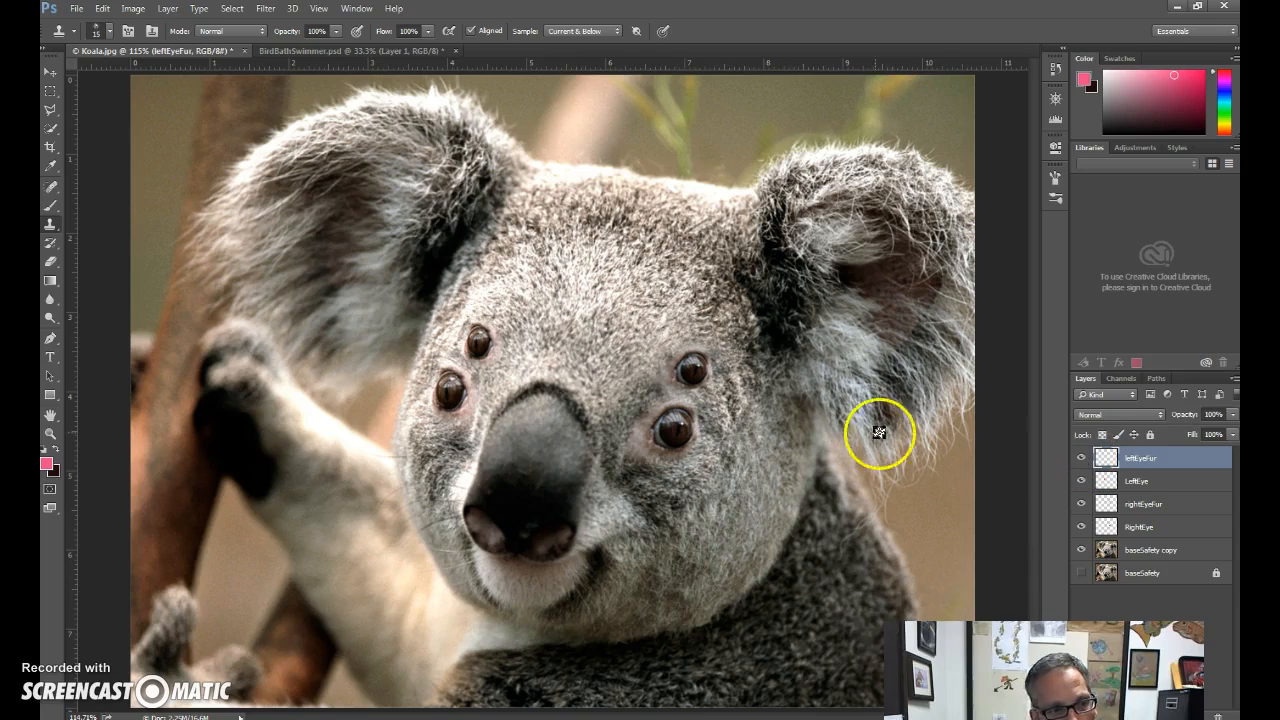
{"action": "key", "text": "ctrl+plus"}
{"action": "key", "text": "ctrl+plus"}
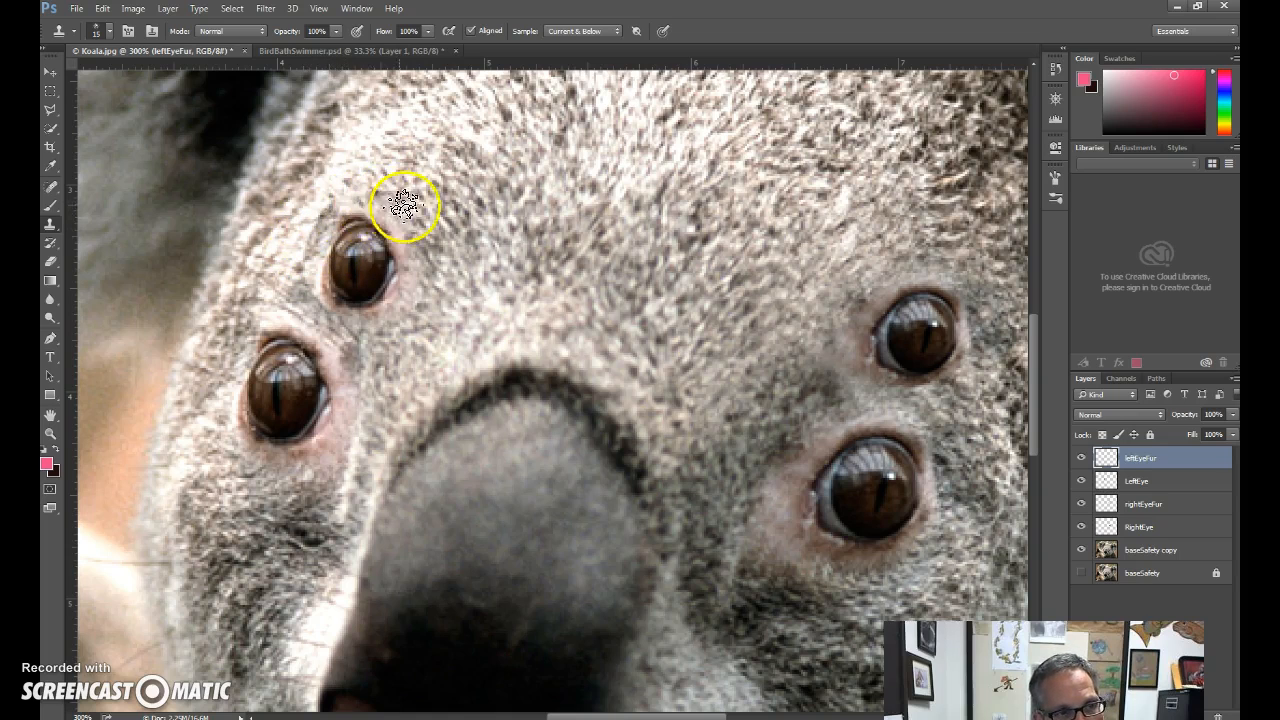
{"action": "left_click", "coordinate": [1083, 459]}
{"action": "left_click", "coordinate": [1082, 456]}
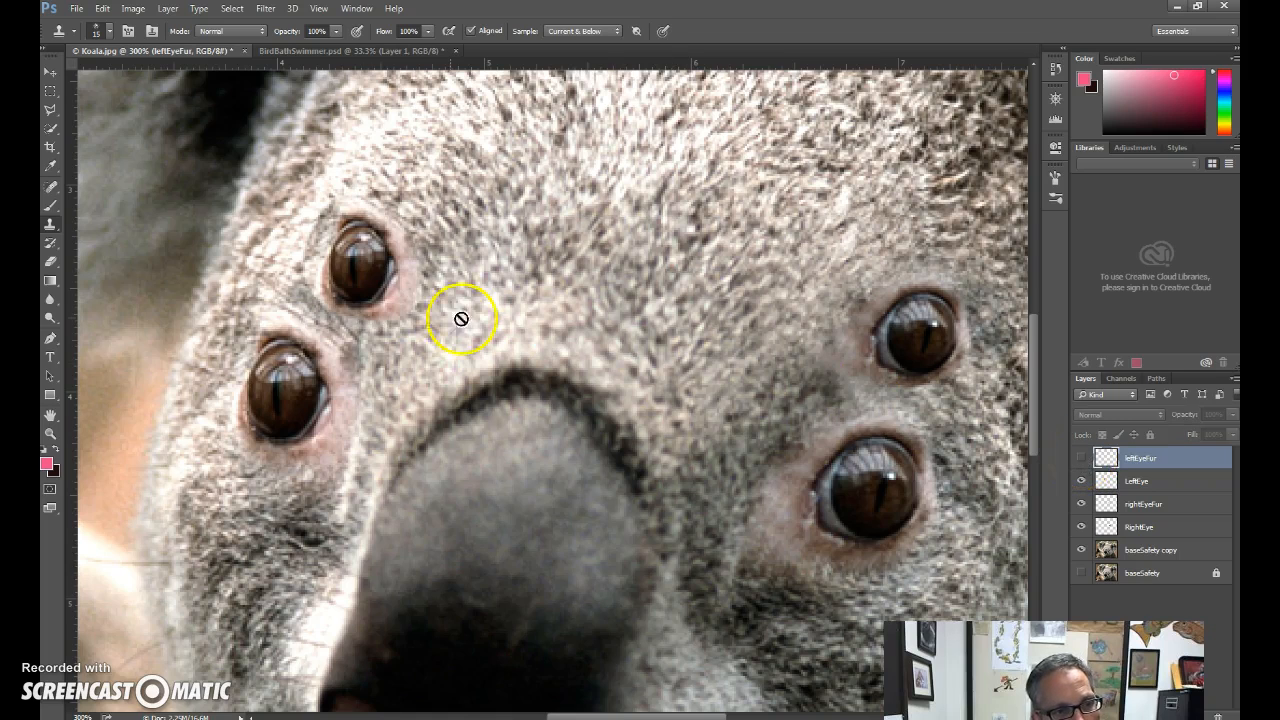
{"action": "left_click", "coordinate": [1081, 480]}
{"action": "left_click", "coordinate": [1081, 480]}
{"action": "left_click", "coordinate": [1081, 480]}
{"action": "left_click", "coordinate": [1082, 458]}
{"action": "left_click", "coordinate": [1082, 458]}
{"action": "left_click", "coordinate": [1081, 481]}
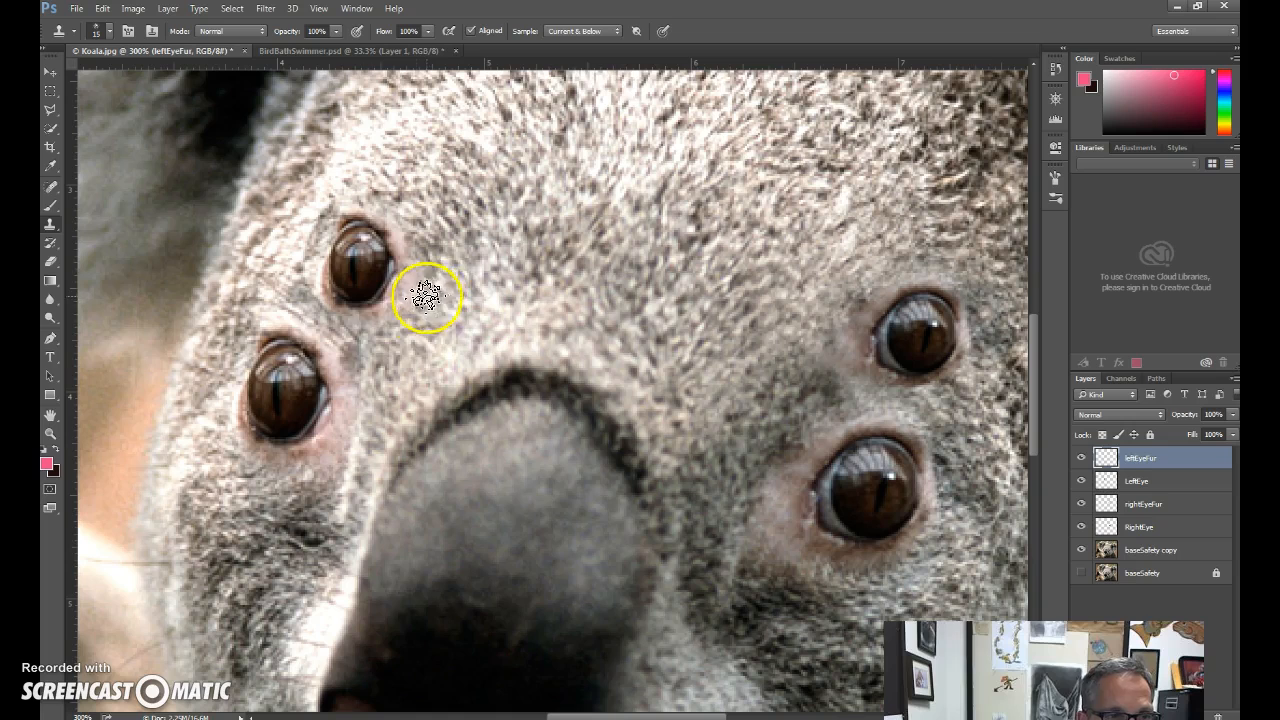
{"action": "key", "text": "ctrl+0"}
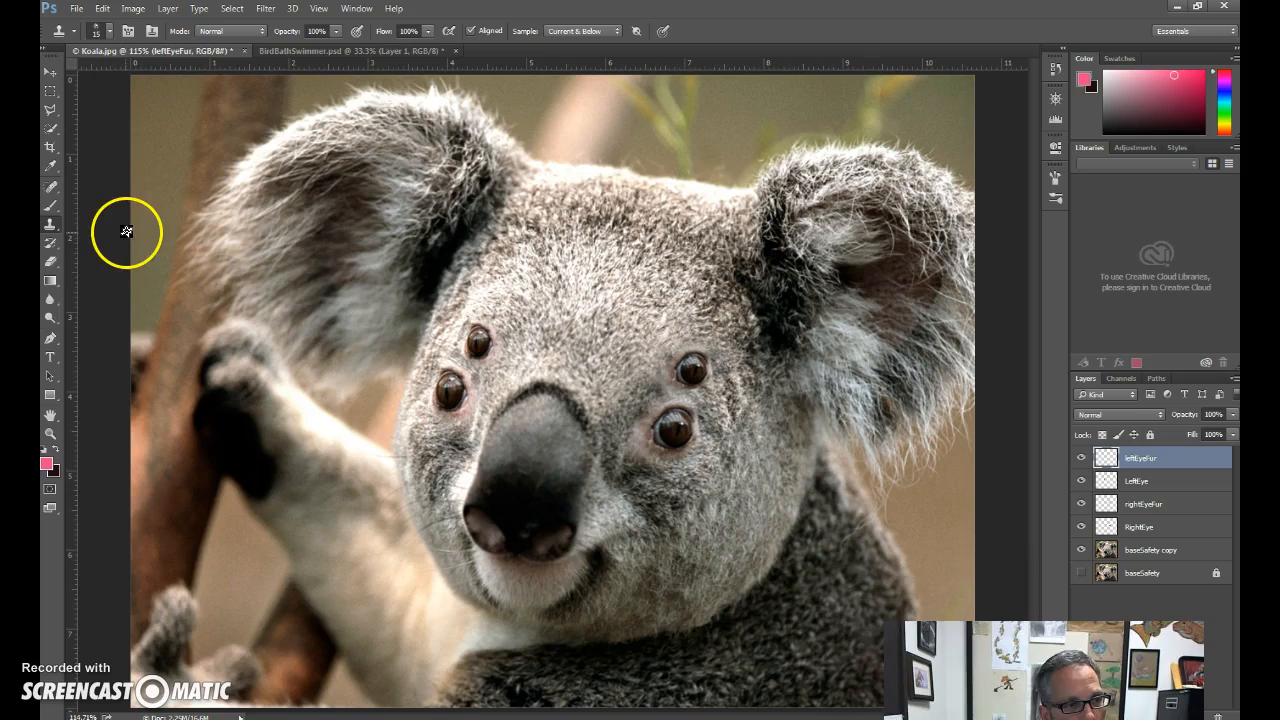
Step: Try softening the cloned eye on LeftEye with the Blur tool at 50% strength, and undo the blur
{"action": "left_click", "coordinate": [49, 296]}
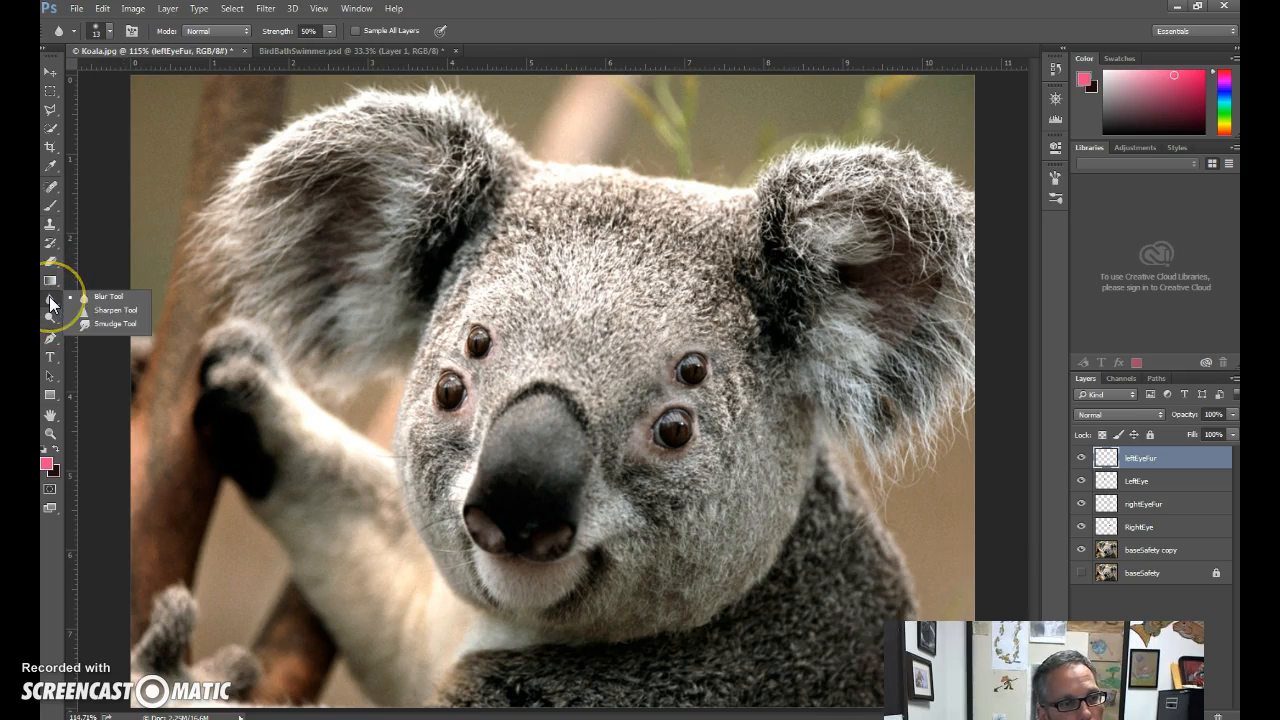
{"action": "left_click", "coordinate": [113, 295]}
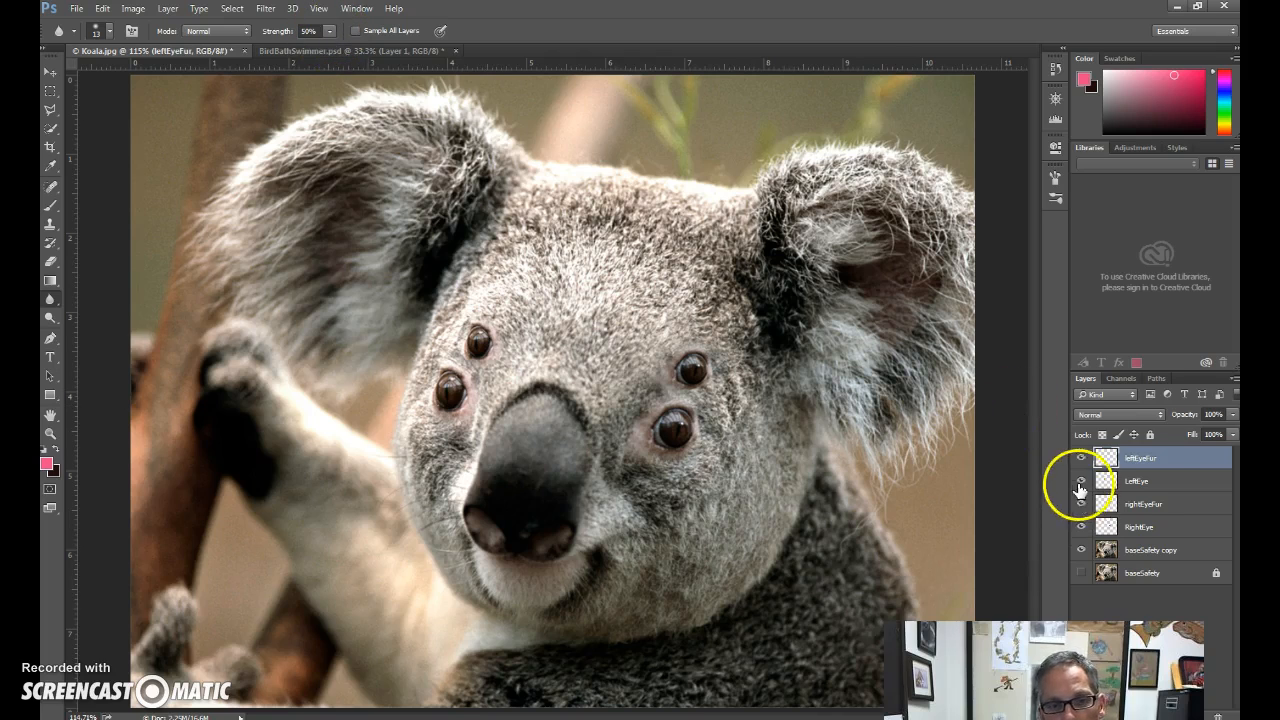
{"action": "left_click", "coordinate": [1150, 483]}
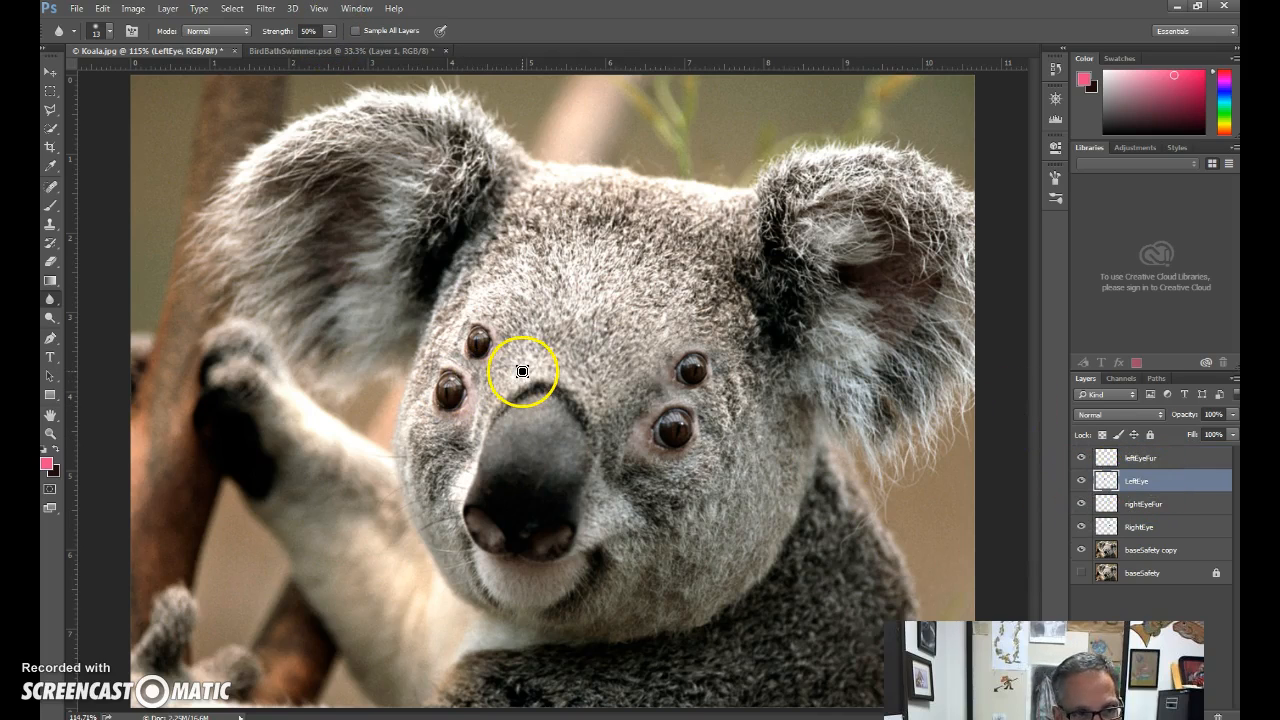
{"action": "scroll", "coordinate": [522, 378], "scroll_direction": "up", "scroll_amount": 2}
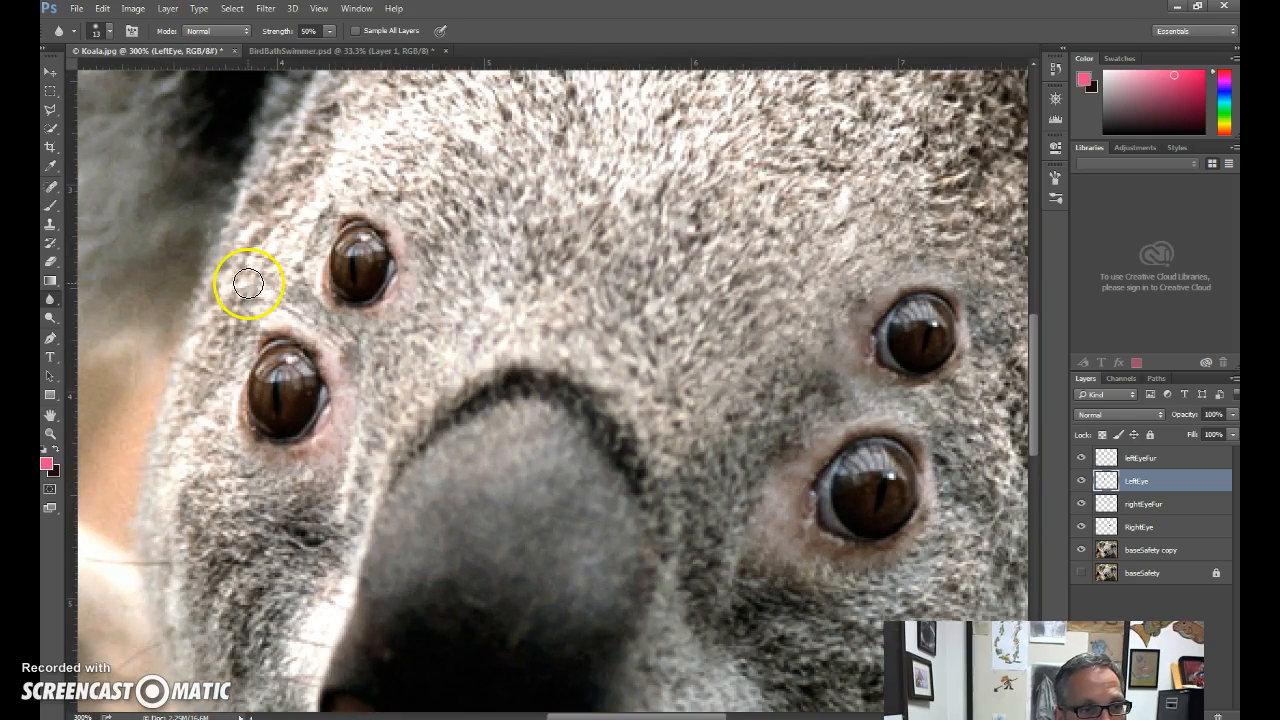
{"action": "mouse_move", "coordinate": [365, 280]}
{"action": "left_mouse_down"}
{"action": "mouse_move", "coordinate": [371, 230]}
{"action": "mouse_move", "coordinate": [368, 243]}
{"action": "mouse_move", "coordinate": [333, 238]}
{"action": "mouse_move", "coordinate": [353, 213]}
{"action": "mouse_move", "coordinate": [352, 275]}
{"action": "mouse_move", "coordinate": [383, 297]}
{"action": "mouse_move", "coordinate": [352, 302]}
{"action": "mouse_move", "coordinate": [384, 282]}
{"action": "mouse_move", "coordinate": [372, 239]}
{"action": "mouse_move", "coordinate": [337, 287]}
{"action": "mouse_move", "coordinate": [397, 248]}
{"action": "mouse_move", "coordinate": [304, 267]}
{"action": "mouse_move", "coordinate": [365, 291]}
{"action": "mouse_move", "coordinate": [336, 218]}
{"action": "mouse_move", "coordinate": [391, 266]}
{"action": "mouse_move", "coordinate": [348, 301]}
{"action": "mouse_move", "coordinate": [352, 228]}
{"action": "mouse_move", "coordinate": [408, 257]}
{"action": "left_mouse_up"}
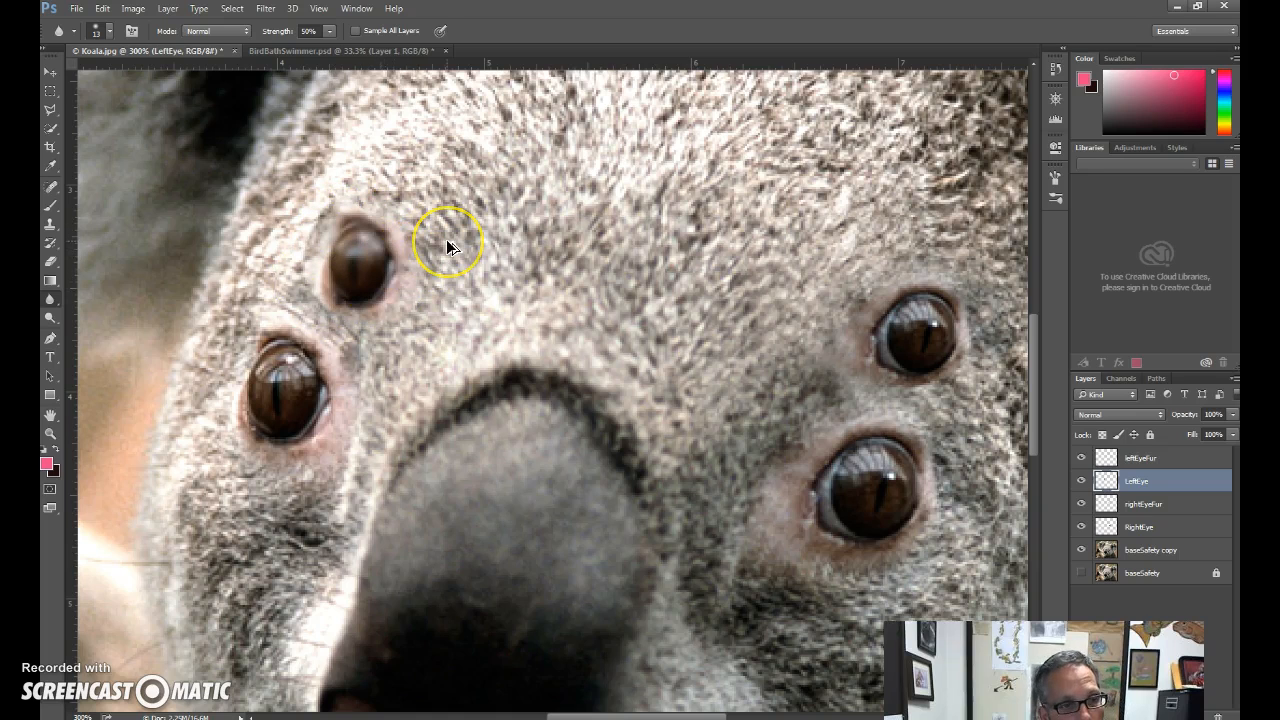
{"action": "key", "text": "ctrl+alt+z"}
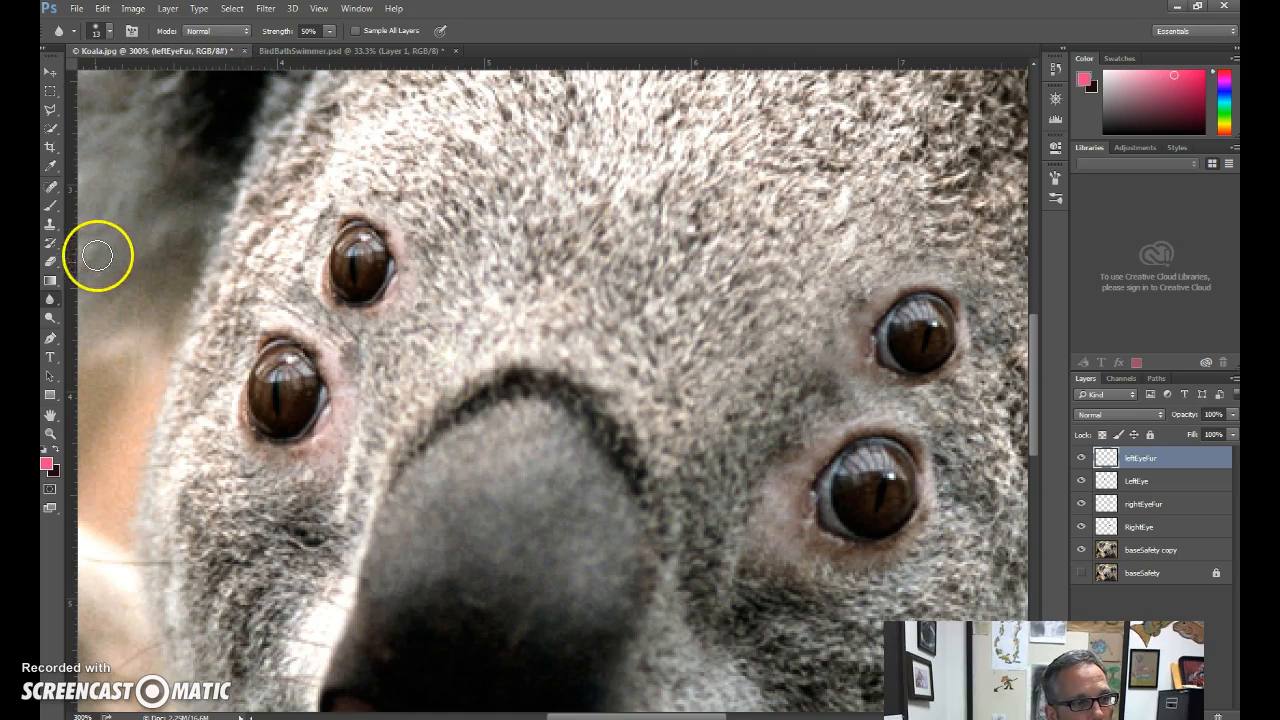
Step: Try smudging the upper edge of the cloned eye on LeftEye with the Smudge tool at 50% strength, and undo it
{"action": "left_click", "coordinate": [49, 296]}
{"action": "left_click", "coordinate": [110, 324]}
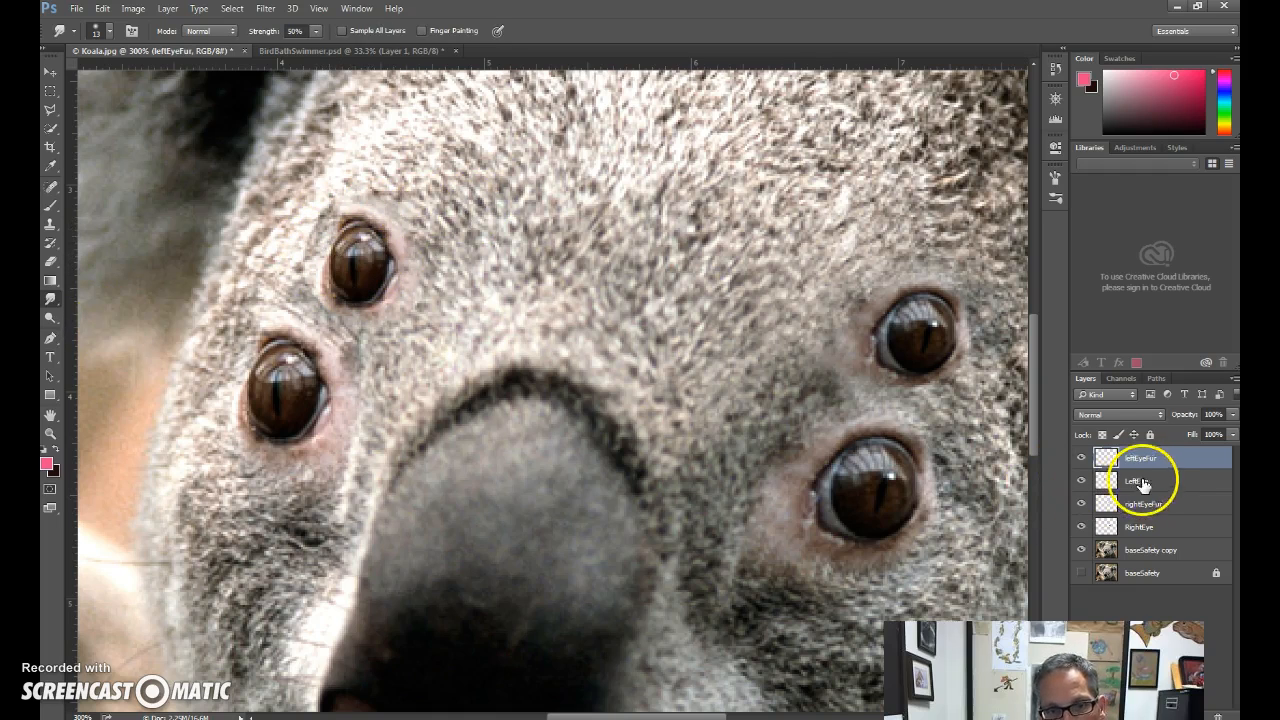
{"action": "left_click", "coordinate": [1108, 481]}
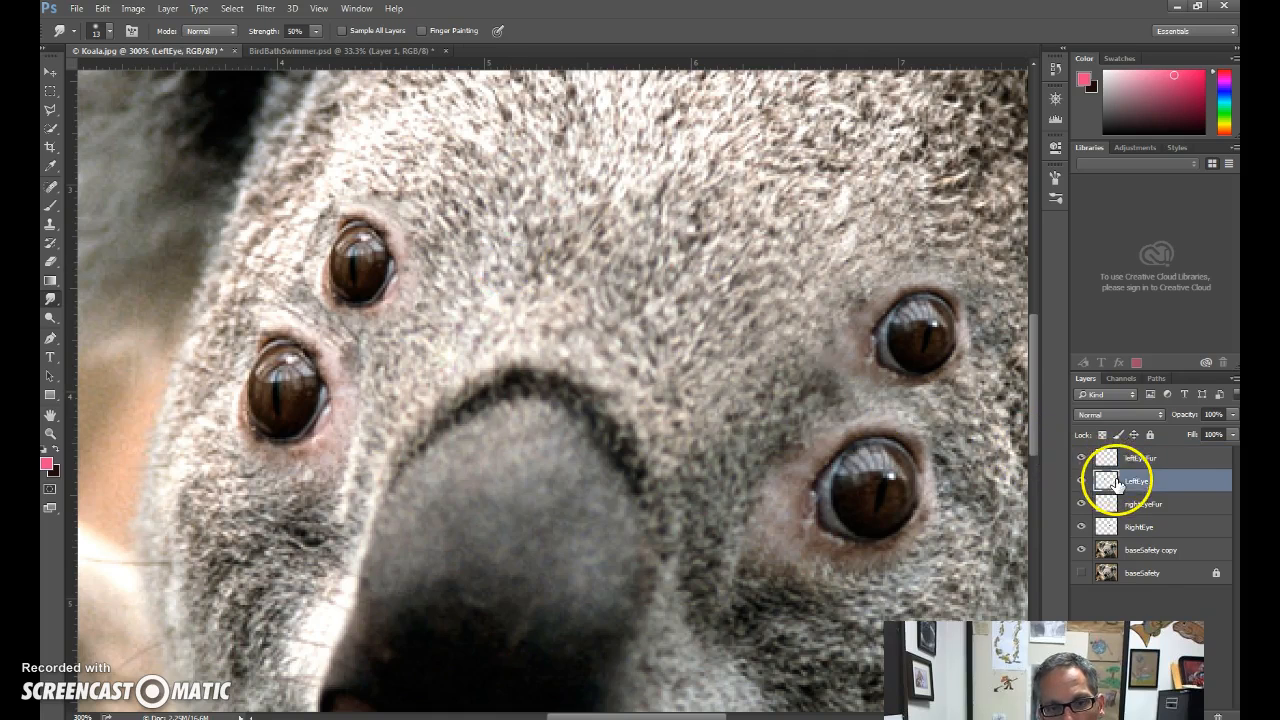
{"action": "mouse_move", "coordinate": [315, 255]}
{"action": "left_mouse_down"}
{"action": "mouse_move", "coordinate": [372, 266]}
{"action": "mouse_move", "coordinate": [291, 209]}
{"action": "mouse_move", "coordinate": [366, 261]}
{"action": "mouse_move", "coordinate": [311, 174]}
{"action": "mouse_move", "coordinate": [368, 270]}
{"action": "mouse_move", "coordinate": [251, 273]}
{"action": "mouse_move", "coordinate": [348, 287]}
{"action": "mouse_move", "coordinate": [286, 326]}
{"action": "mouse_move", "coordinate": [417, 300]}
{"action": "left_mouse_up"}
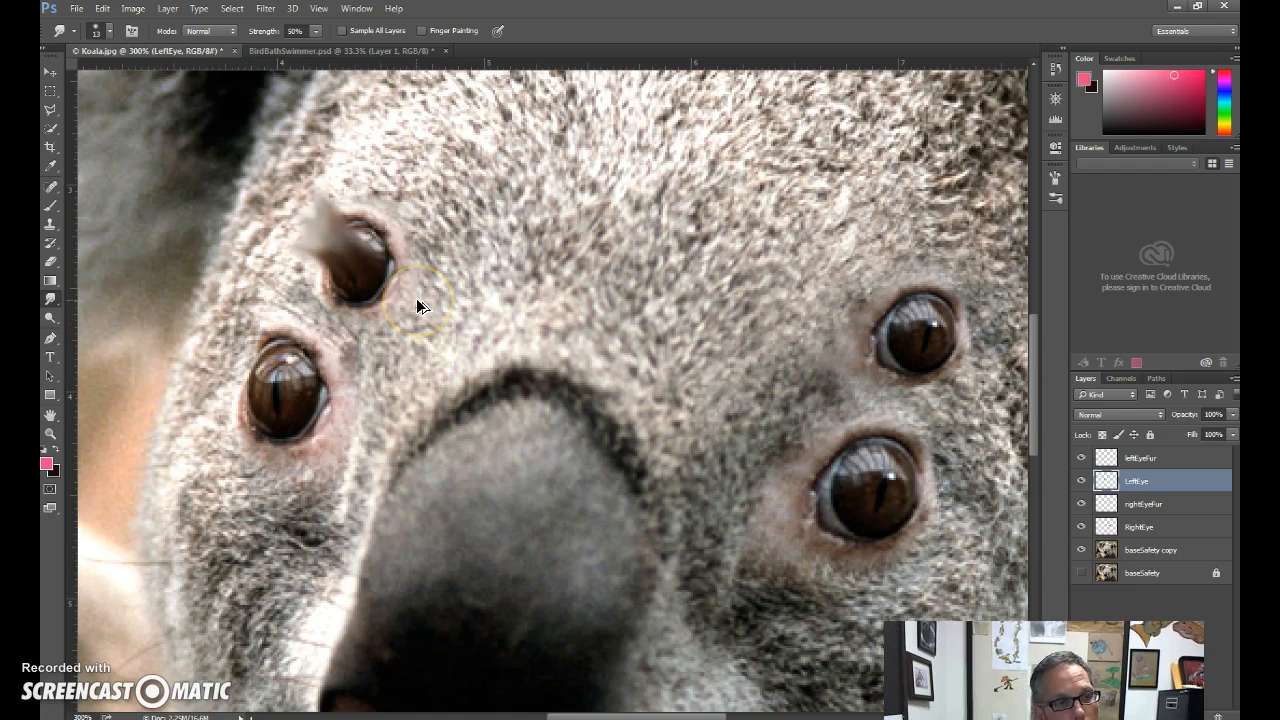
{"action": "key", "text": "ctrl+alt+z"}
{"action": "key", "text": "ctrl+alt+z"}
{"action": "key", "text": "ctrl+alt+z"}
{"action": "key", "text": "ctrl+alt+z"}
{"action": "key", "text": "ctrl+alt+z"}
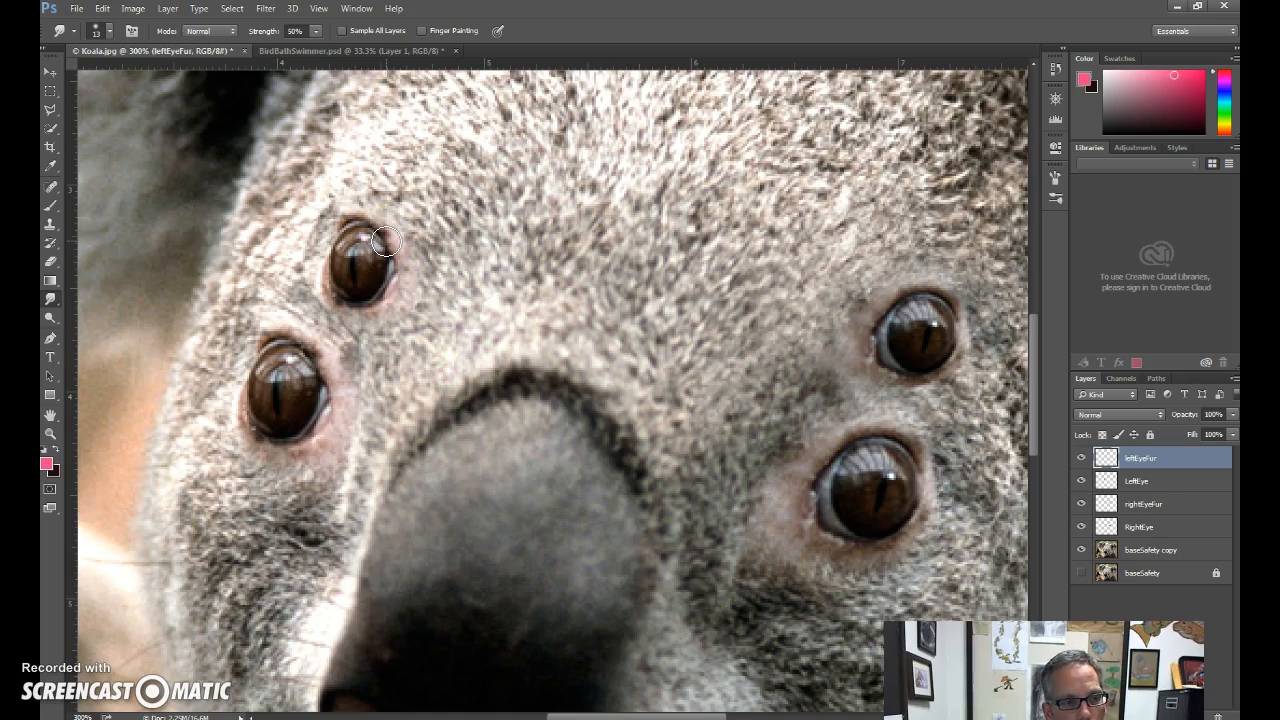
{"action": "left_click", "coordinate": [144, 617]}
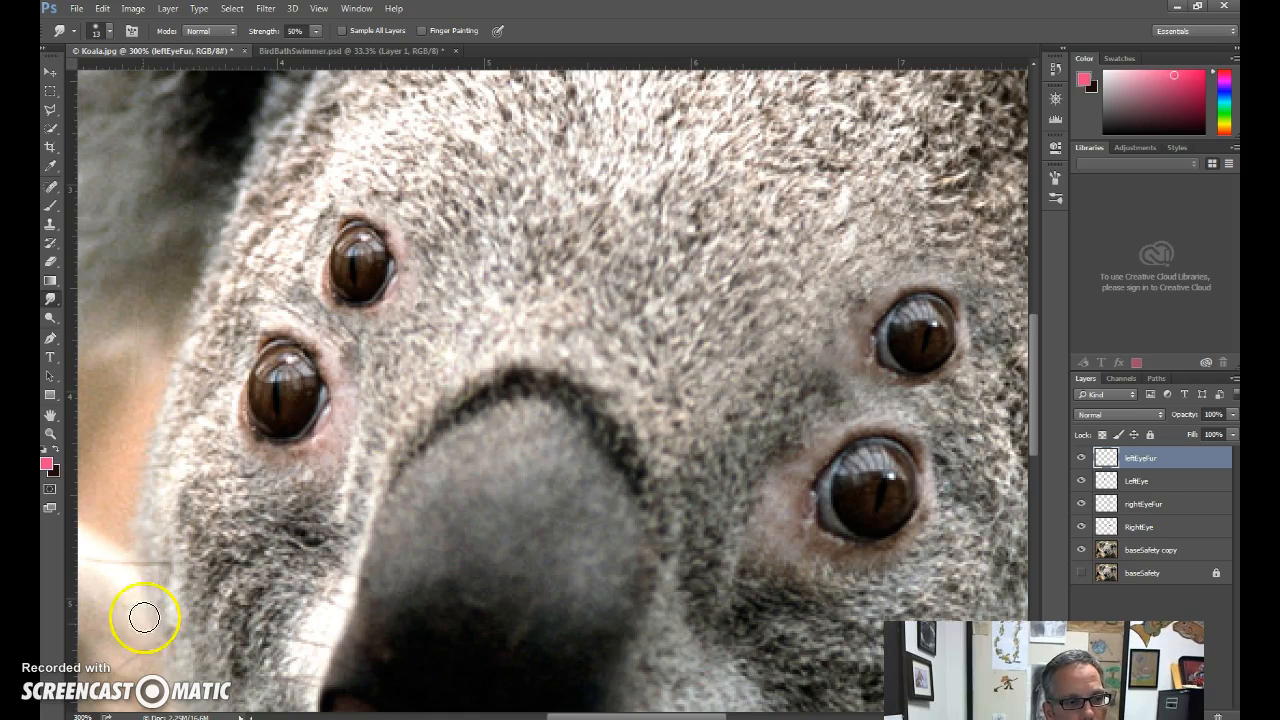